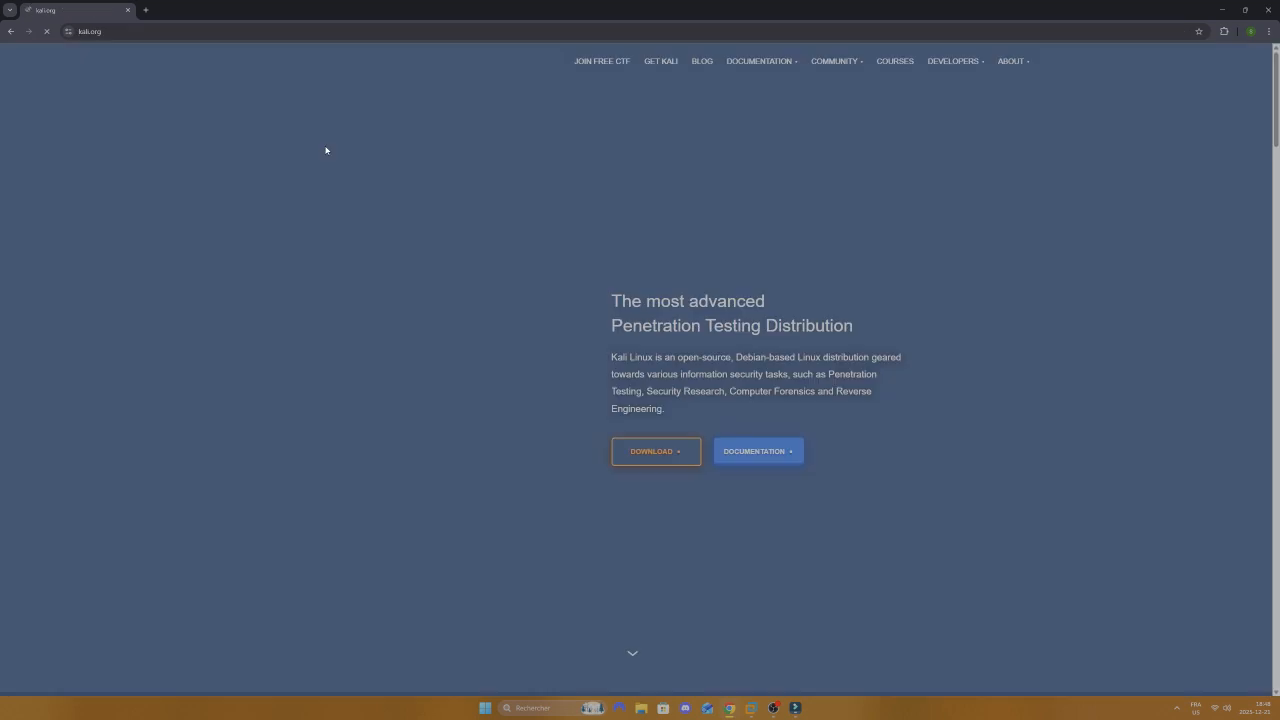
Step: Download the Kali Purple installer torrent from the Kali Linux download page
left_click(660, 453)
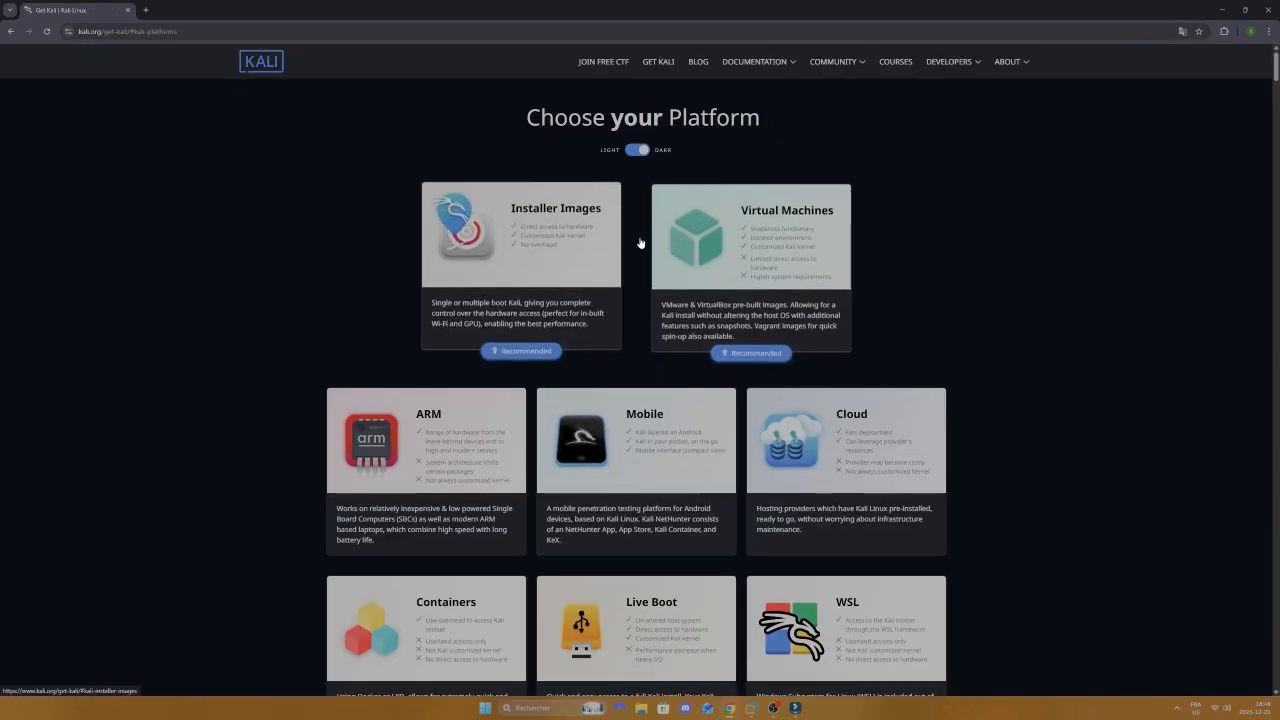
scroll(508, 272, "down", 1)
scroll(614, 372, "down", 10)
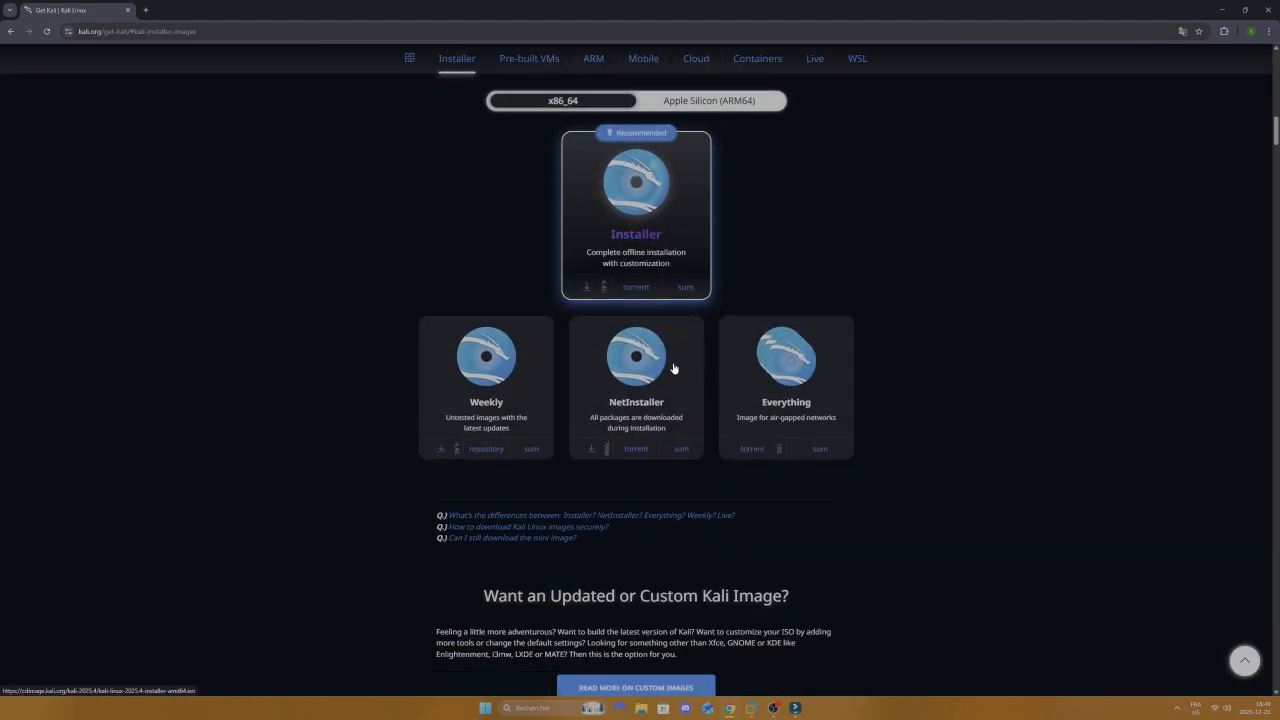
scroll(671, 369, "down", 3)
scroll(843, 370, "down", 3)
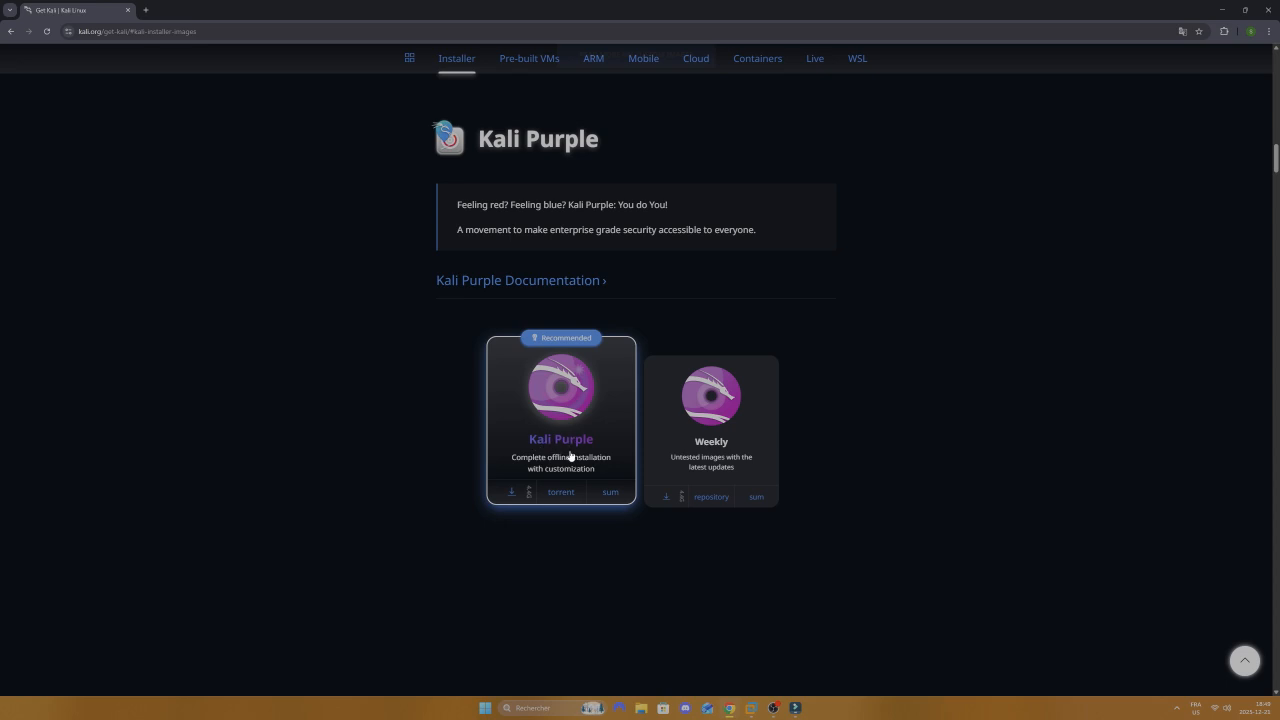
left_click(560, 494)
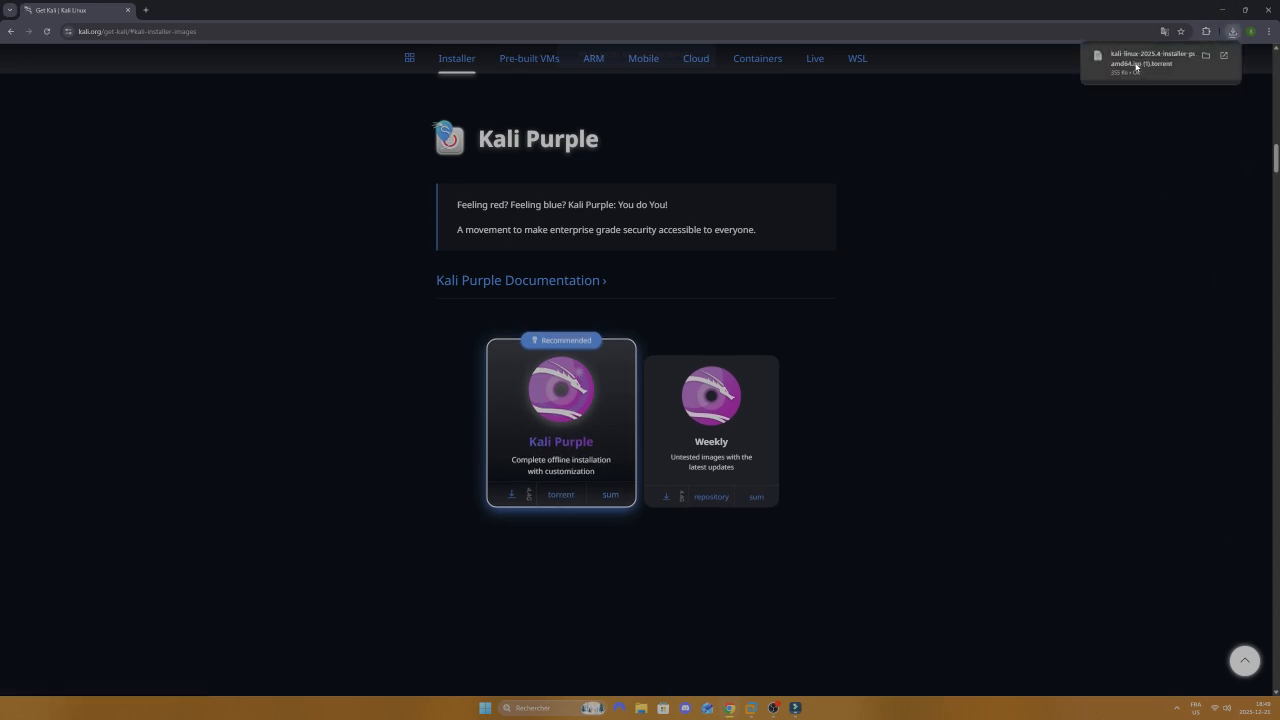
Step: Add the Kali Purple 2025.4 torrent to uTorrent until 100%, then remove it and close uTorrent
left_click(1136, 67)
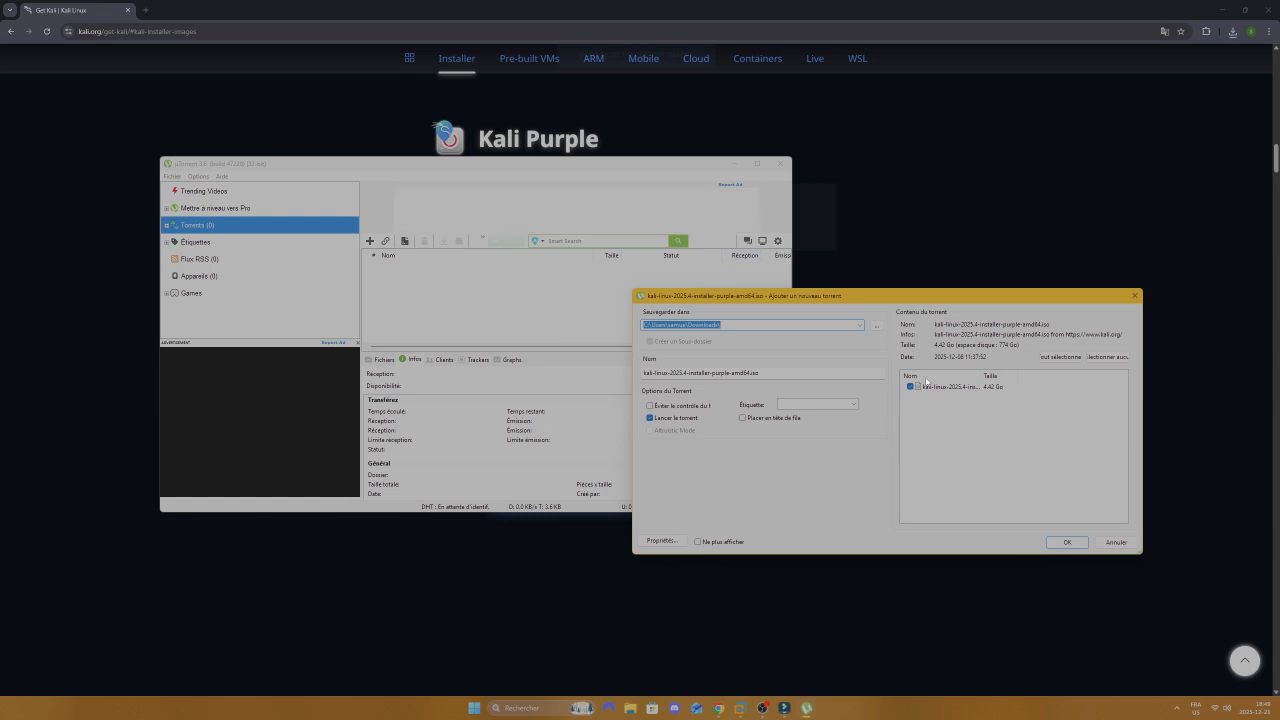
left_click(1066, 542)
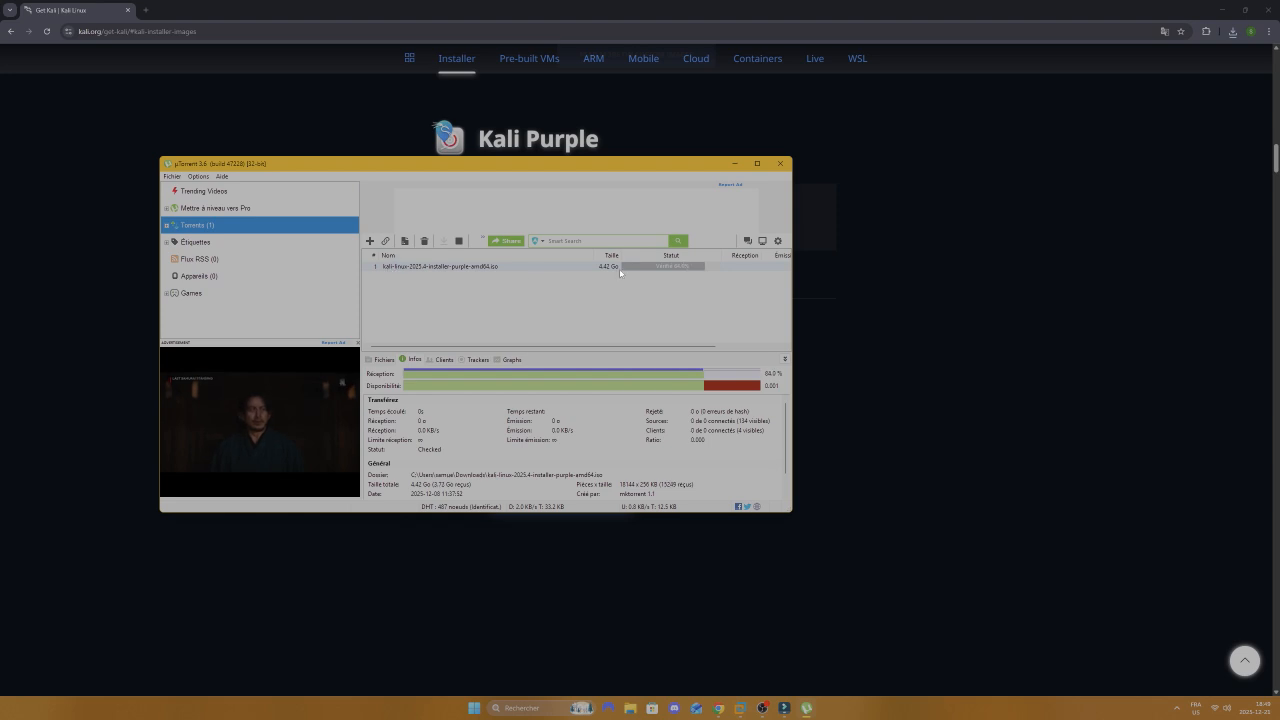
right_click(563, 267)
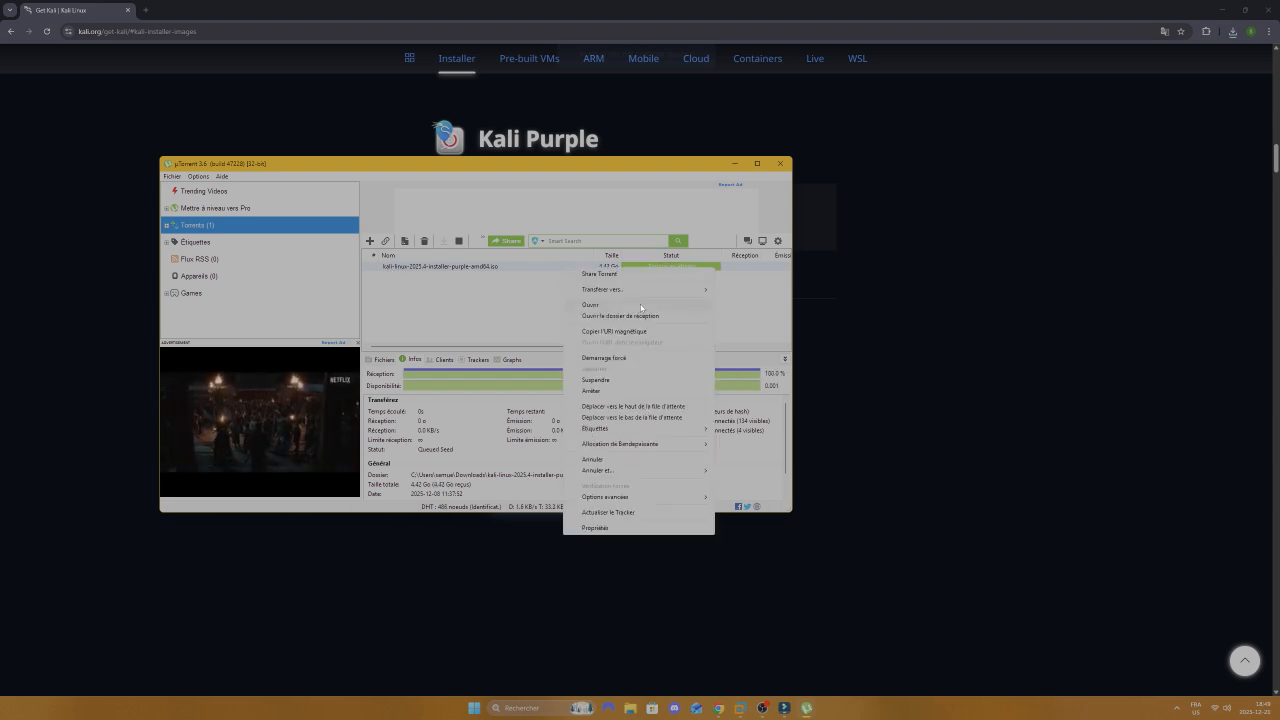
left_click(637, 460)
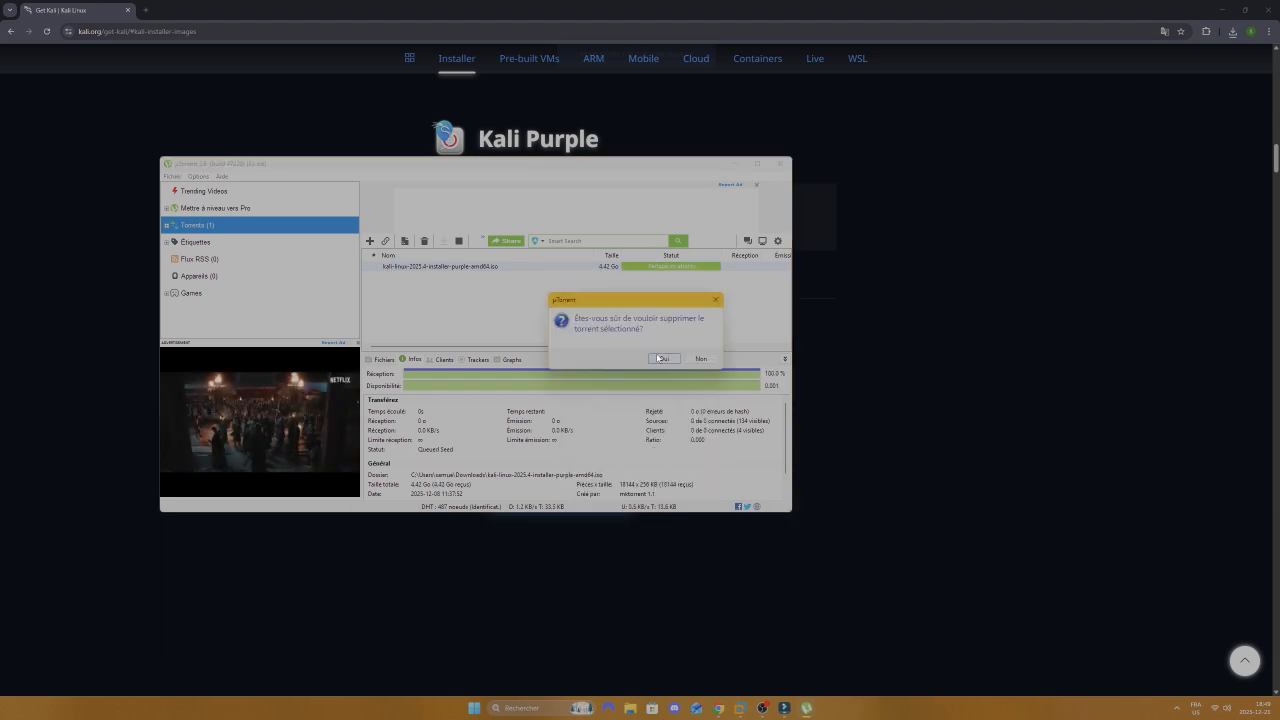
left_click(659, 358)
left_click(780, 163)
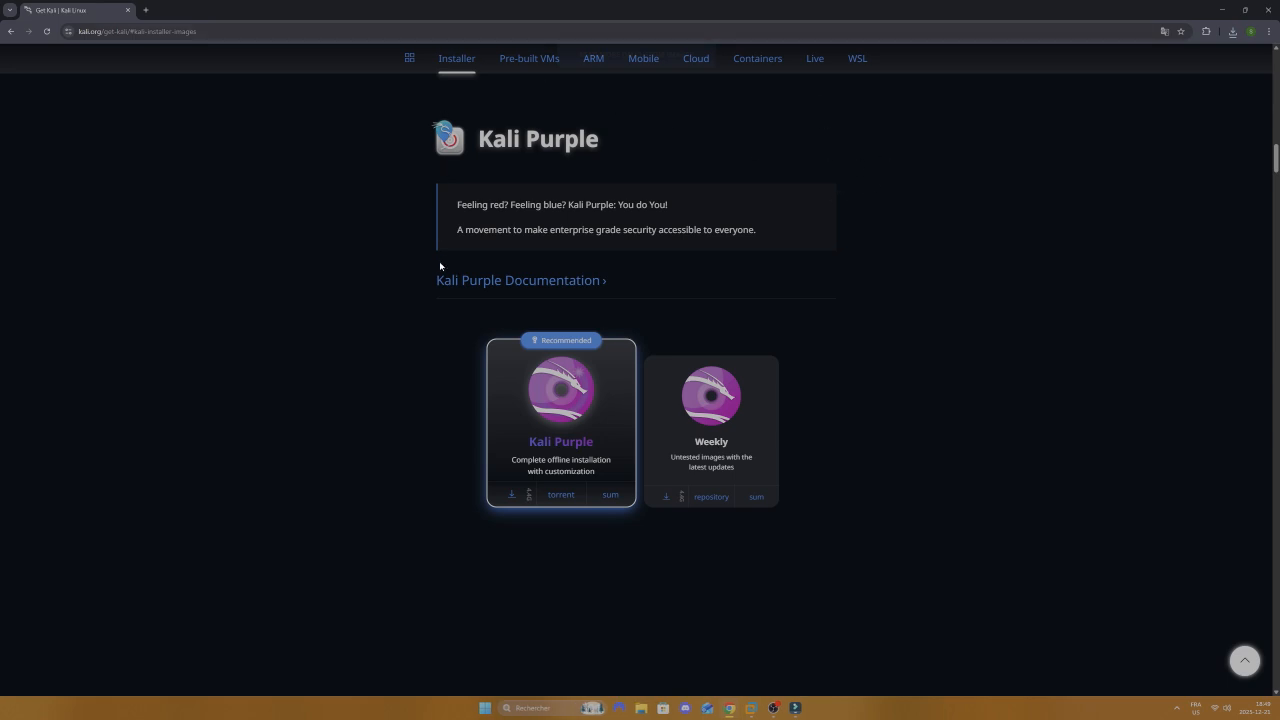
Step: Search Google for 'vmware free version download' and open TechSpot's VMware Workstation Pro download page
middle_click(431, 400)
scroll(431, 400, "up", 20)
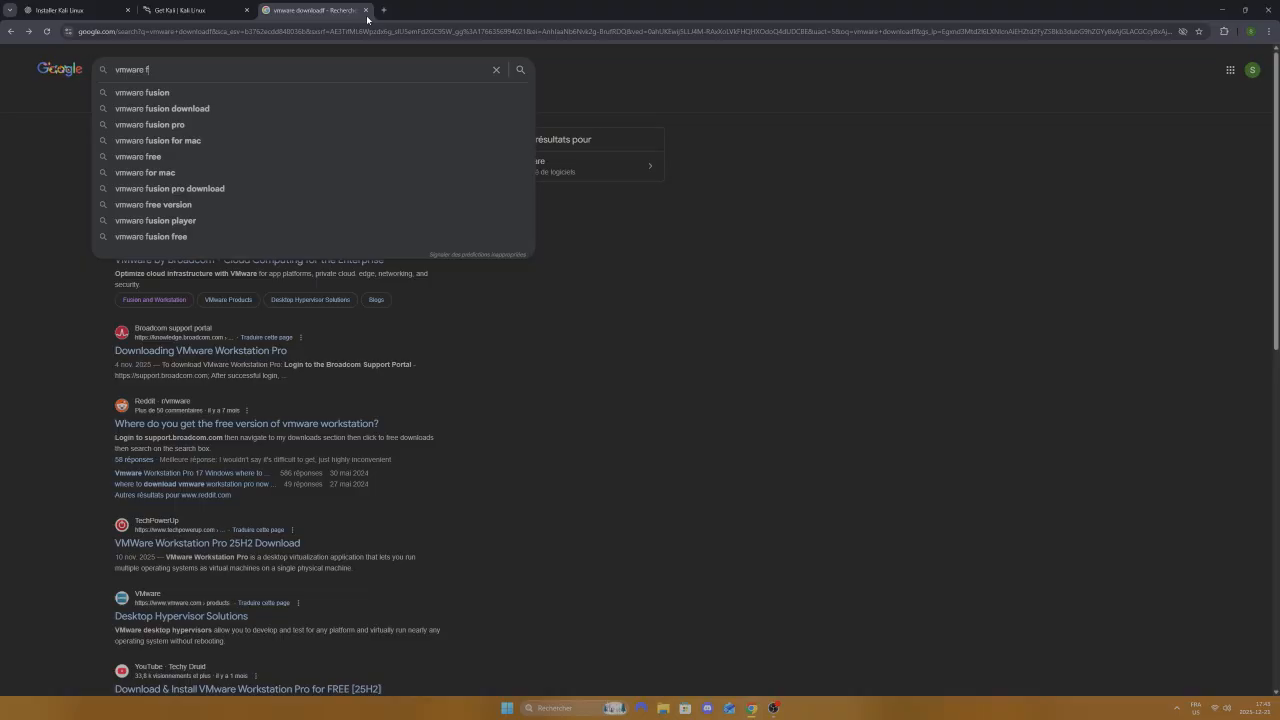
type("ree ve")
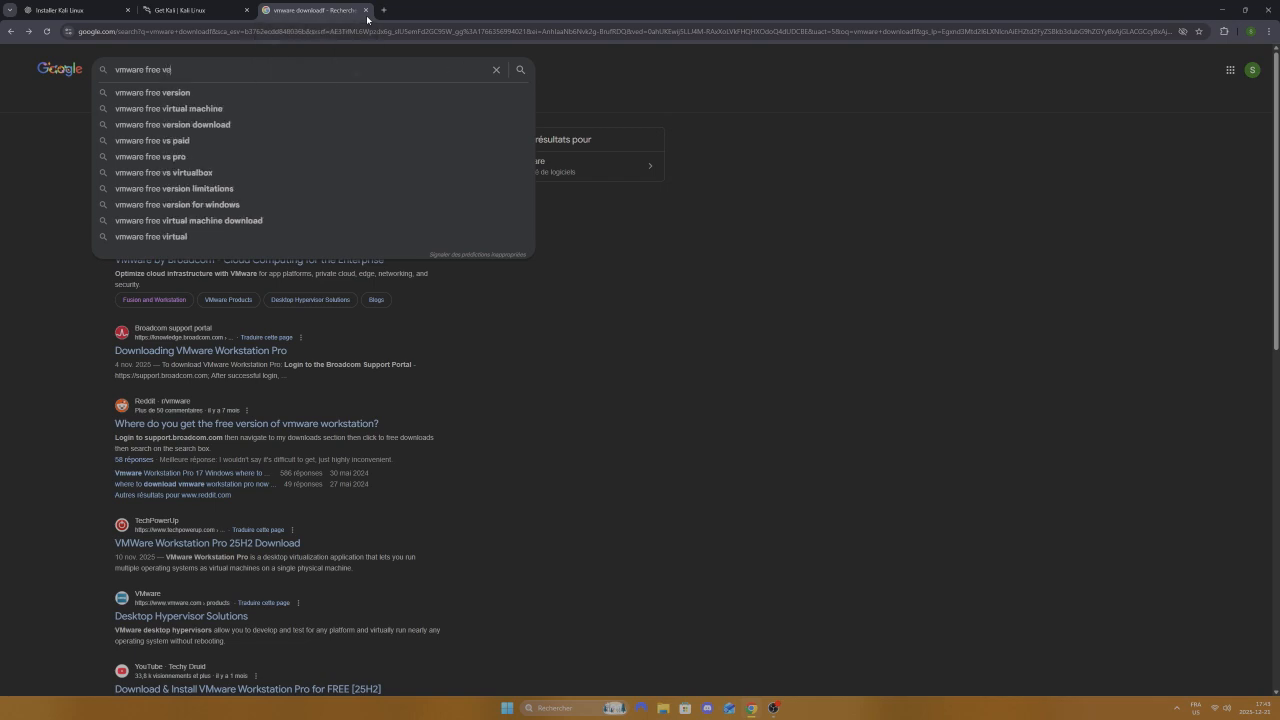
type("rsion down")
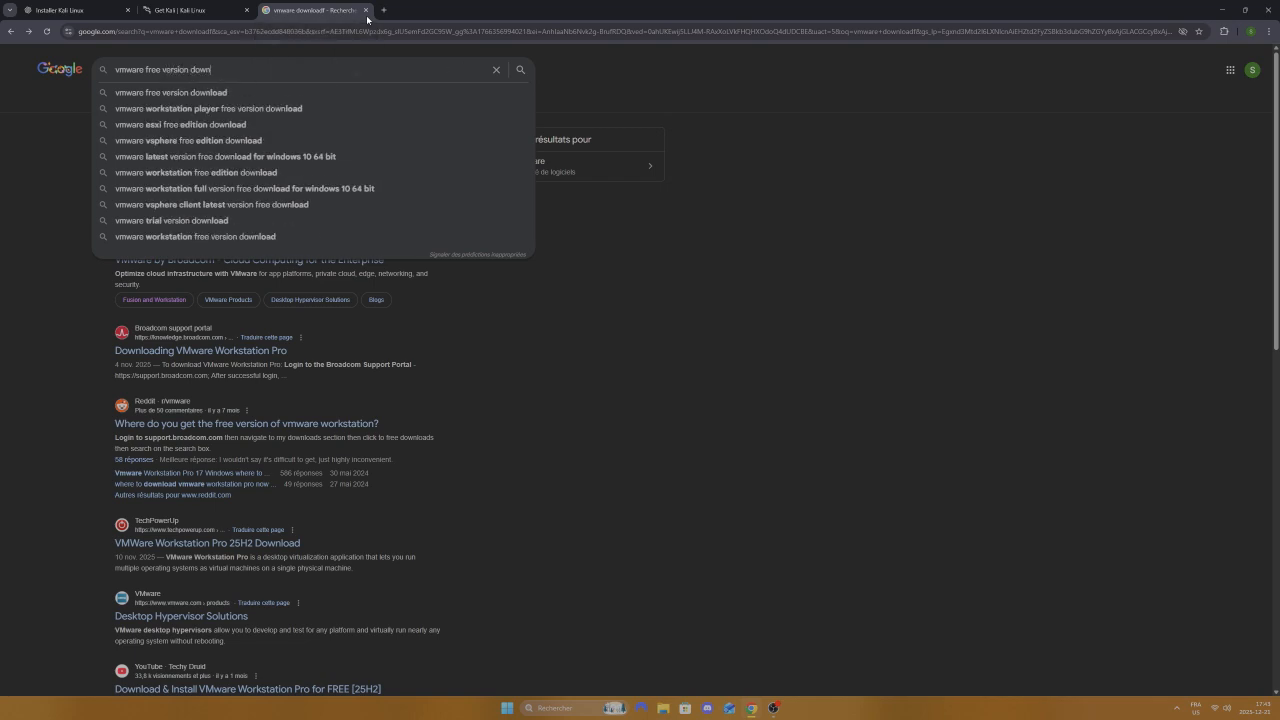
type("load")
key("Return")
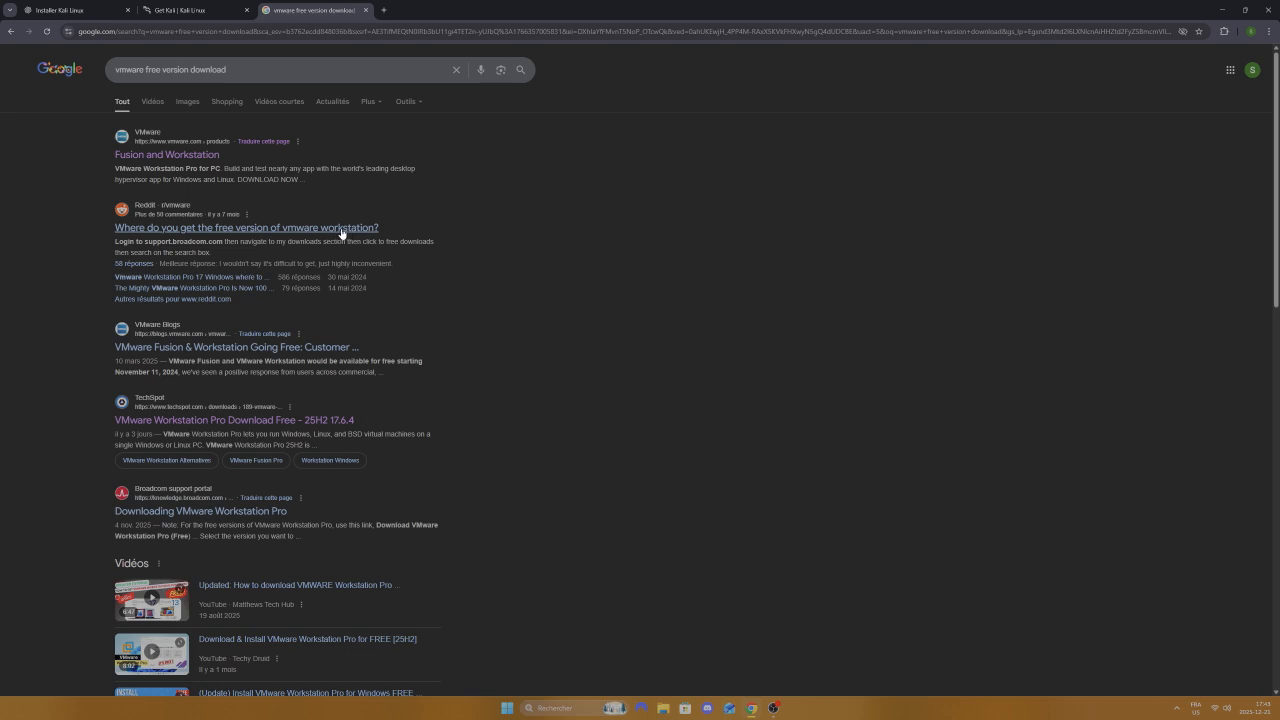
left_click(187, 421)
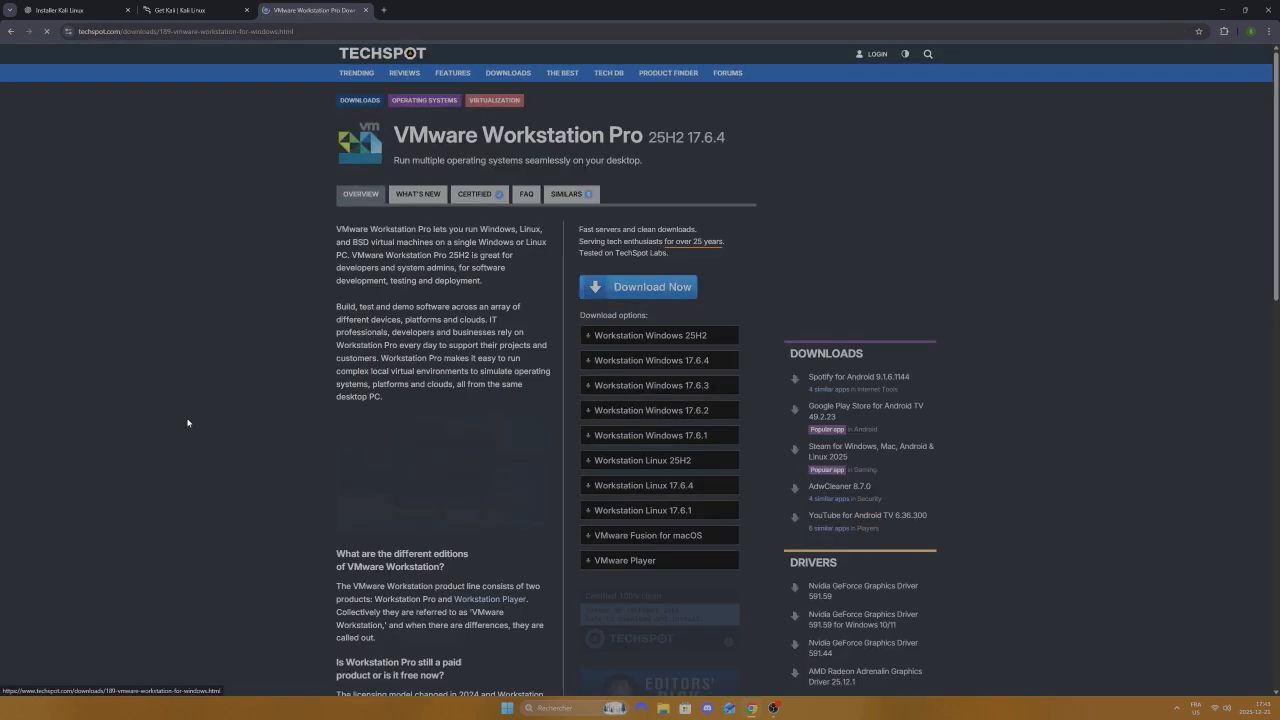
Step: Download the Workstation Windows 25H2 installer from TechSpot and check it in the browser's downloads panel
left_click(652, 288)
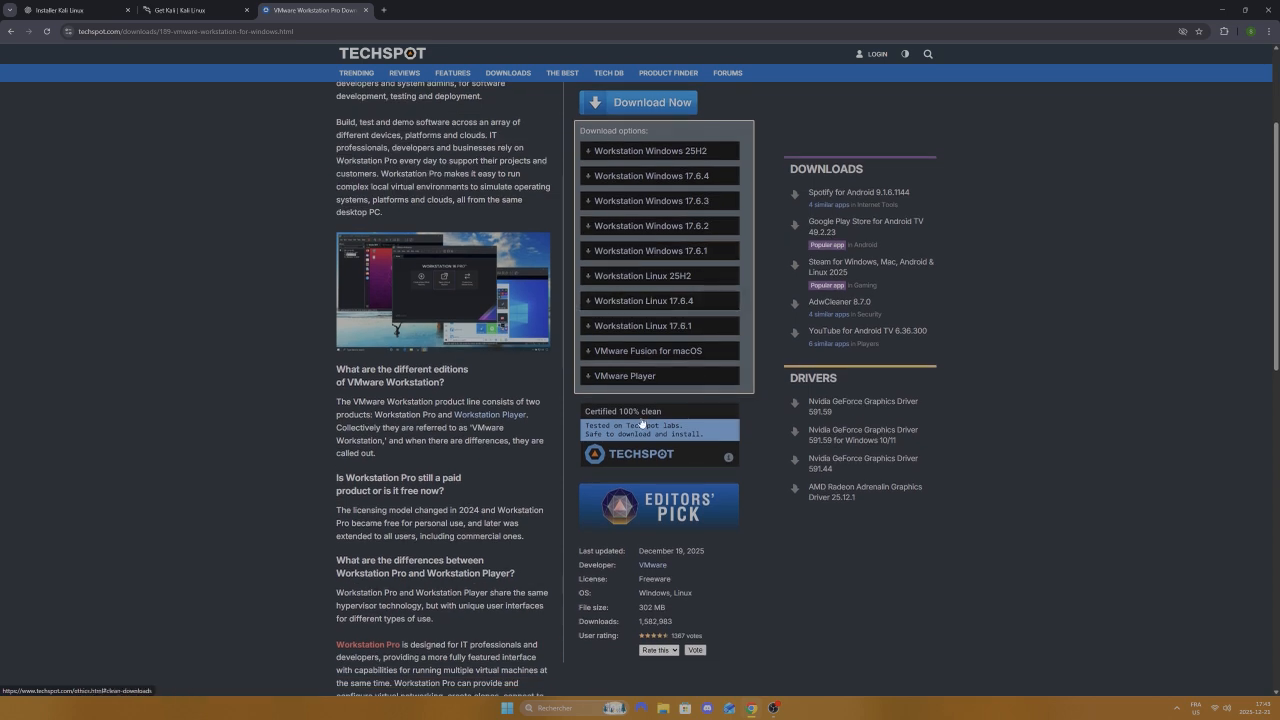
left_click(670, 152)
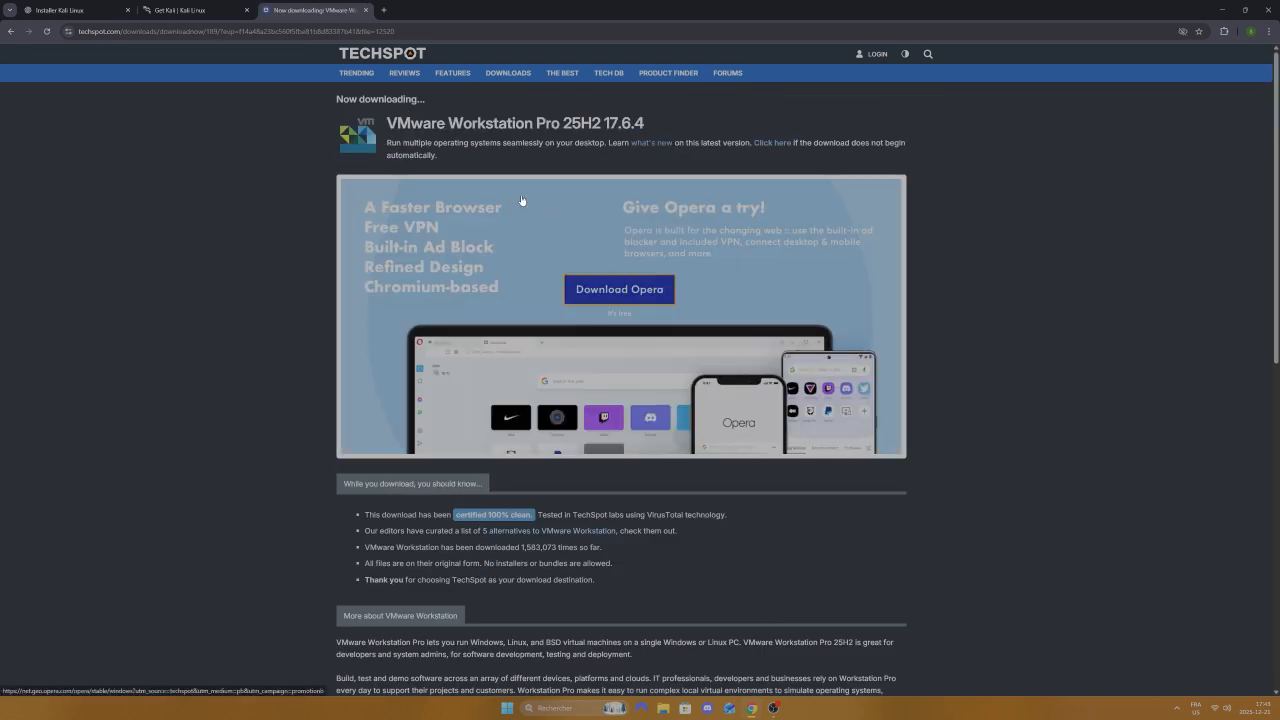
left_click(447, 122)
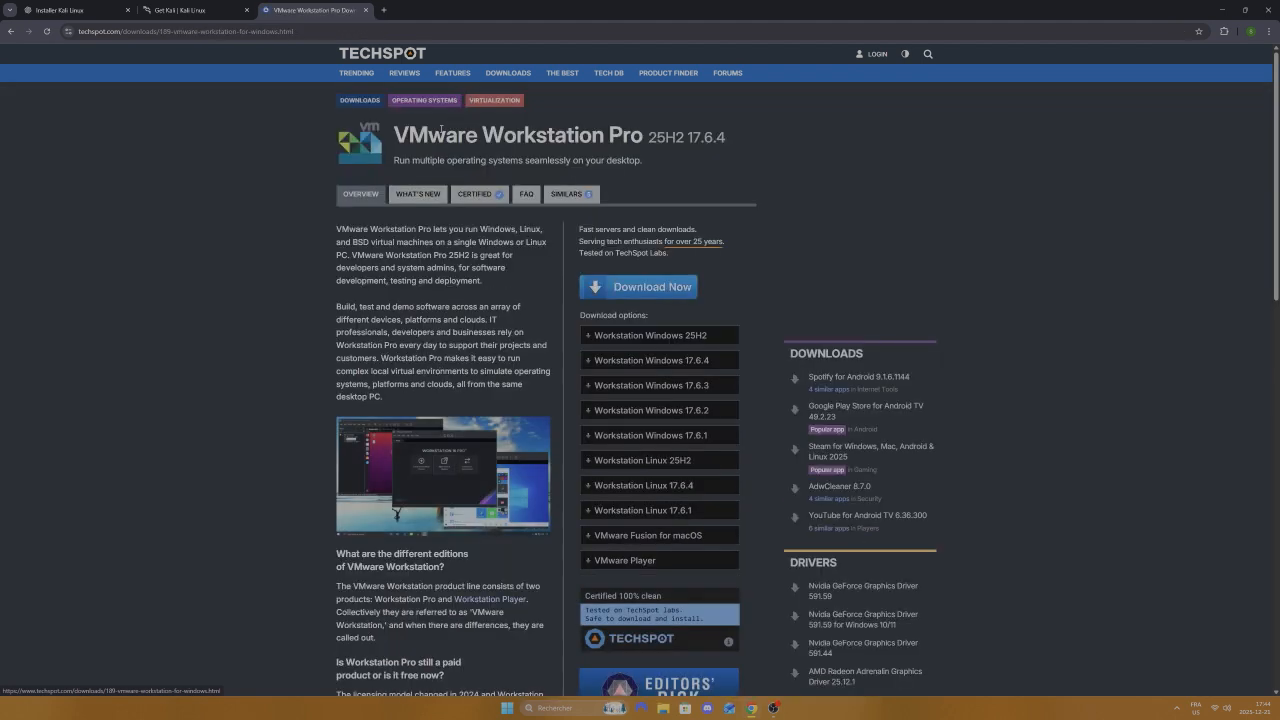
left_click(644, 290)
left_click(645, 155)
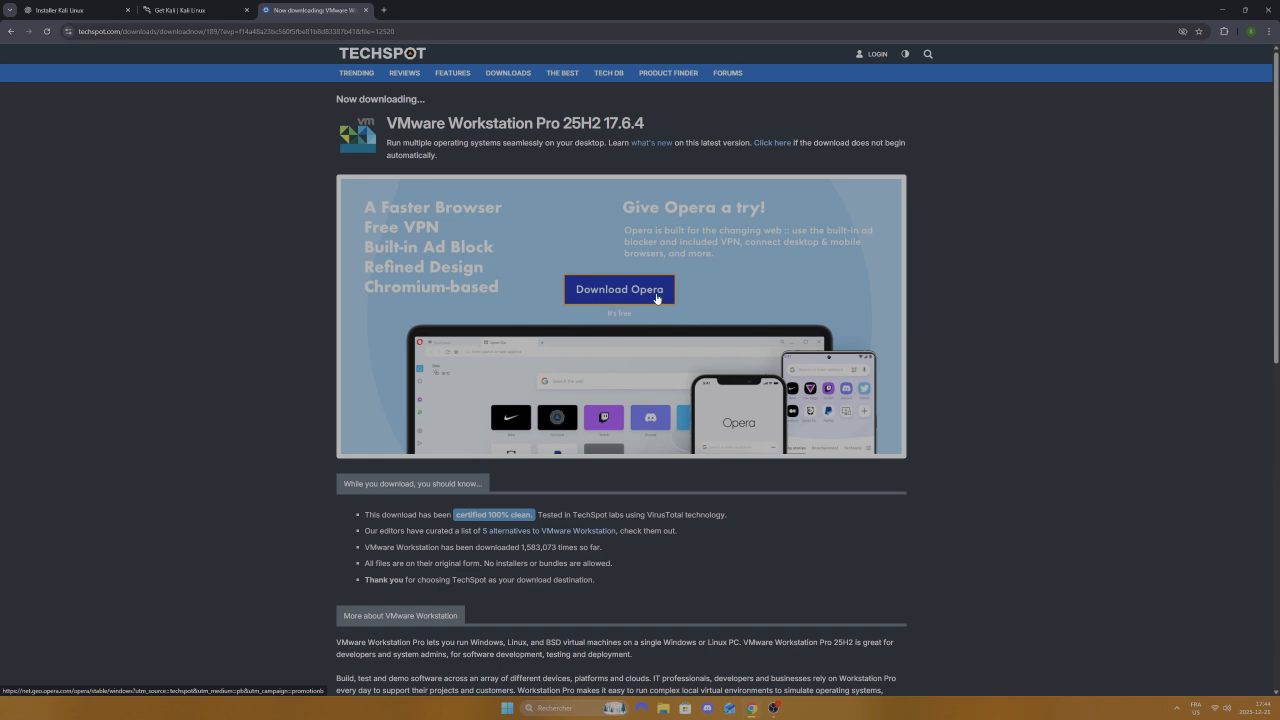
scroll(657, 299, "down", 3)
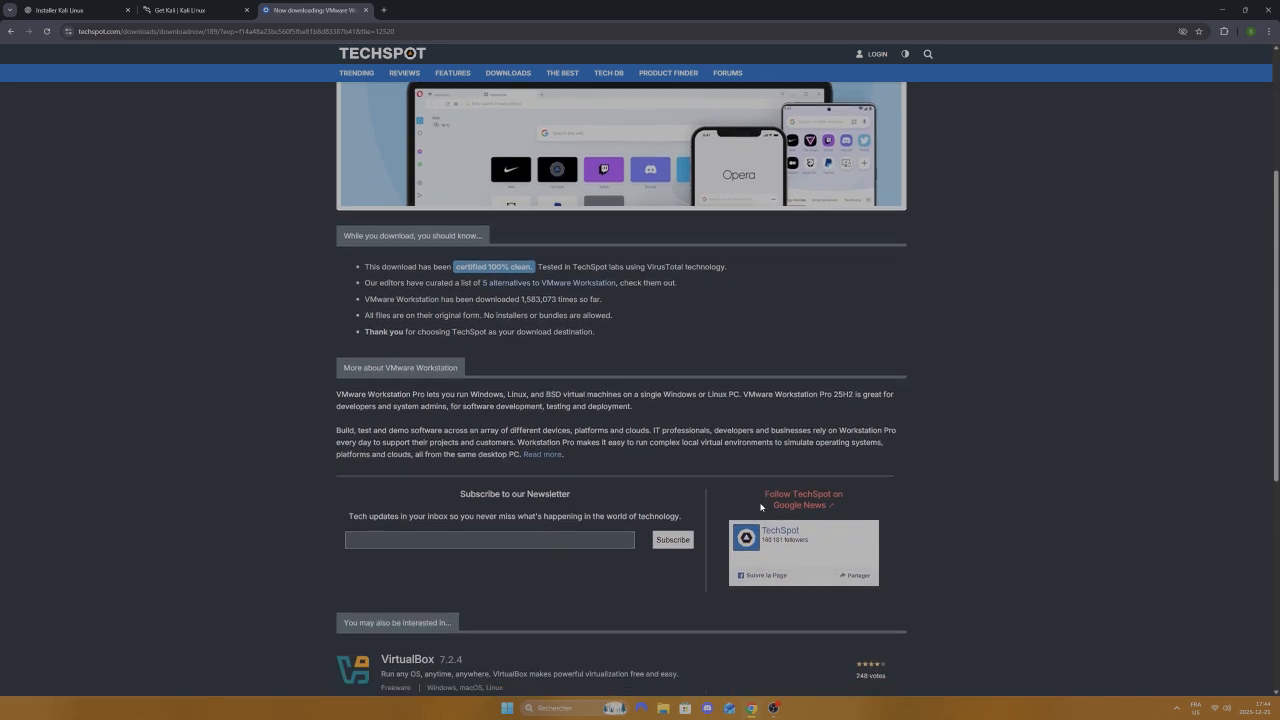
scroll(760, 507, "down", 2)
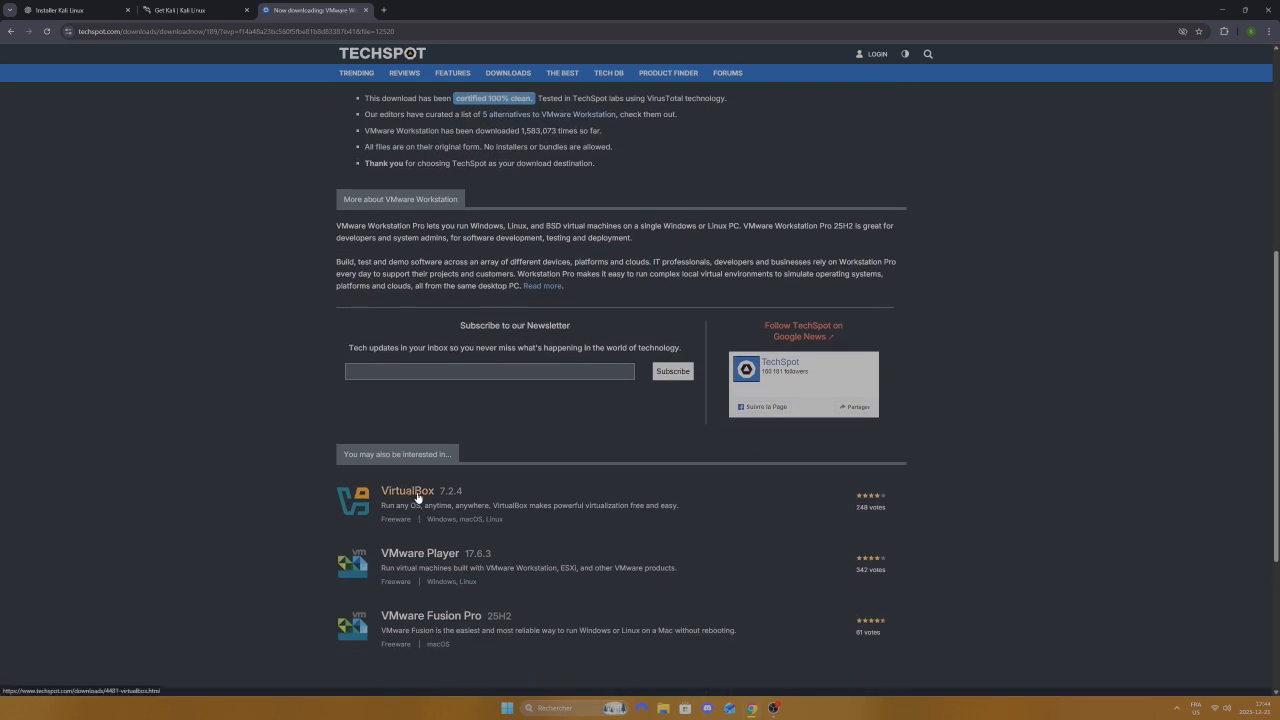
scroll(1073, 528, "up", 3)
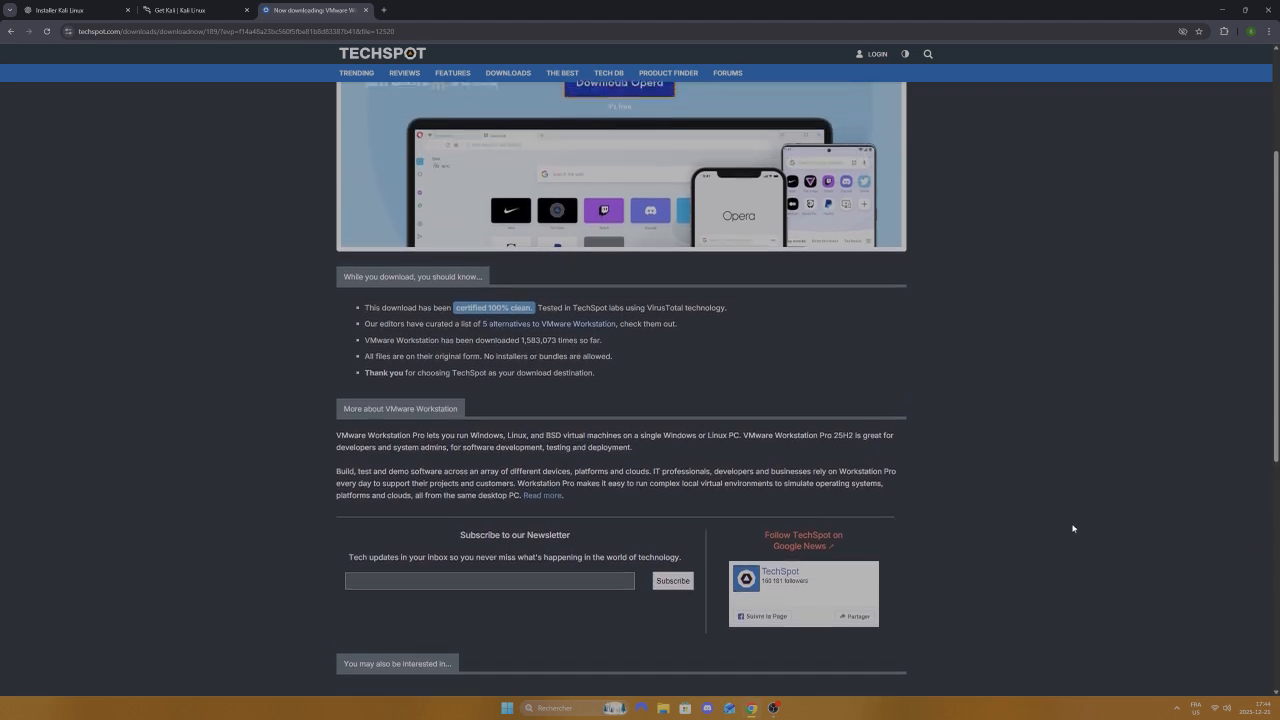
scroll(1073, 528, "up", 3)
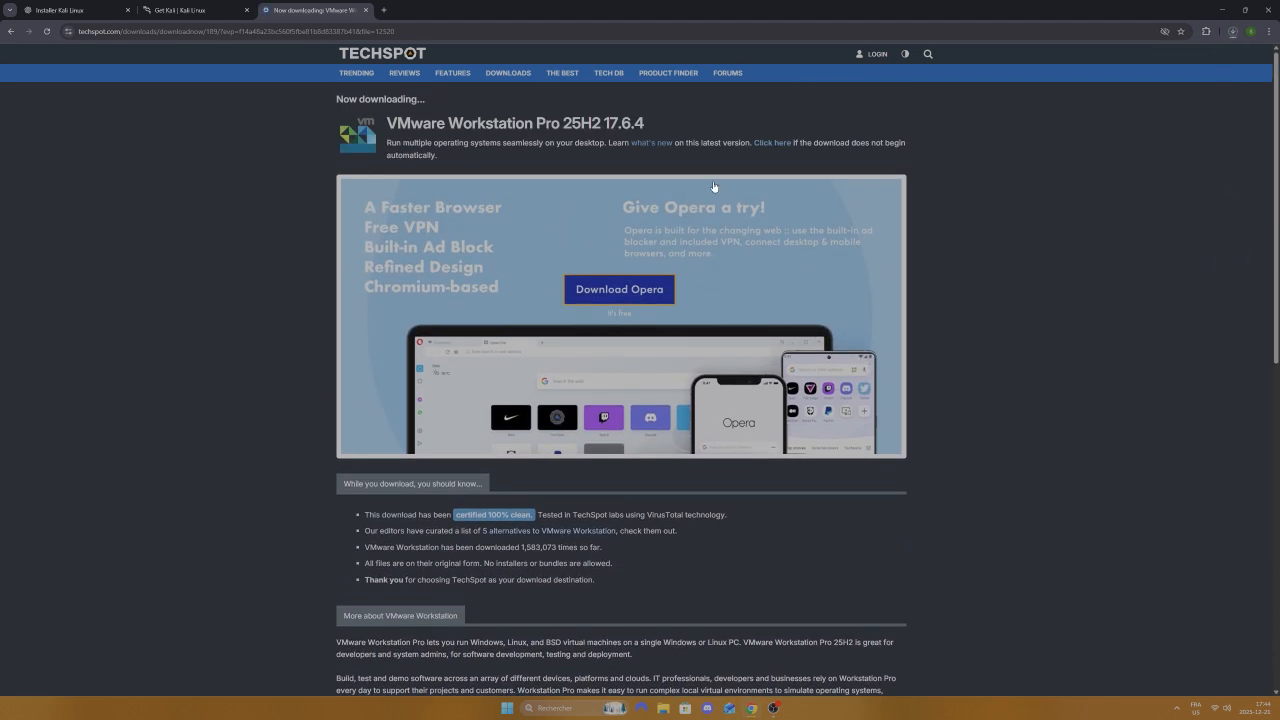
left_click(1232, 33)
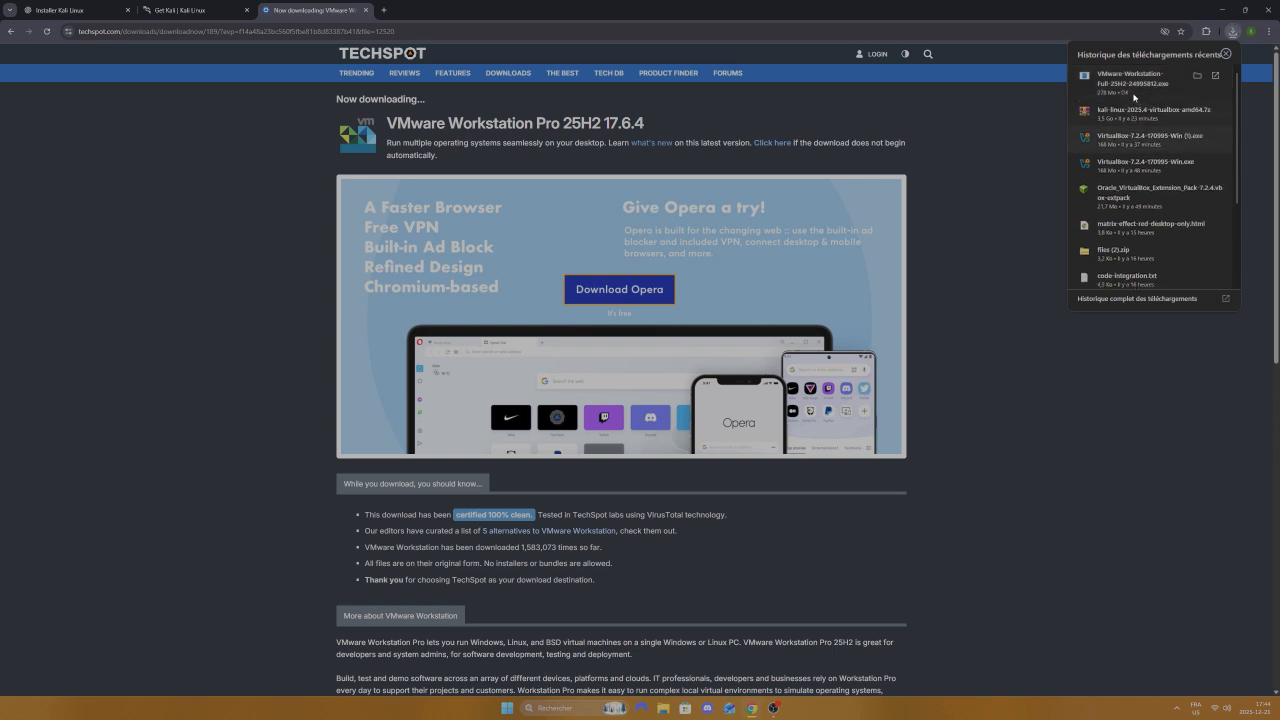
Step: Run the downloaded VMware-Workstation-Full-25H2-24995812.exe installer from Chrome's downloads panel
left_click(1123, 82)
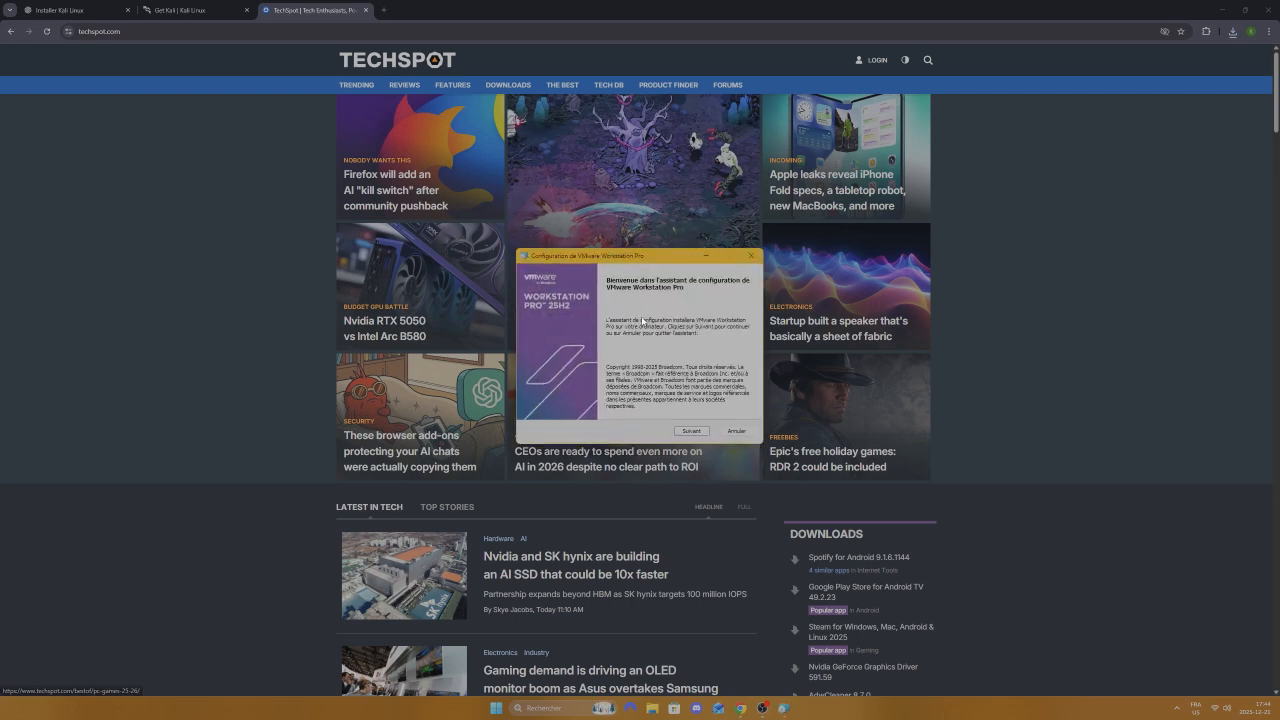
Step: Accept the licence and keep the default location, experience settings and shortcuts to start installing
left_click(690, 431)
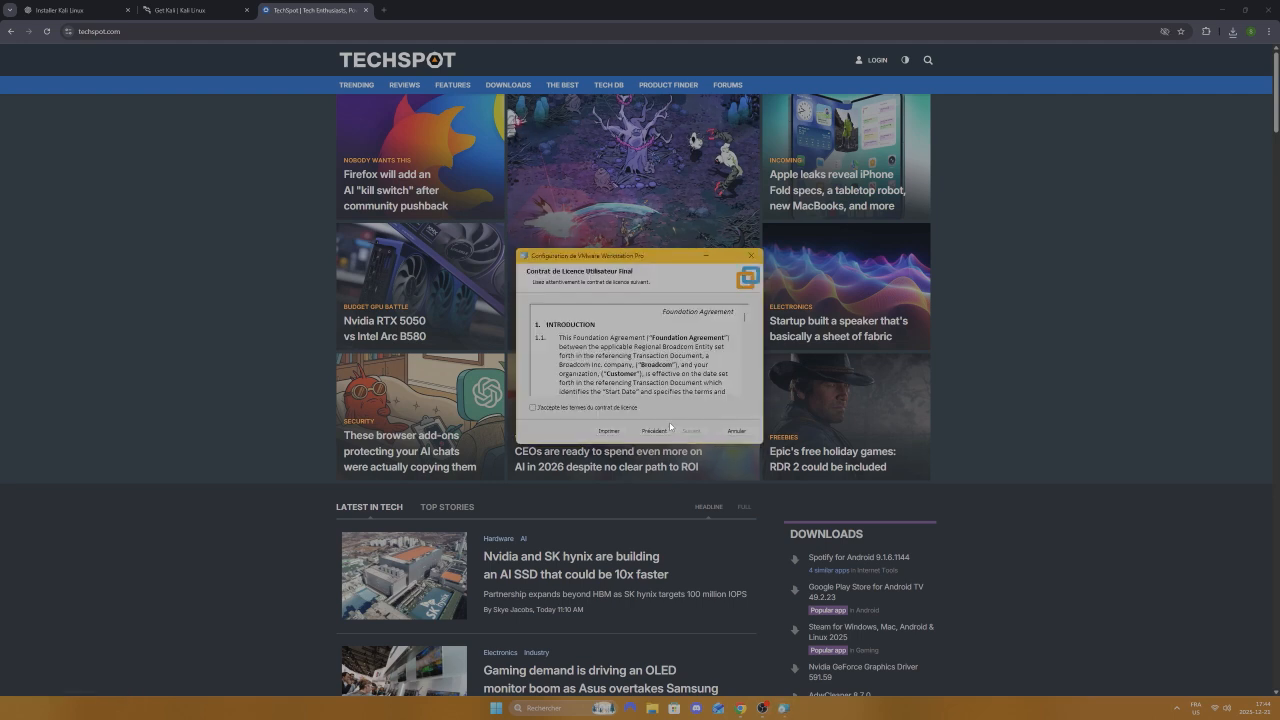
left_click(534, 409)
left_click(691, 432)
left_click(691, 432)
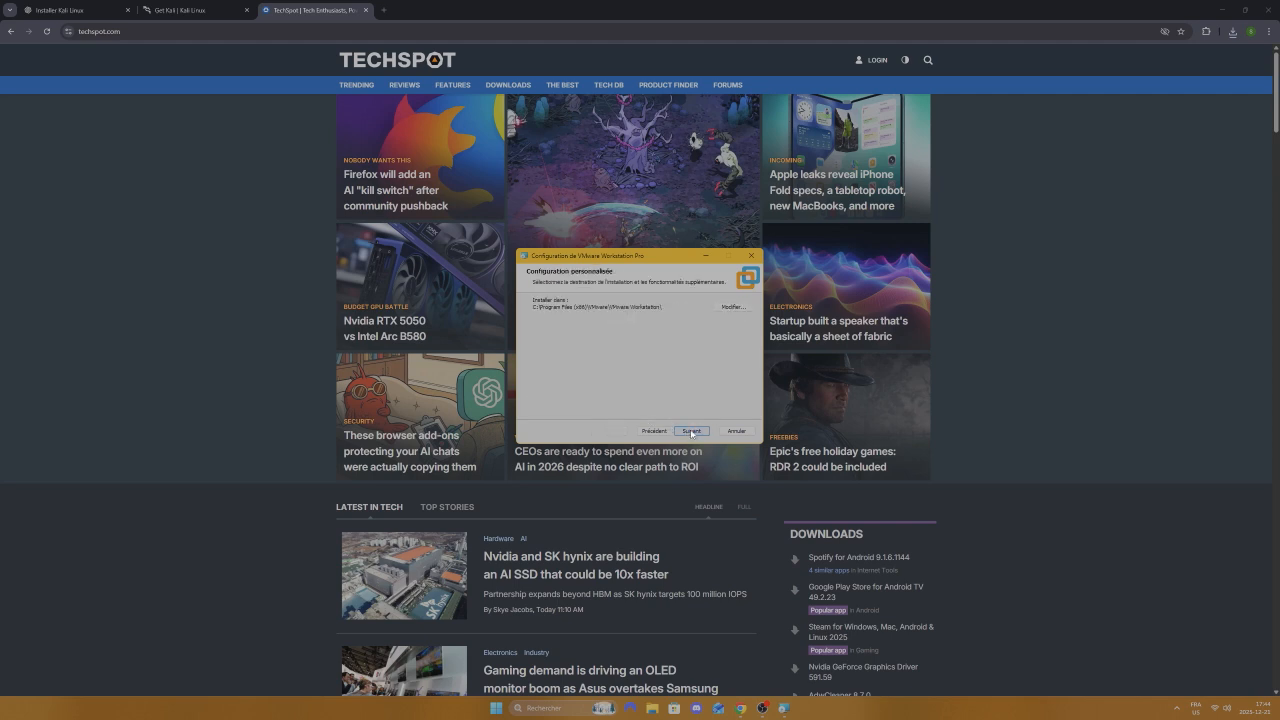
left_click(691, 432)
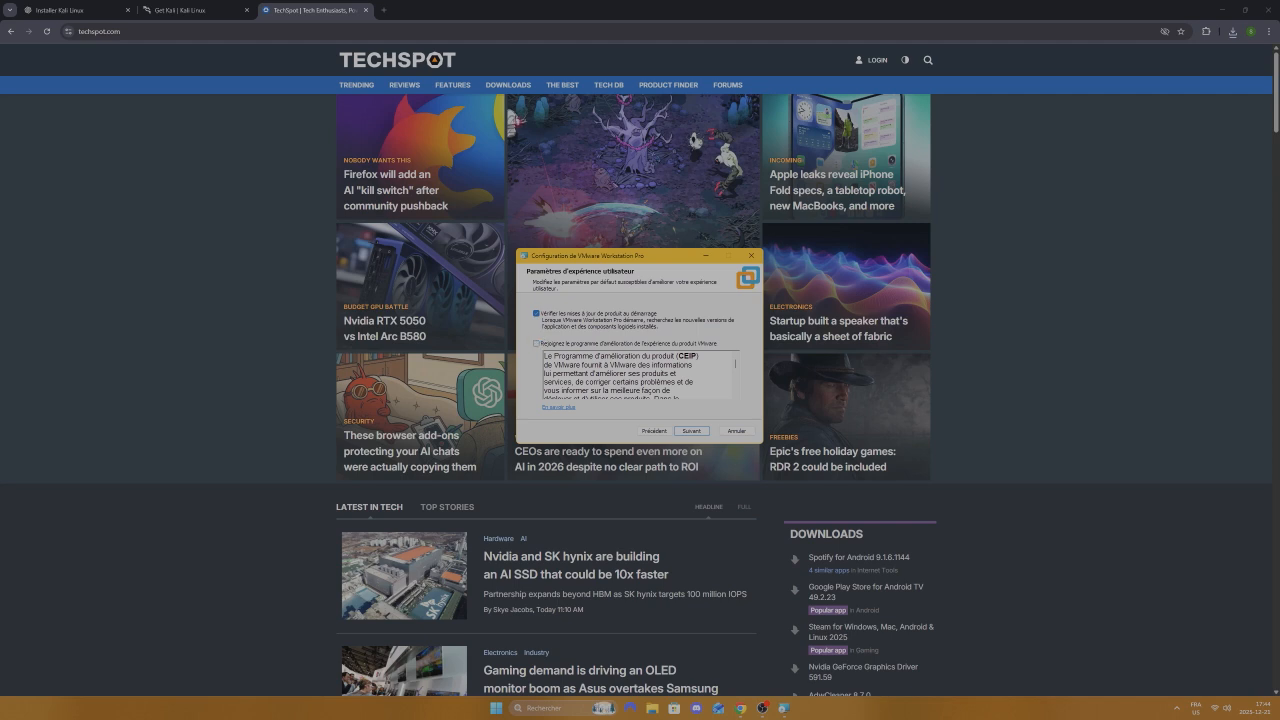
left_click(691, 431)
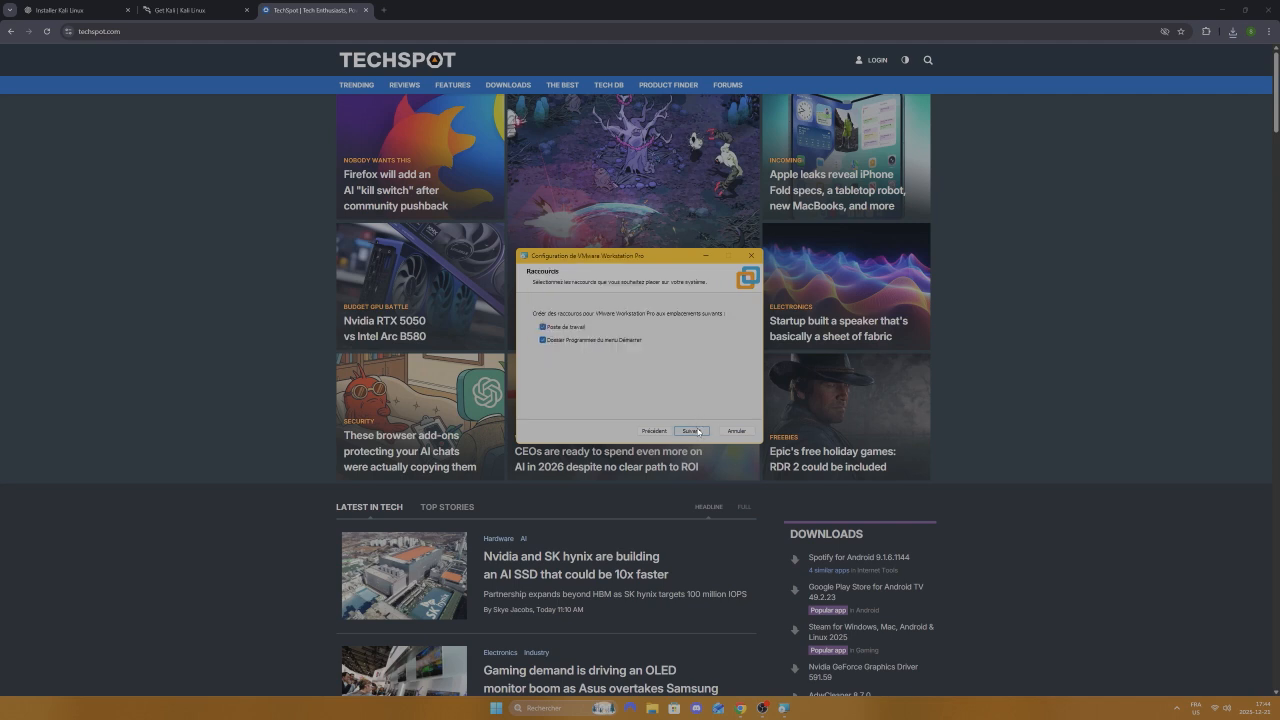
left_click(698, 432)
left_click(698, 431)
Step: Bring the finished installer back to the front and close it with Terminer
right_click(698, 430)
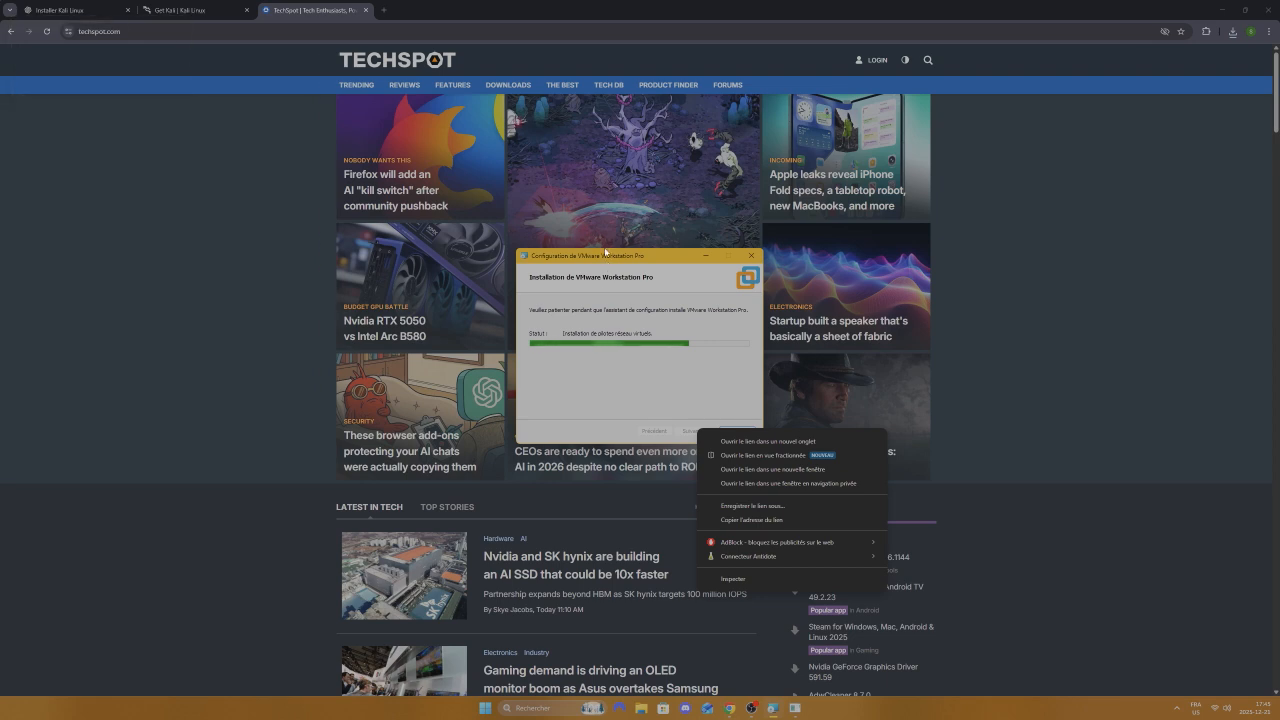
left_click(1083, 503)
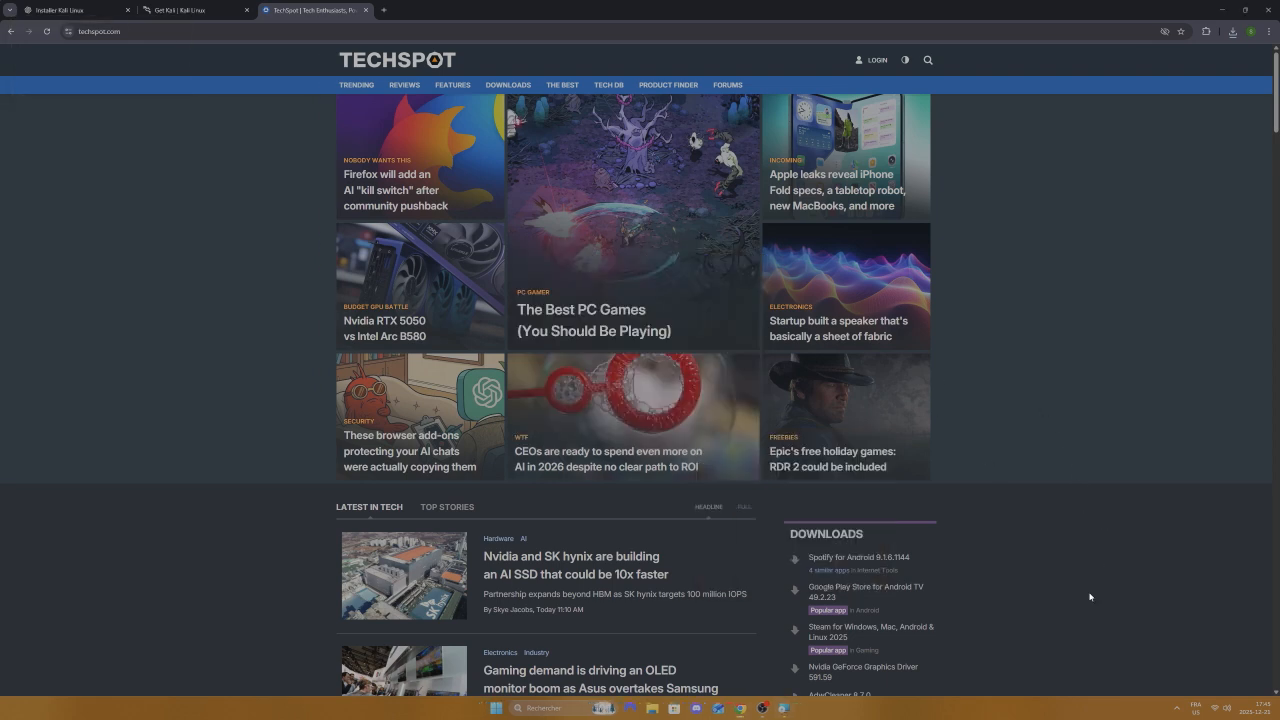
left_click(785, 706)
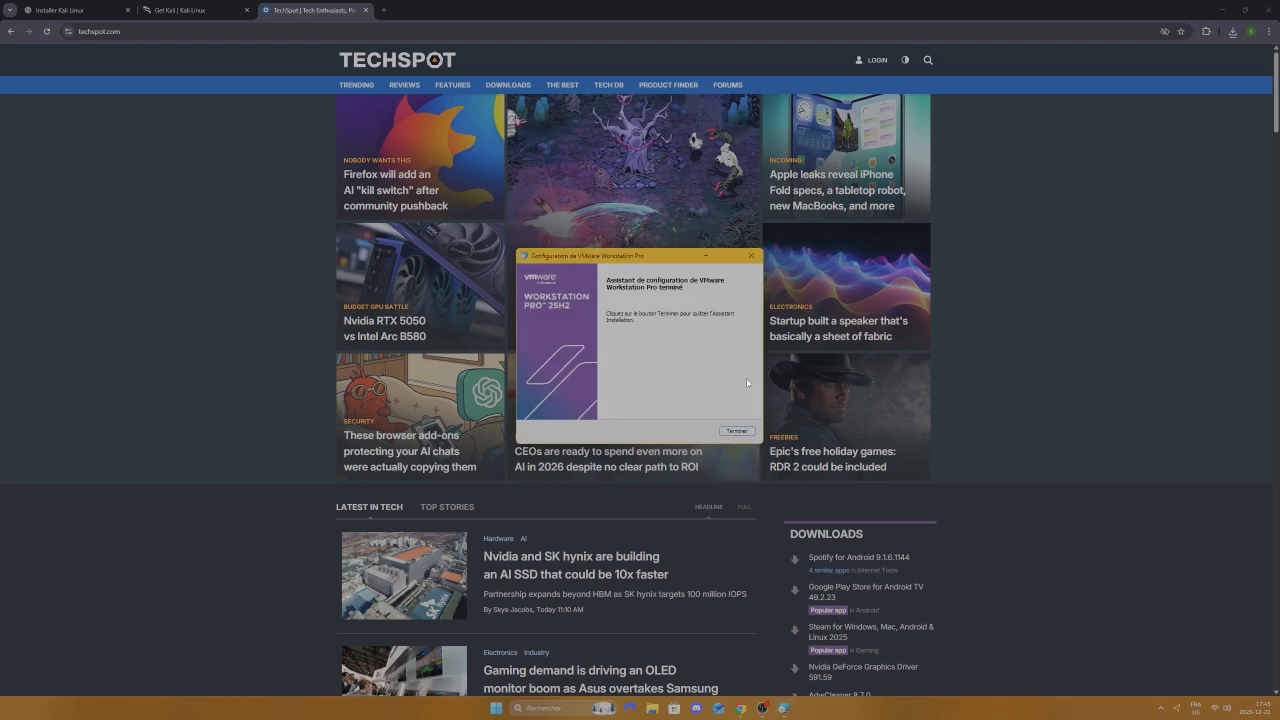
left_click(737, 431)
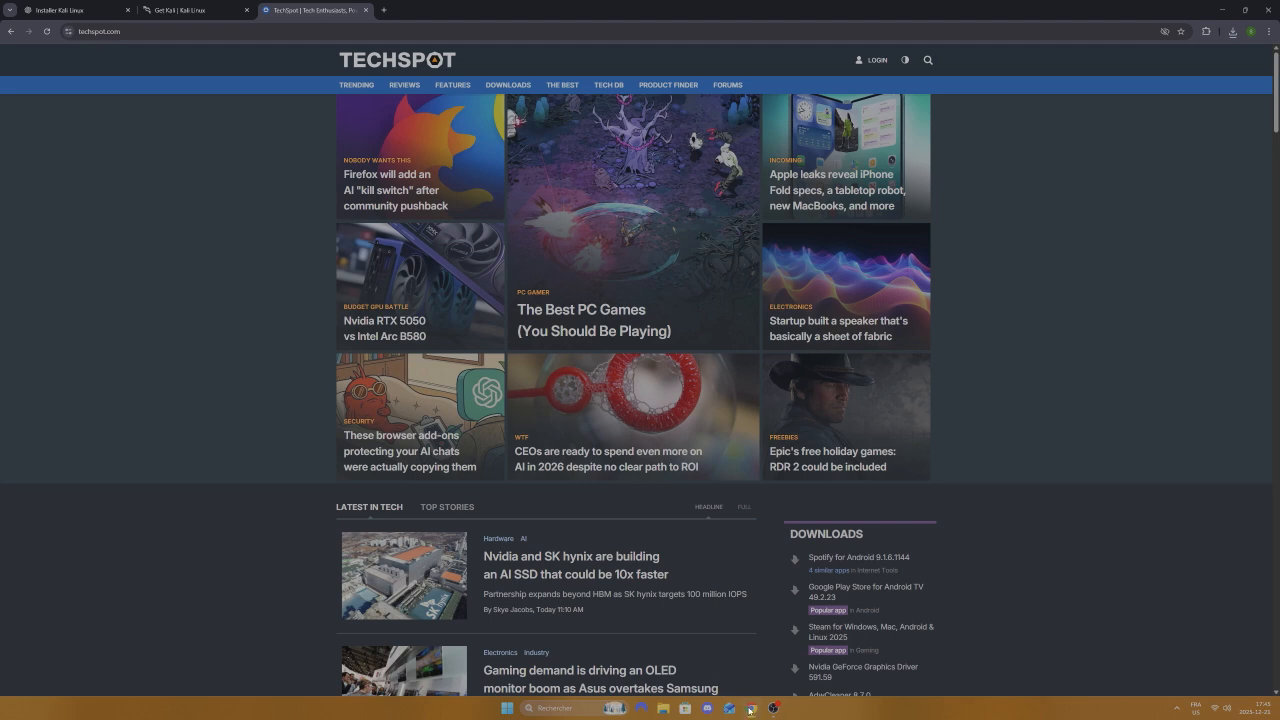
Step: Search 'vm' in Windows search and launch VMware Workstation Pro from the results
left_click(549, 706)
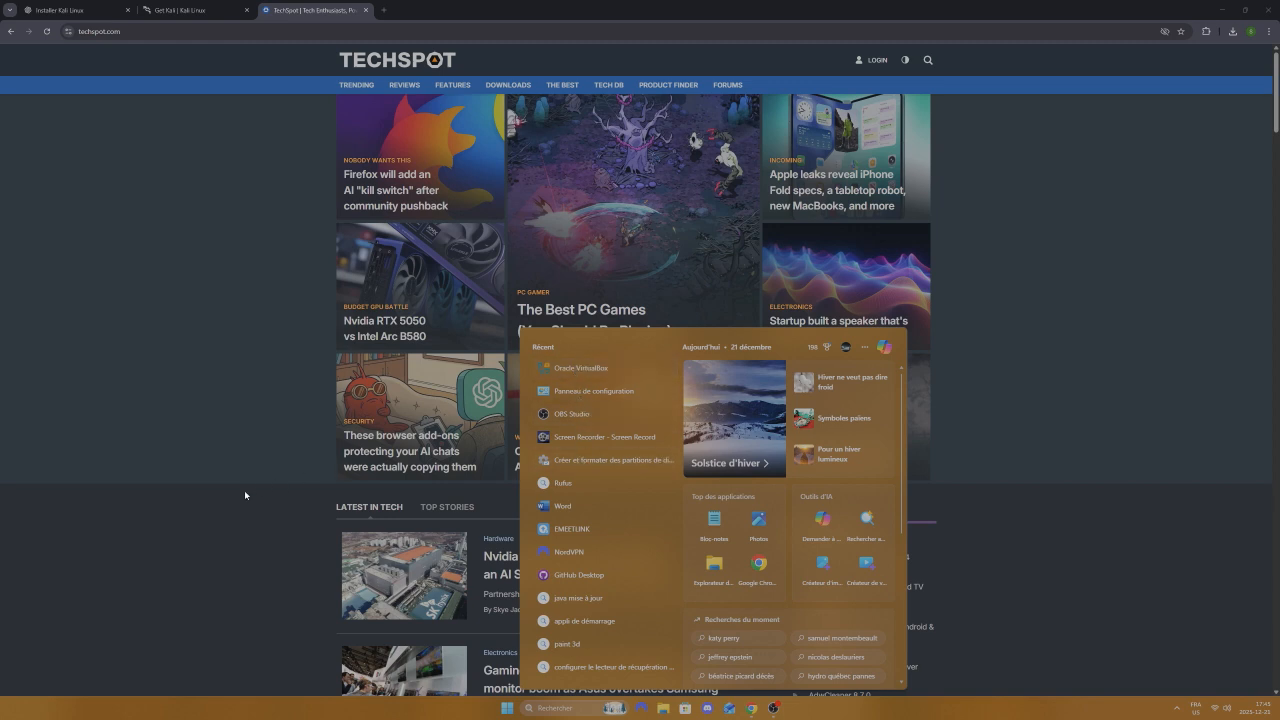
left_click(550, 707)
type("vmware Workstation Pro")
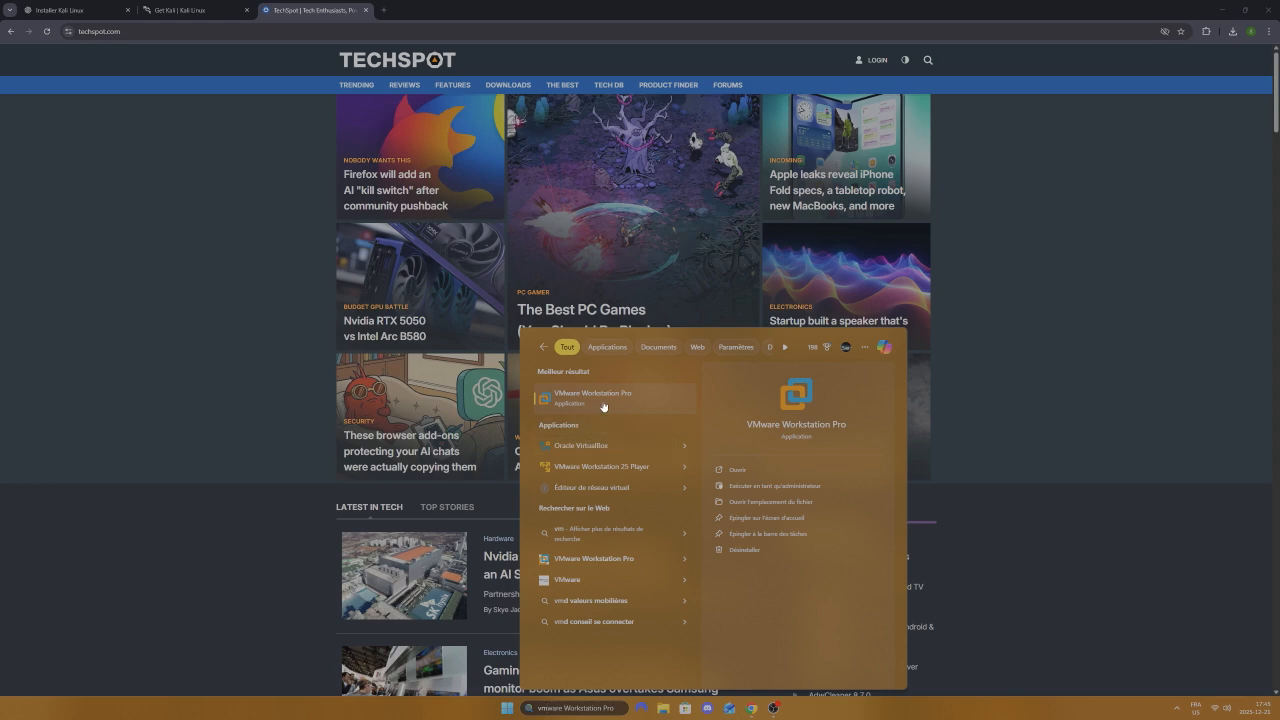
left_click(603, 400)
mouse_move(718, 86)
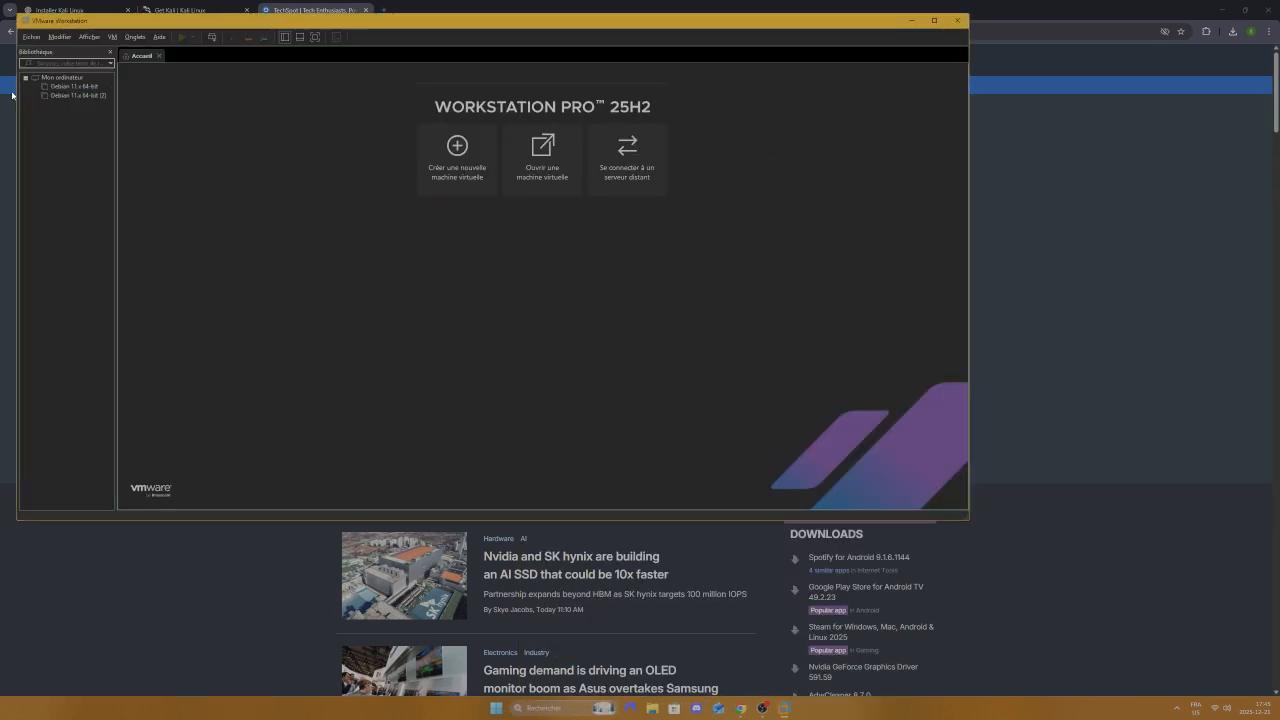
Step: Start a Typique new virtual machine using the Kali Purple 2025.4 ISO from Téléchargements as installer image
left_click(448, 162)
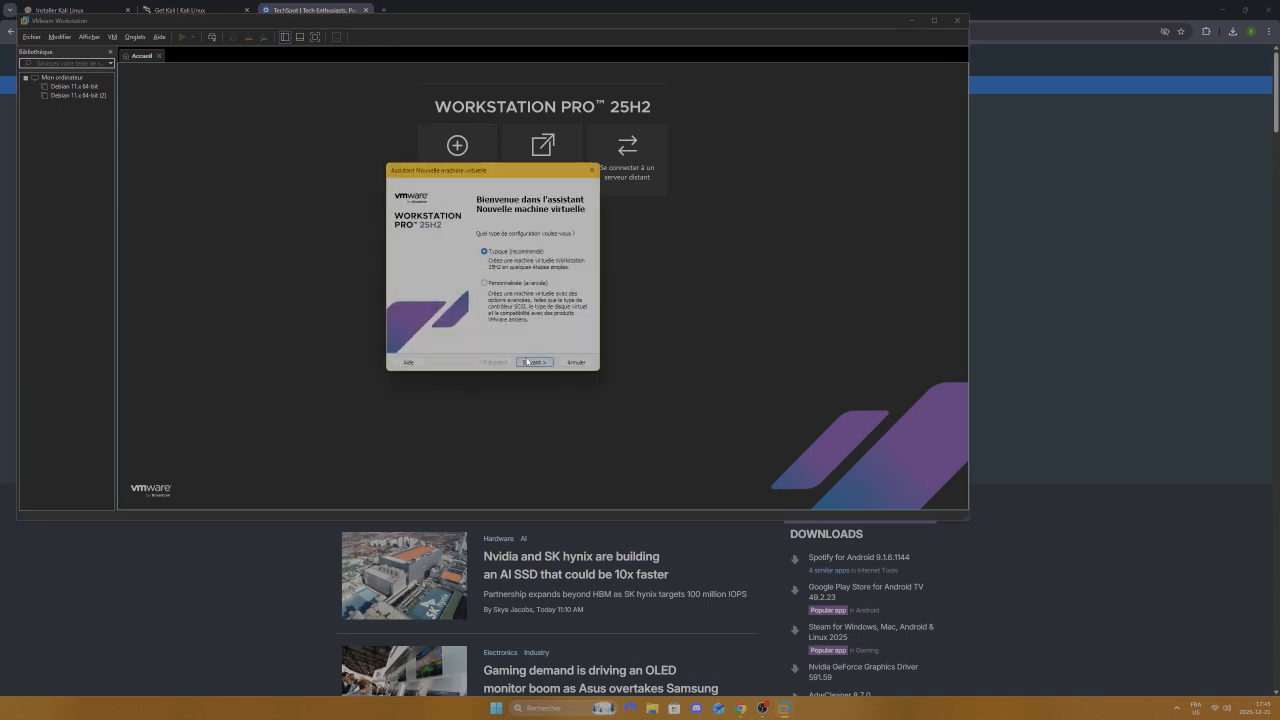
left_click(533, 362)
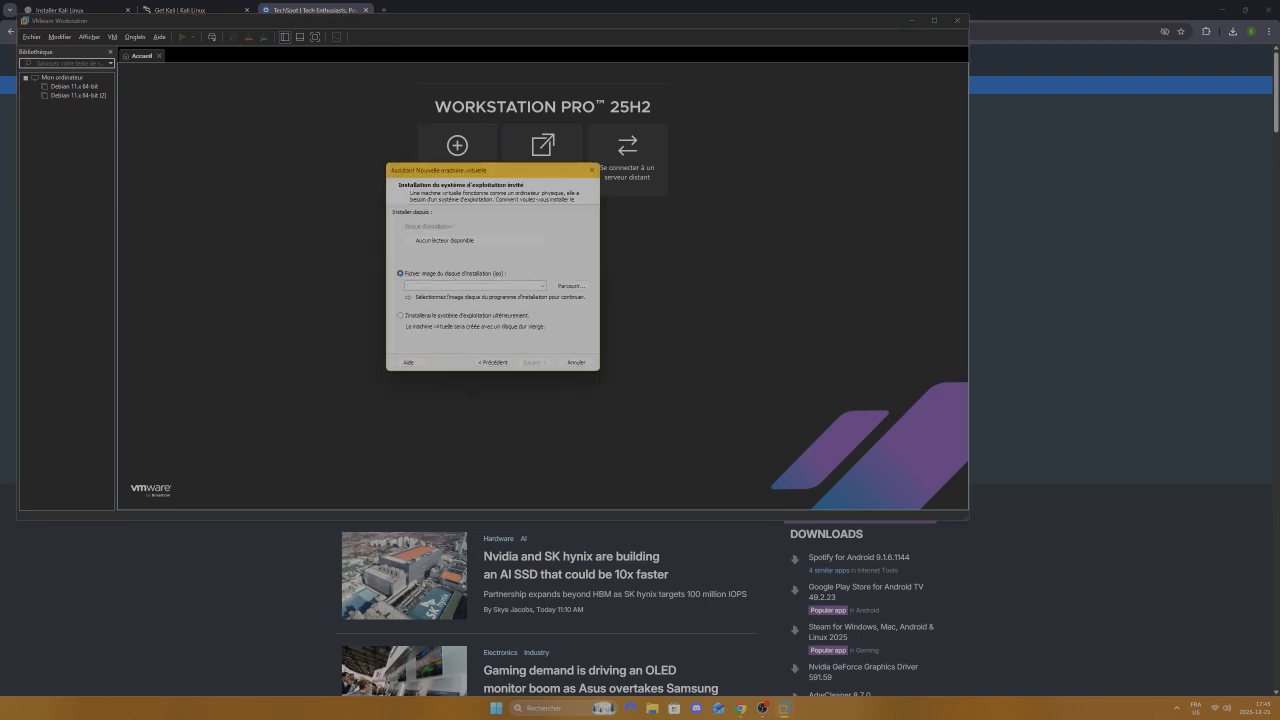
left_click(543, 287)
left_click(571, 286)
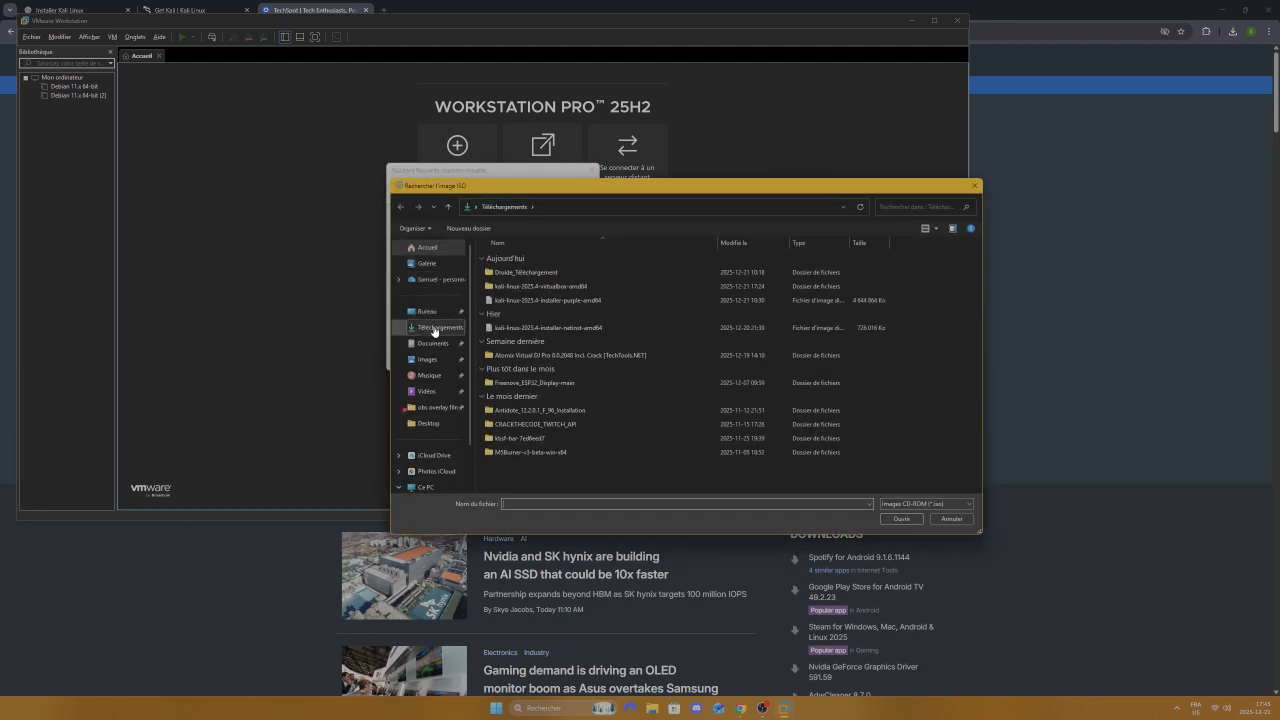
double_click(537, 300)
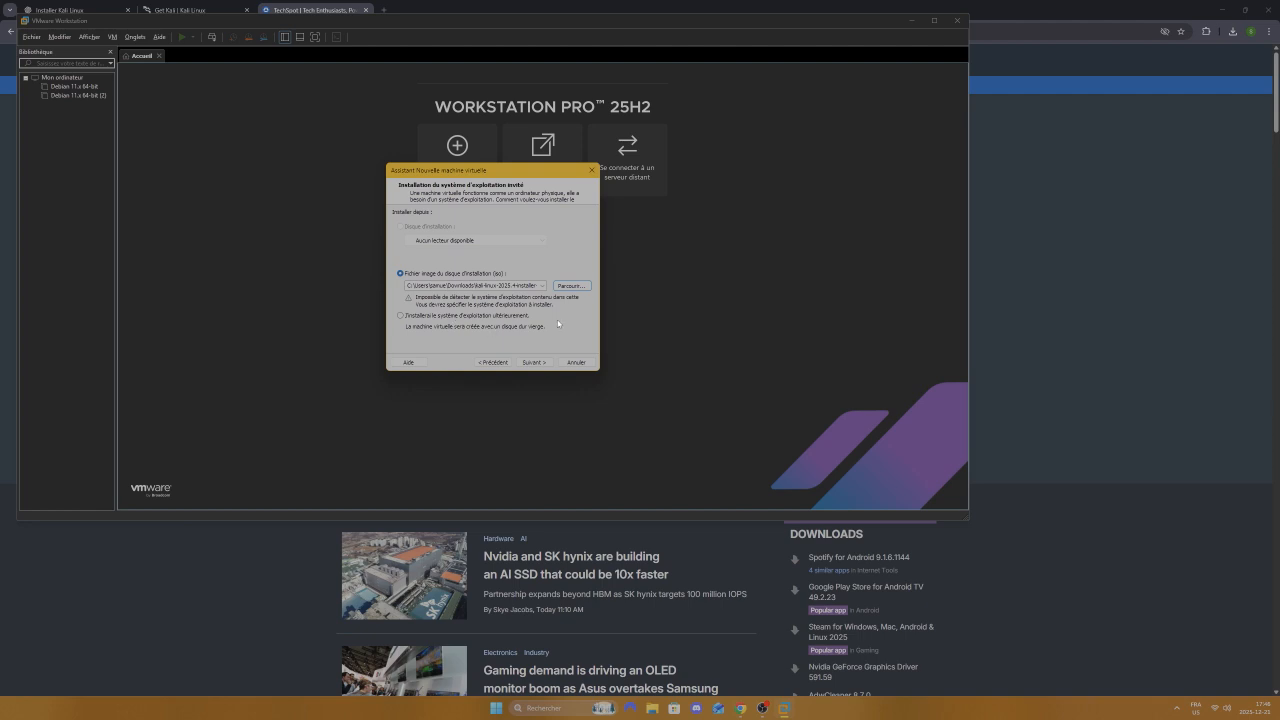
Step: Set the guest operating system to Linux, version Debian 8.x 64 bits
left_click(533, 362)
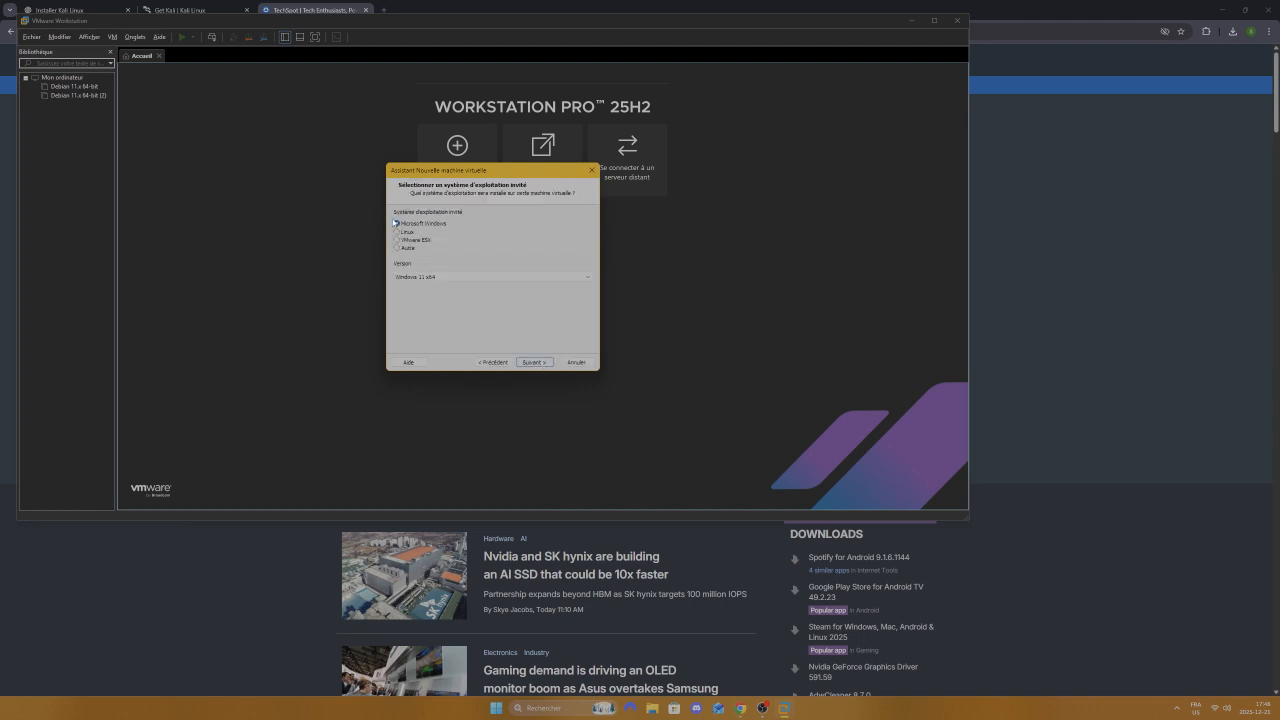
left_click(397, 232)
left_click(455, 277)
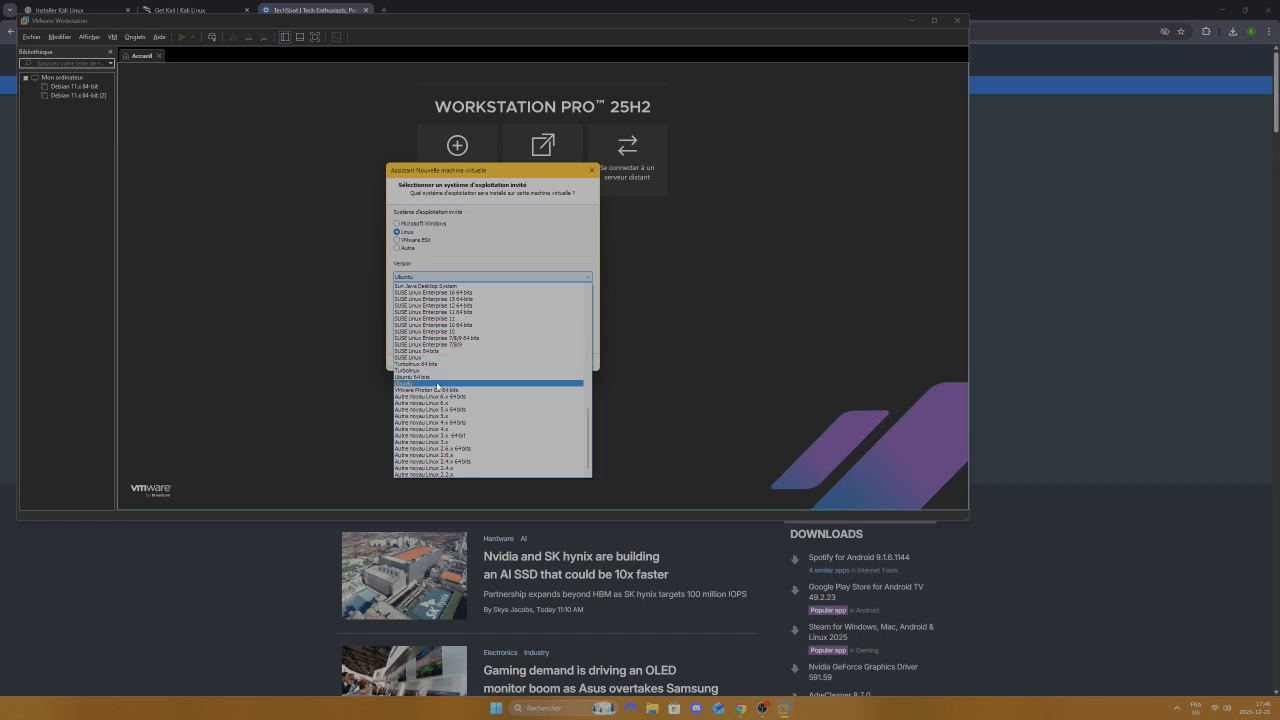
scroll(540, 330, "up", 6)
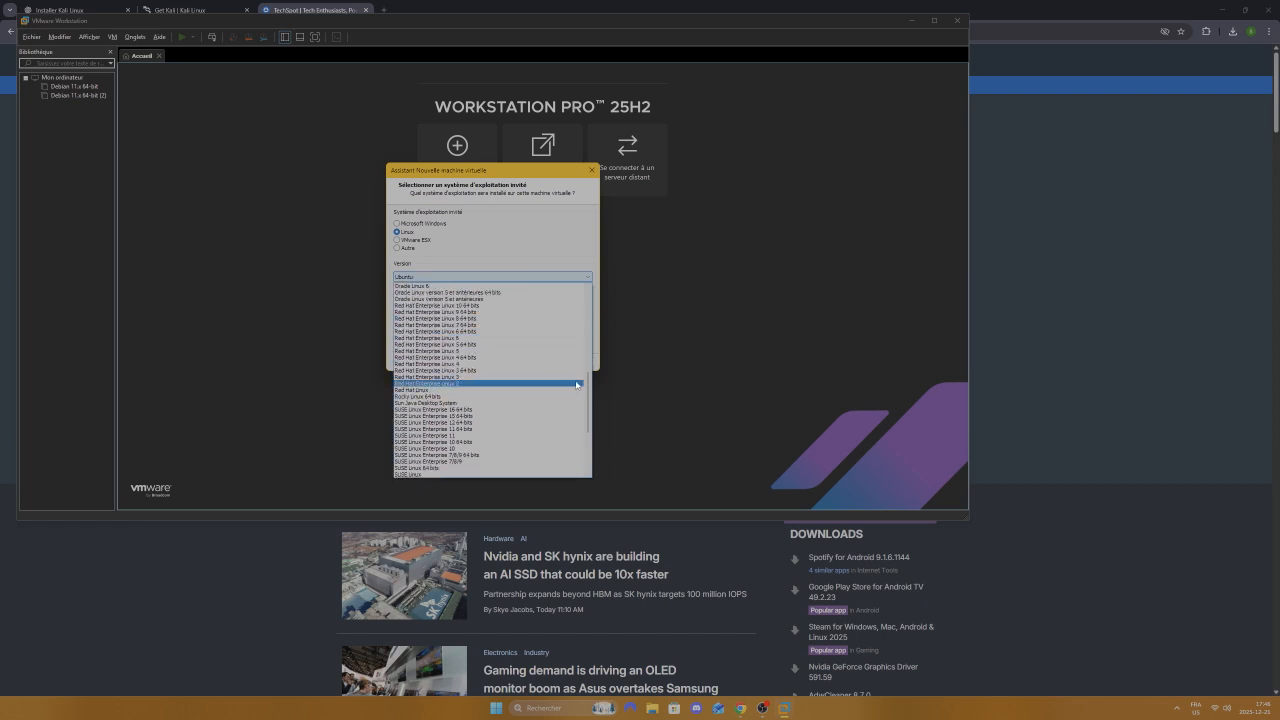
left_click_drag(589, 386, 590, 304)
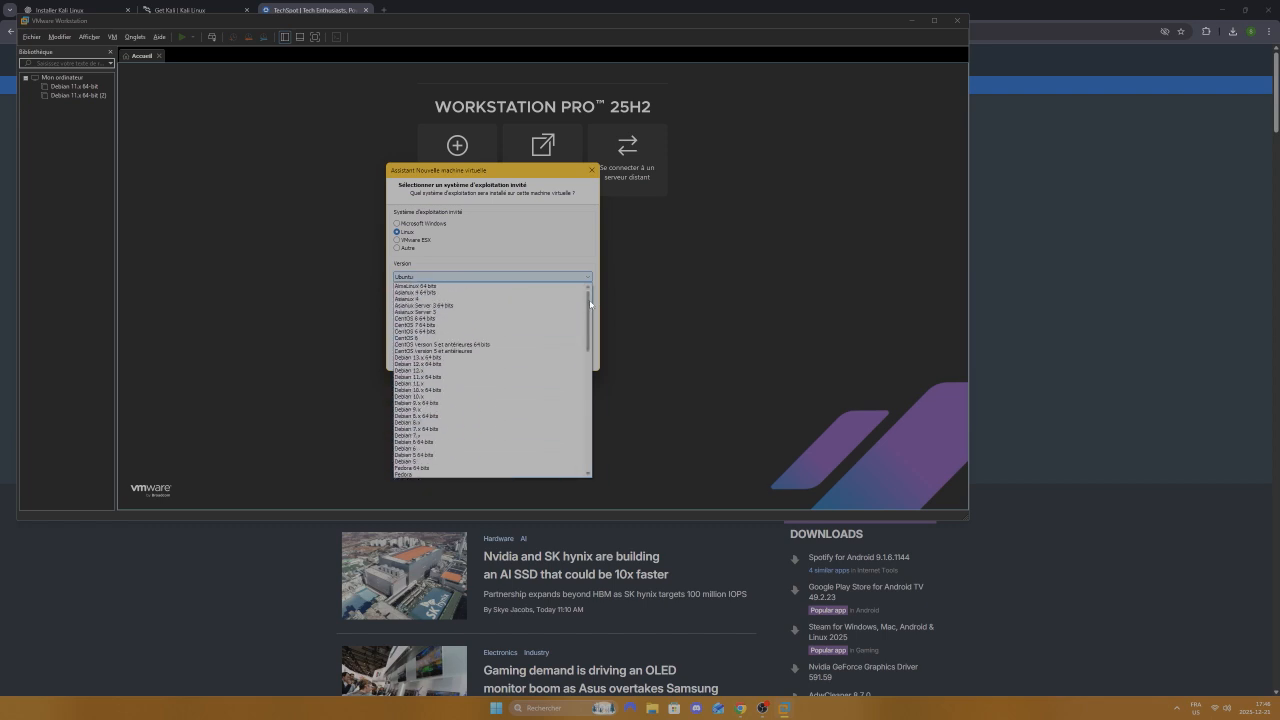
left_click(434, 416)
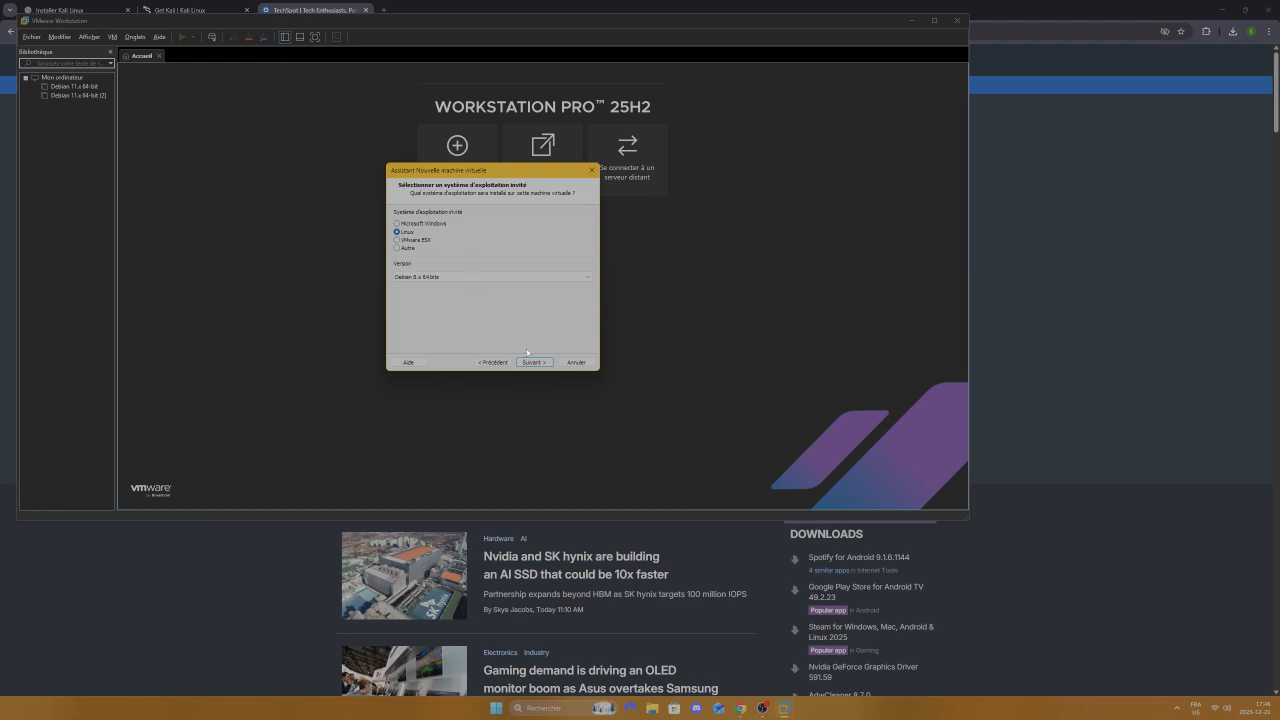
Step: Keep the default name, store the 60 GB disk as a single file, and finish the wizard
left_click(533, 362)
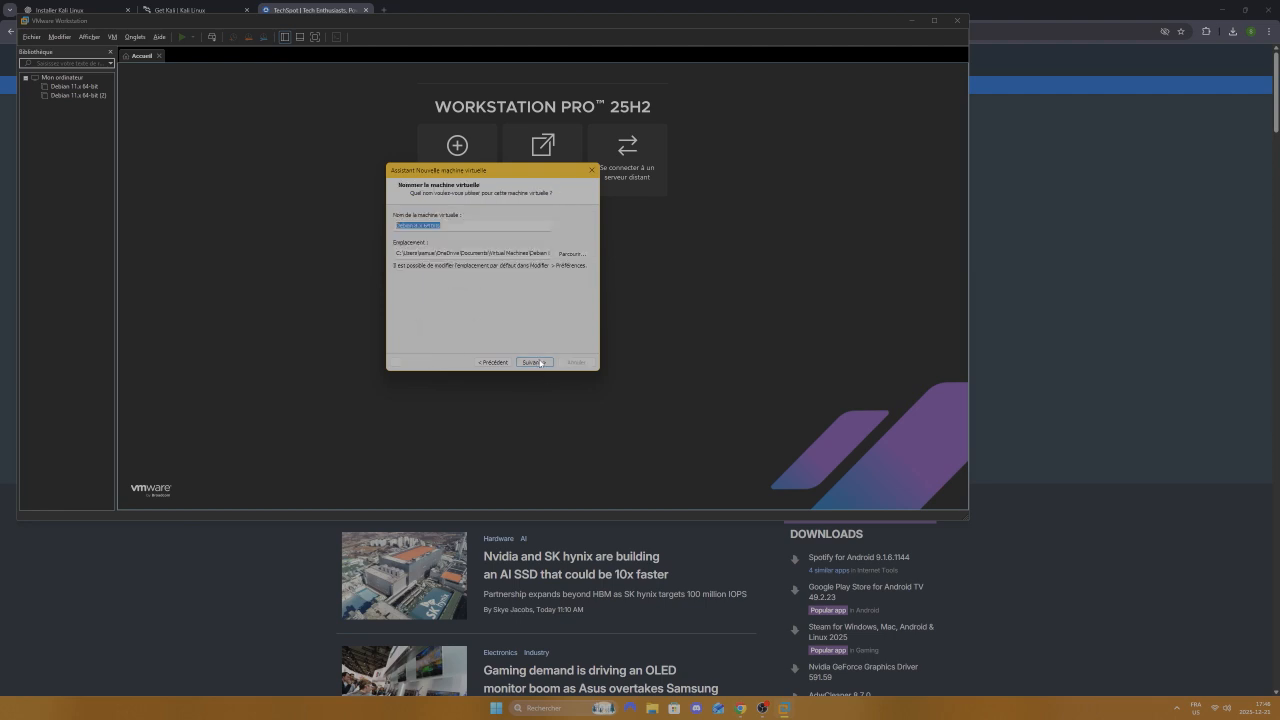
left_click(533, 362)
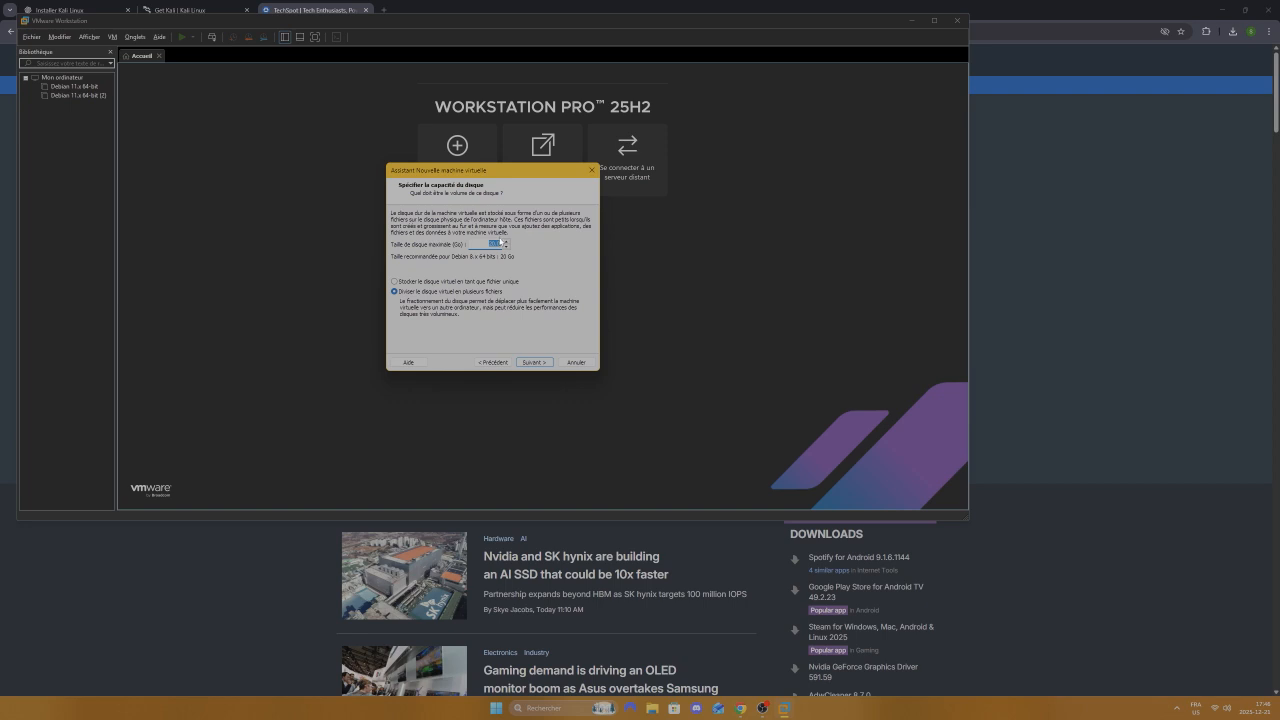
type("4")
left_click(394, 282)
left_click(534, 362)
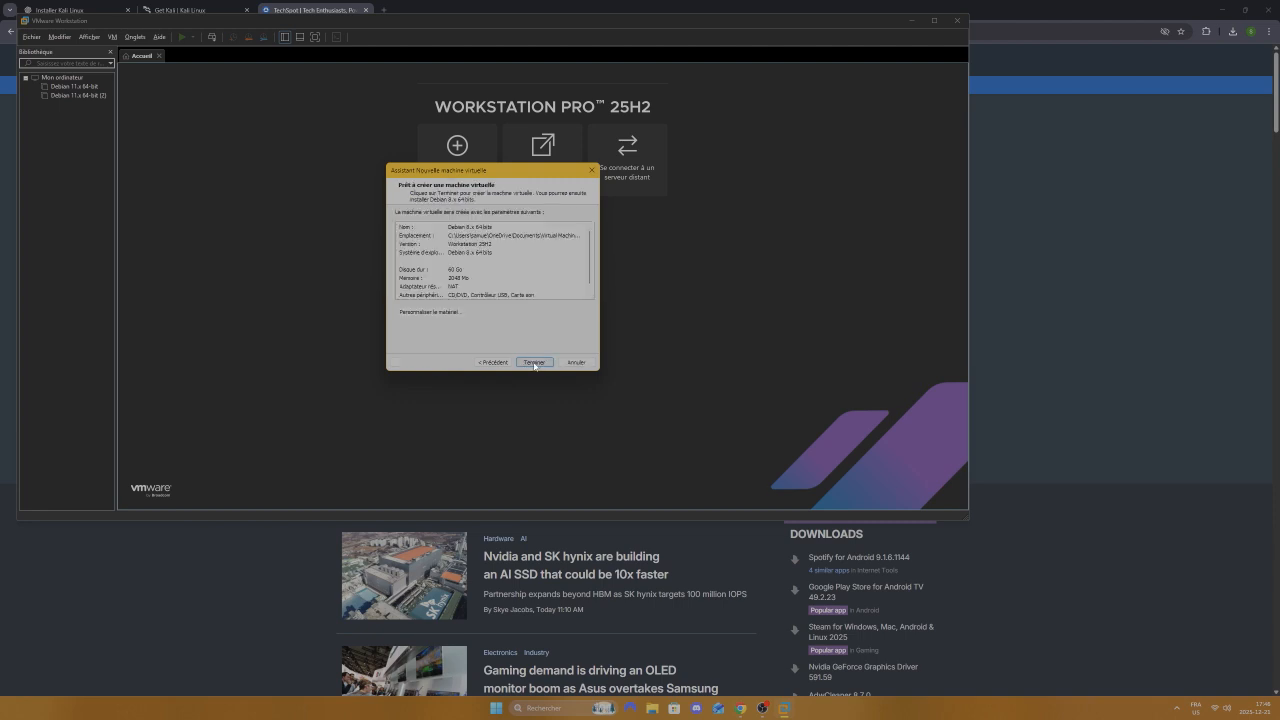
left_click(534, 362)
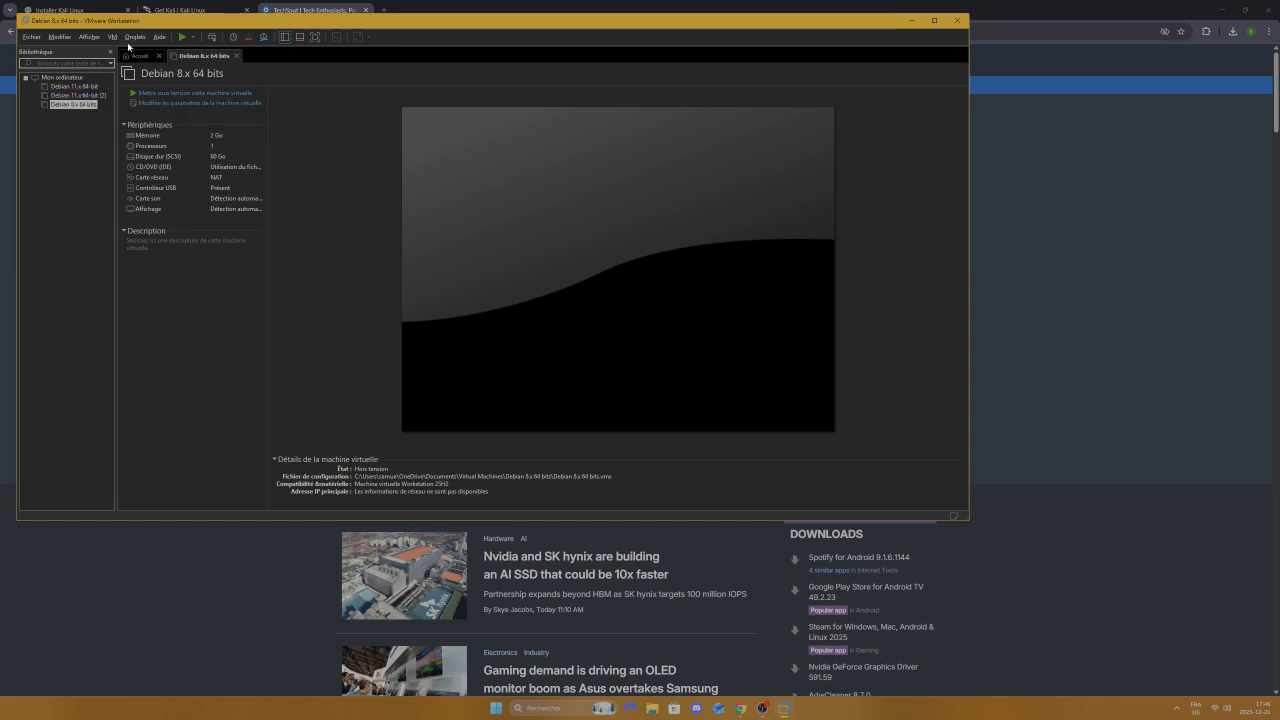
left_click(31, 37)
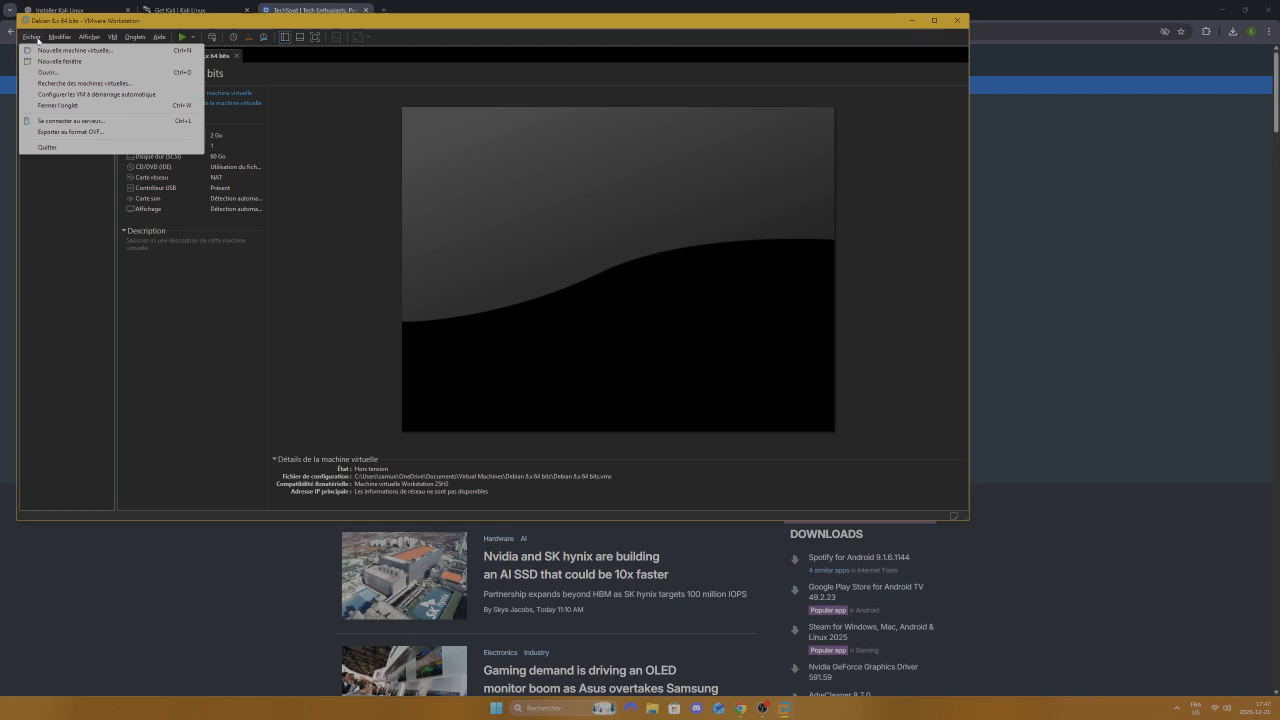
key("ctrl+p")
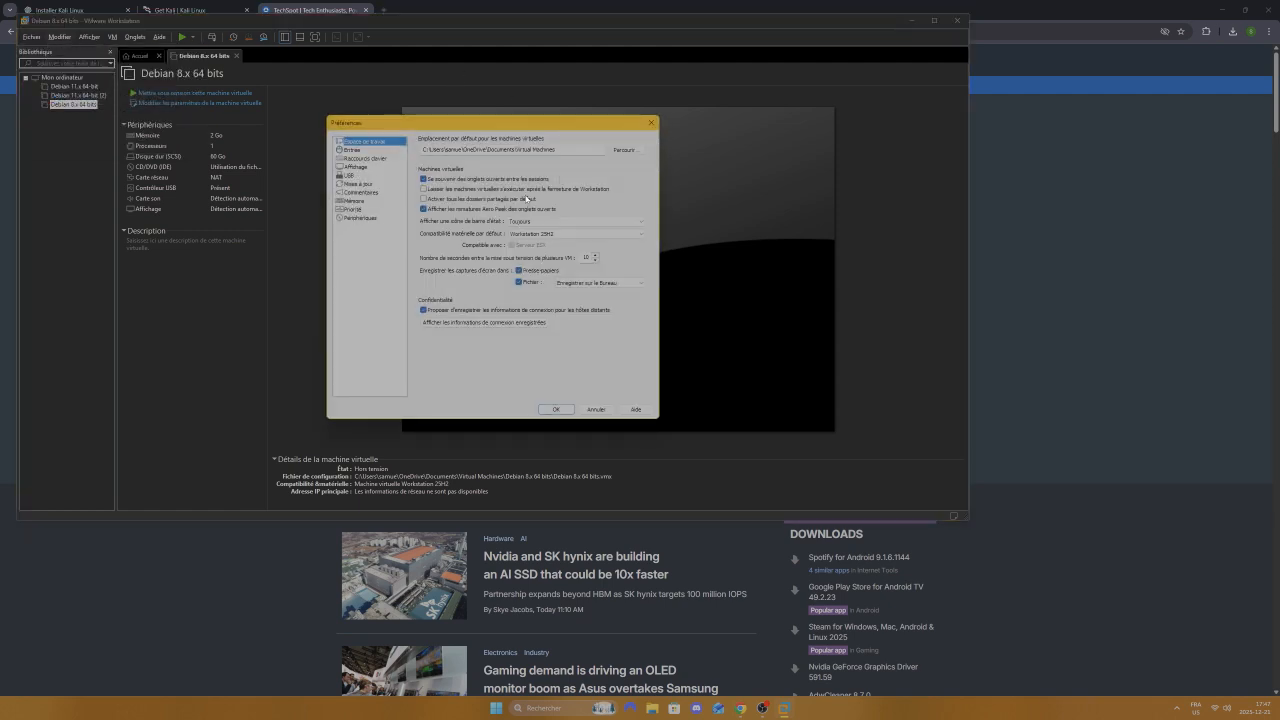
left_click(651, 122)
left_click(40, 38)
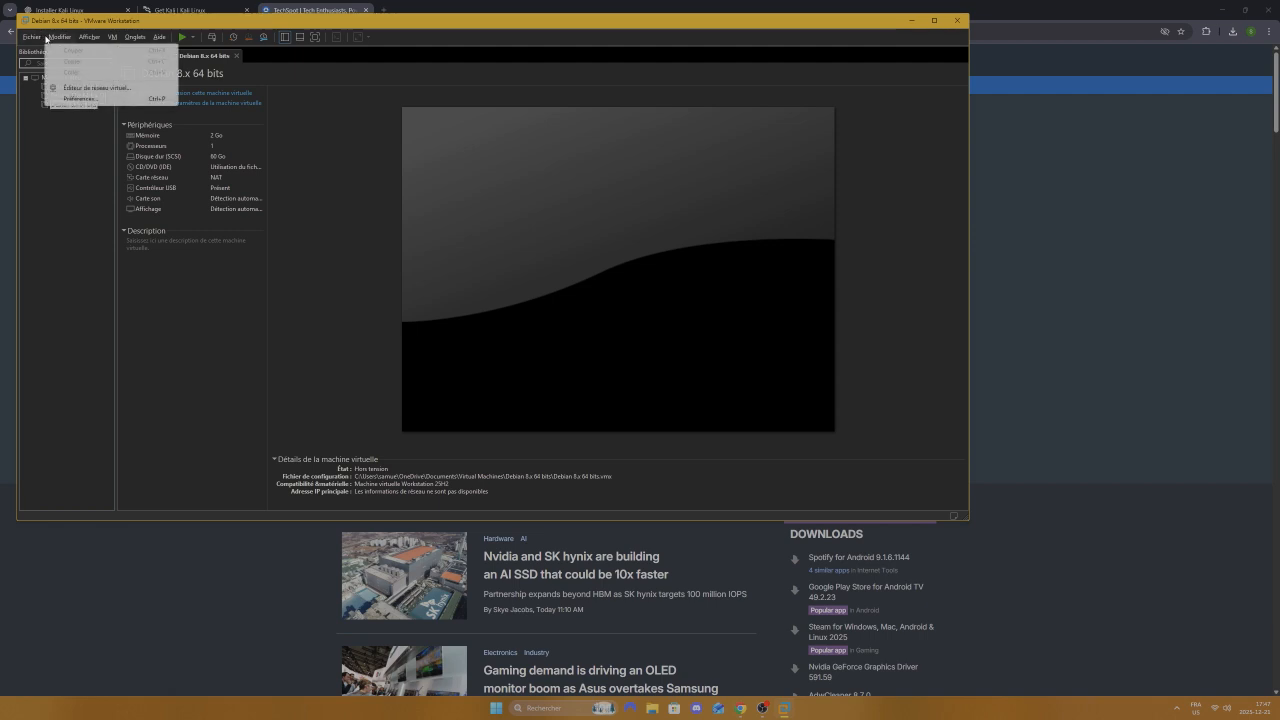
left_click(77, 98)
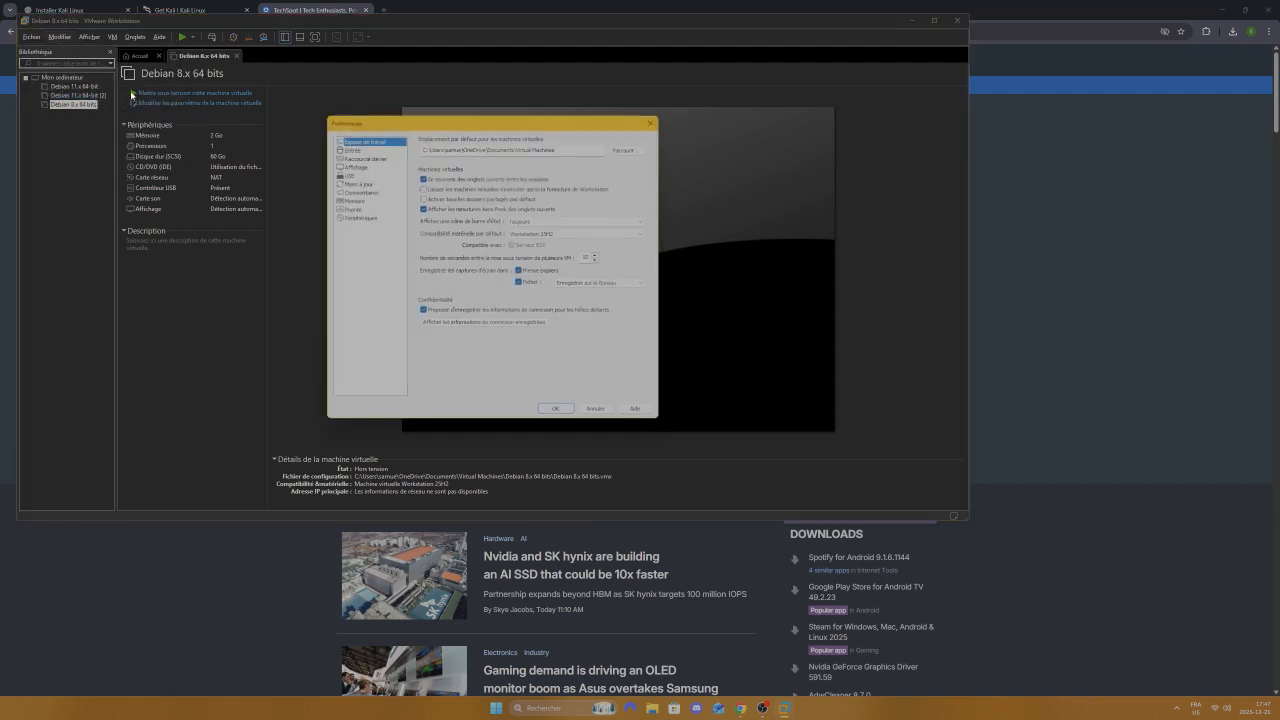
left_click(360, 150)
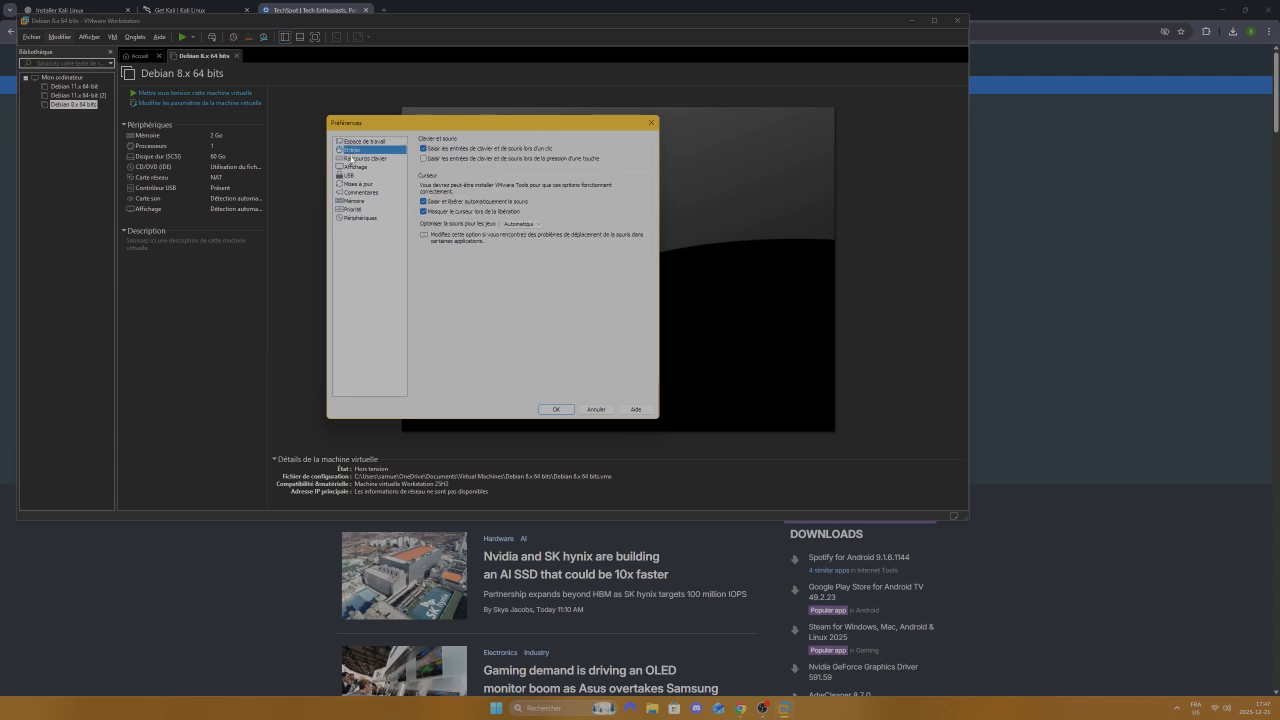
left_click(356, 158)
left_click(353, 167)
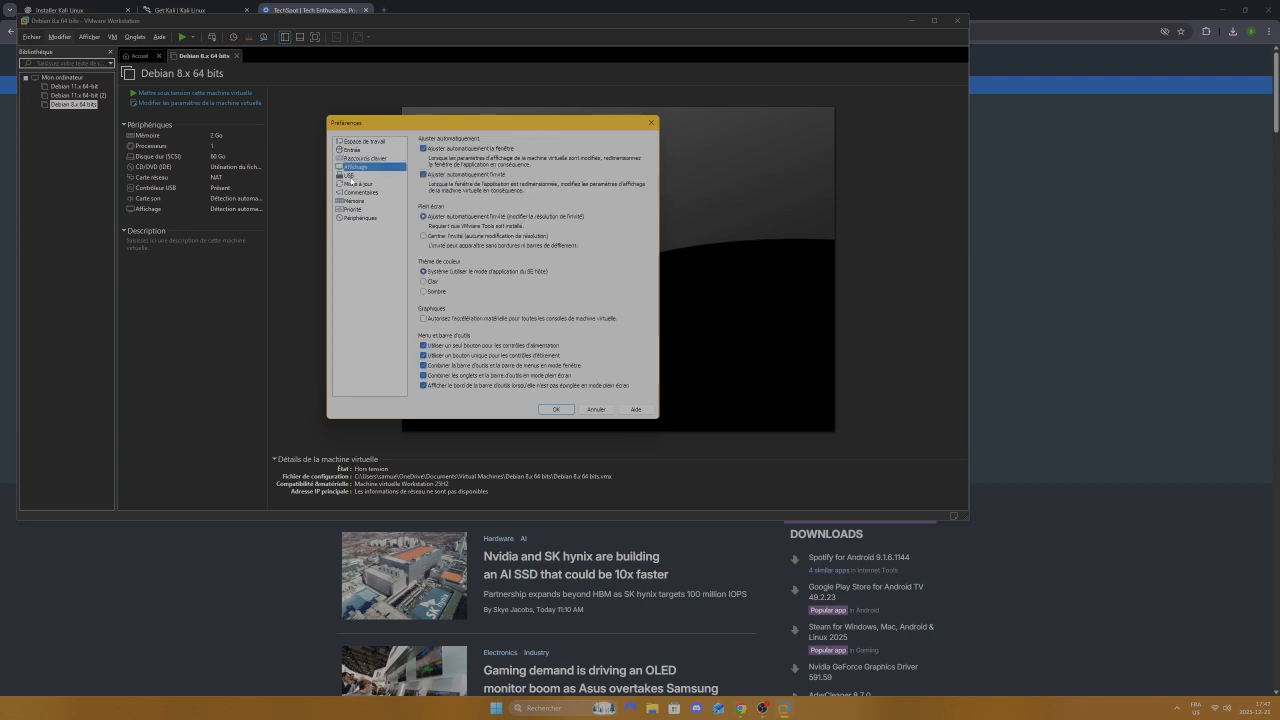
left_click(354, 201)
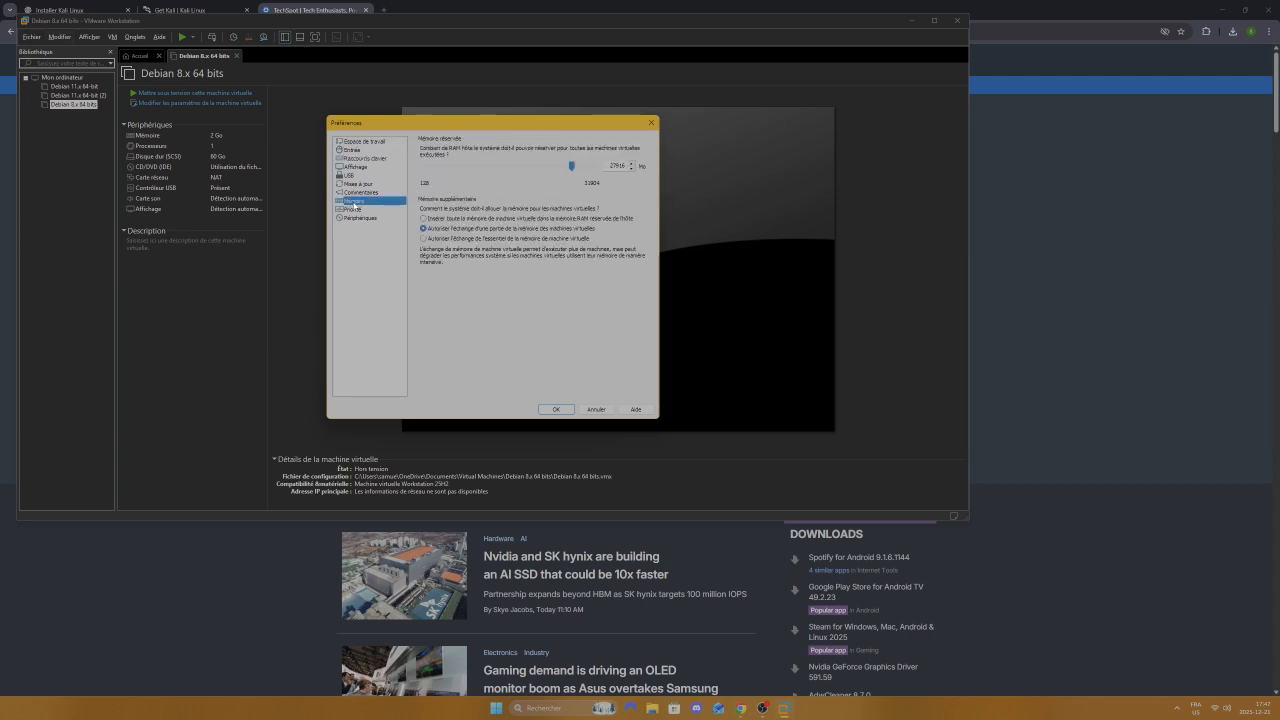
left_click(352, 209)
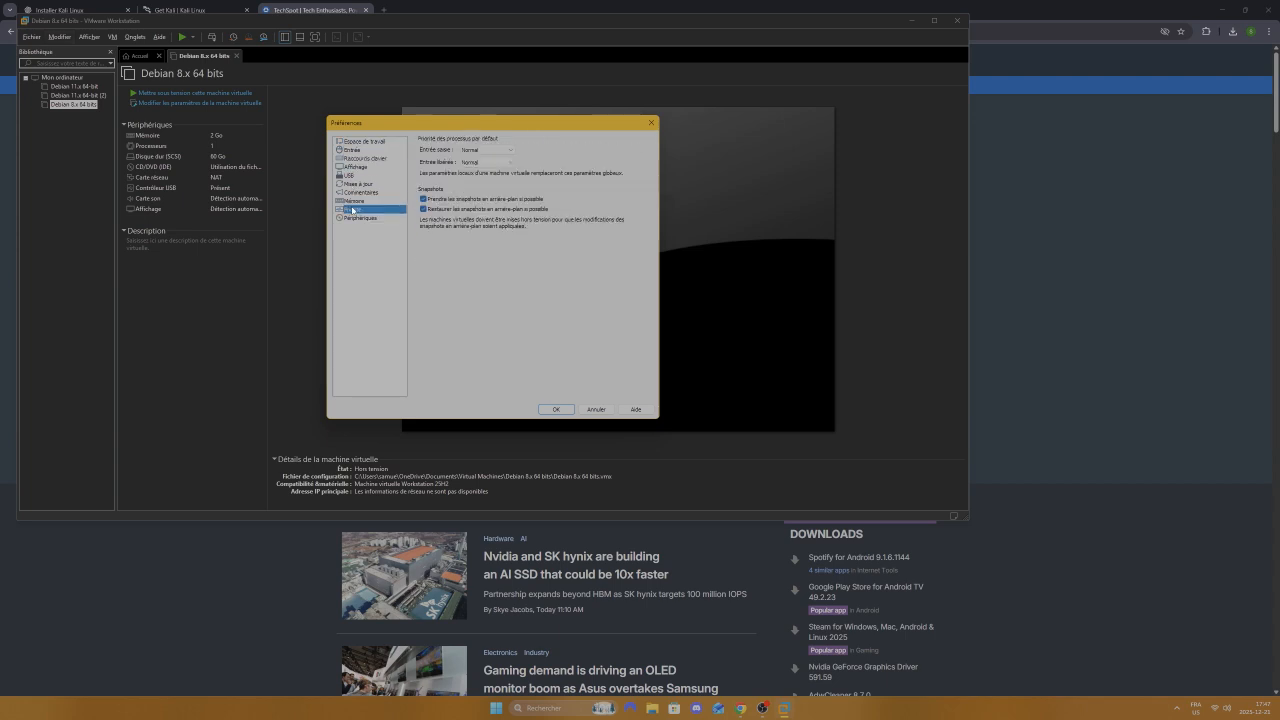
left_click(651, 122)
left_click(31, 37)
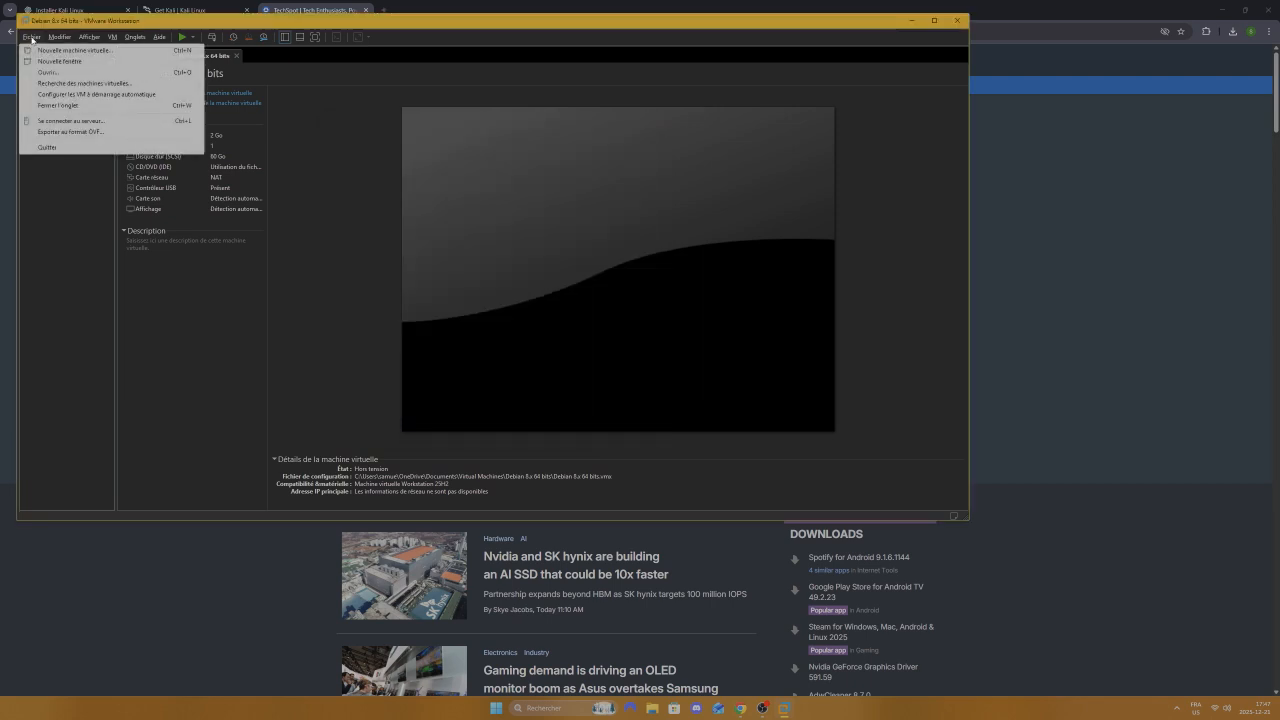
Step: In VM Settings, switch the Debian 8.x 64-bit VM's network adapter from NAT to Bridged
mouse_move(60, 38)
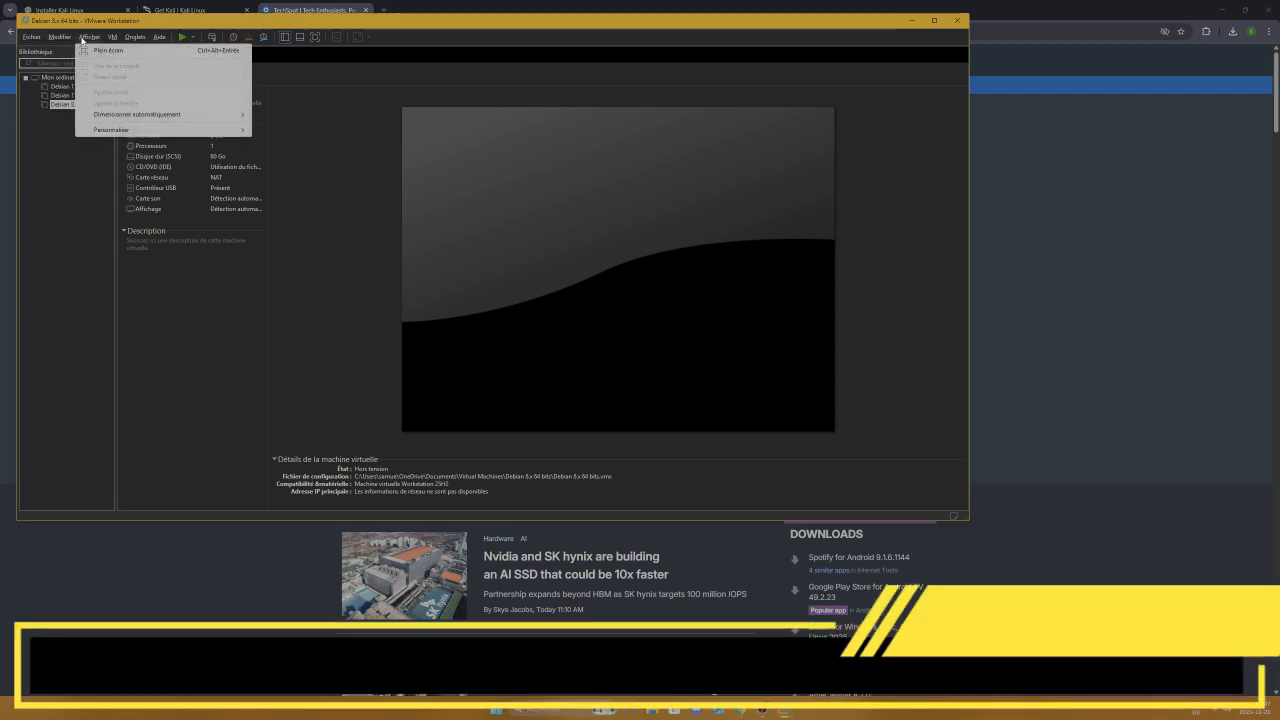
mouse_move(111, 37)
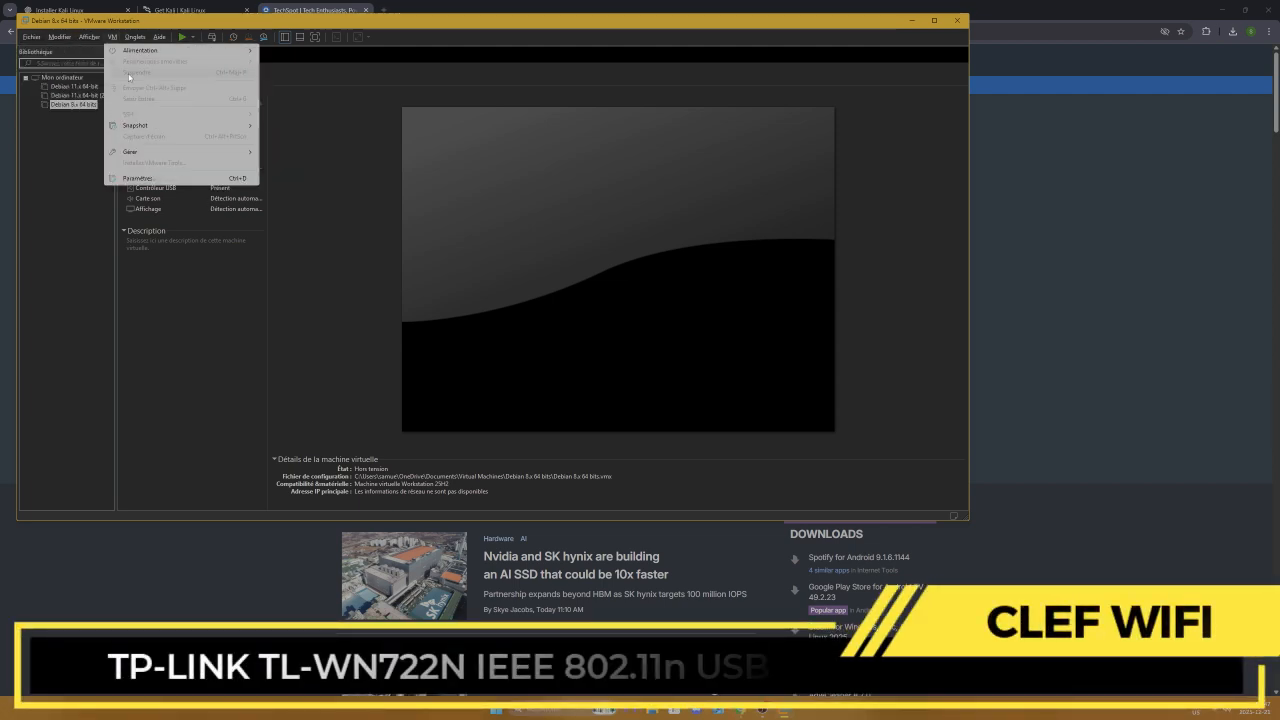
left_click(156, 178)
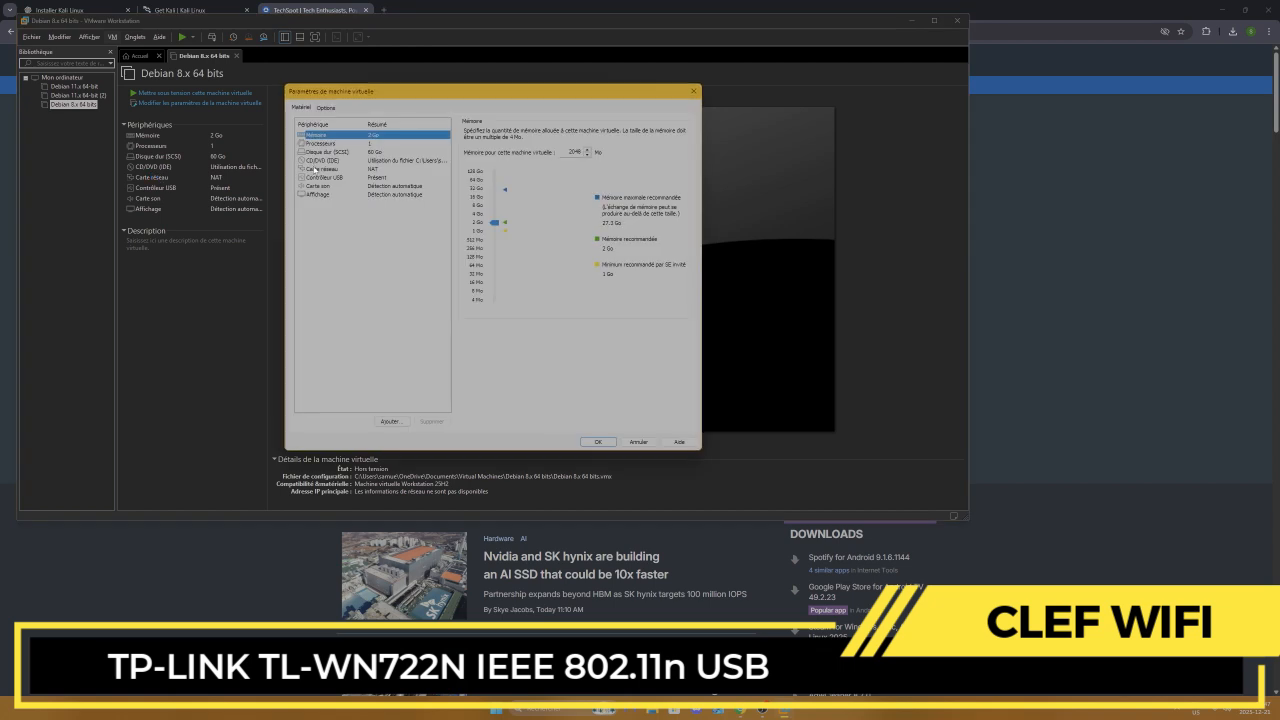
left_click(326, 170)
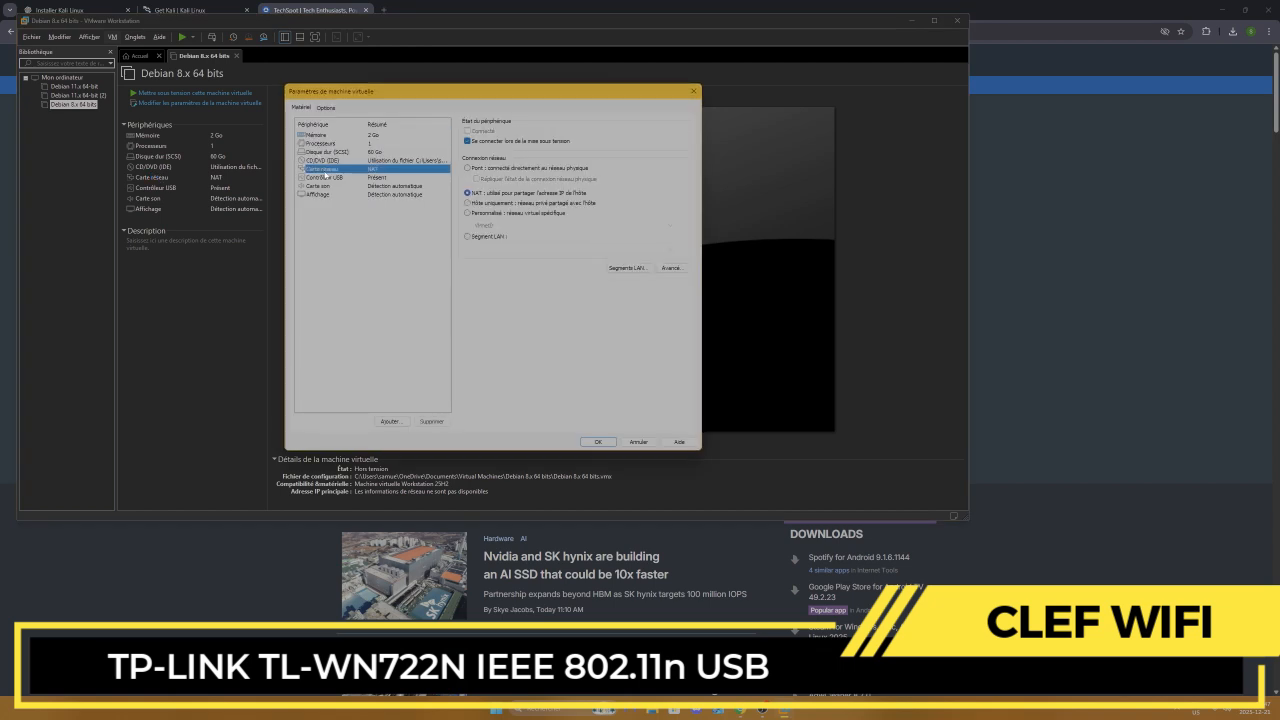
left_click(468, 169)
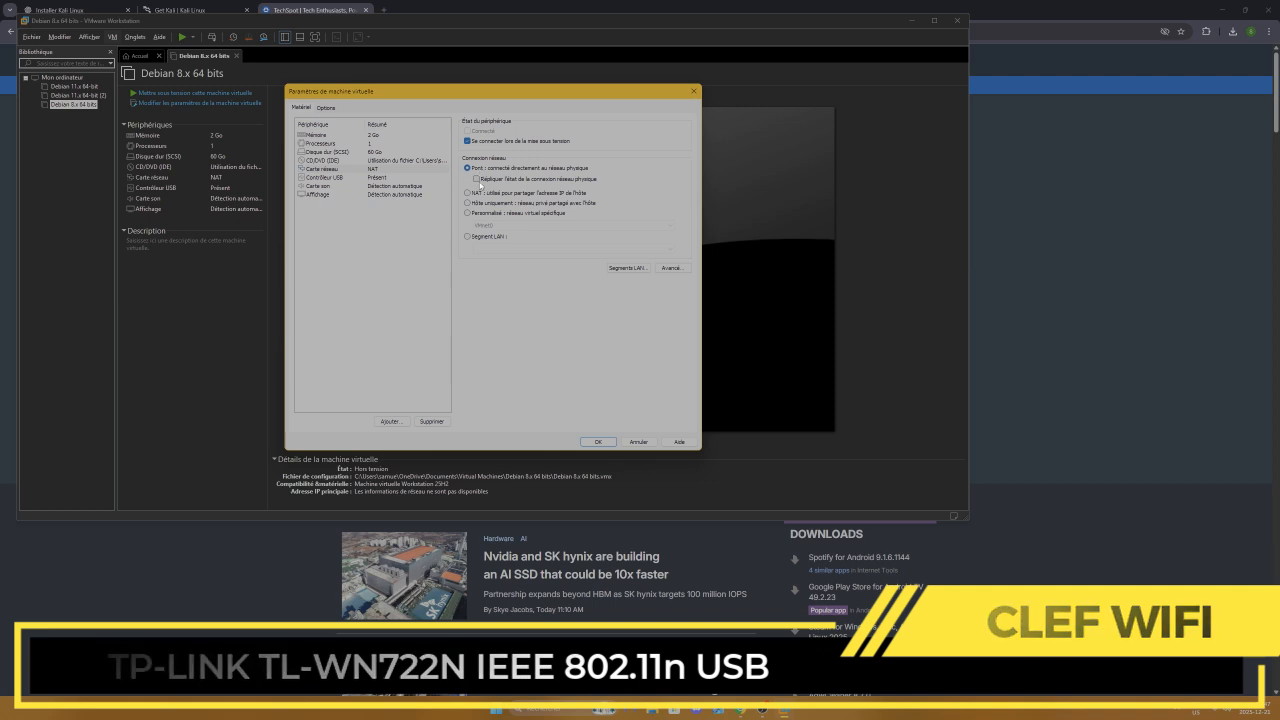
left_click(595, 441)
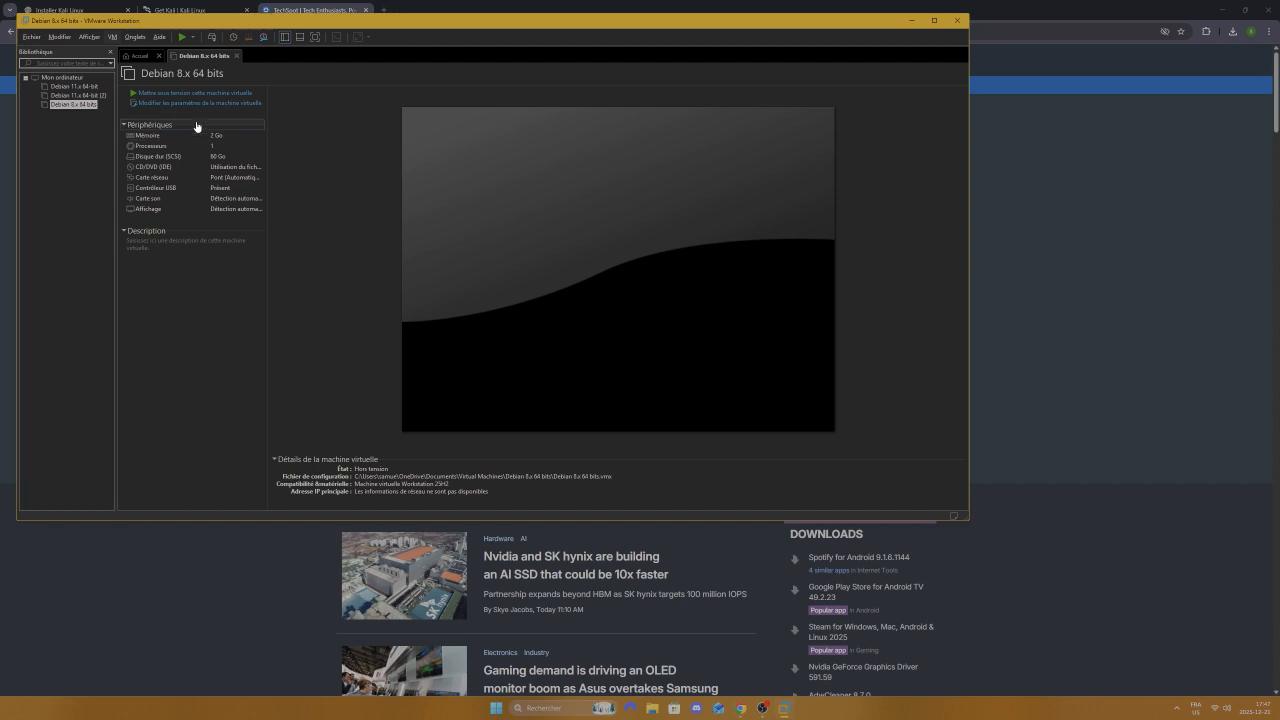
Step: Power on the VM and dismiss the side-channel mitigation and removable-devices notices
left_click(182, 37)
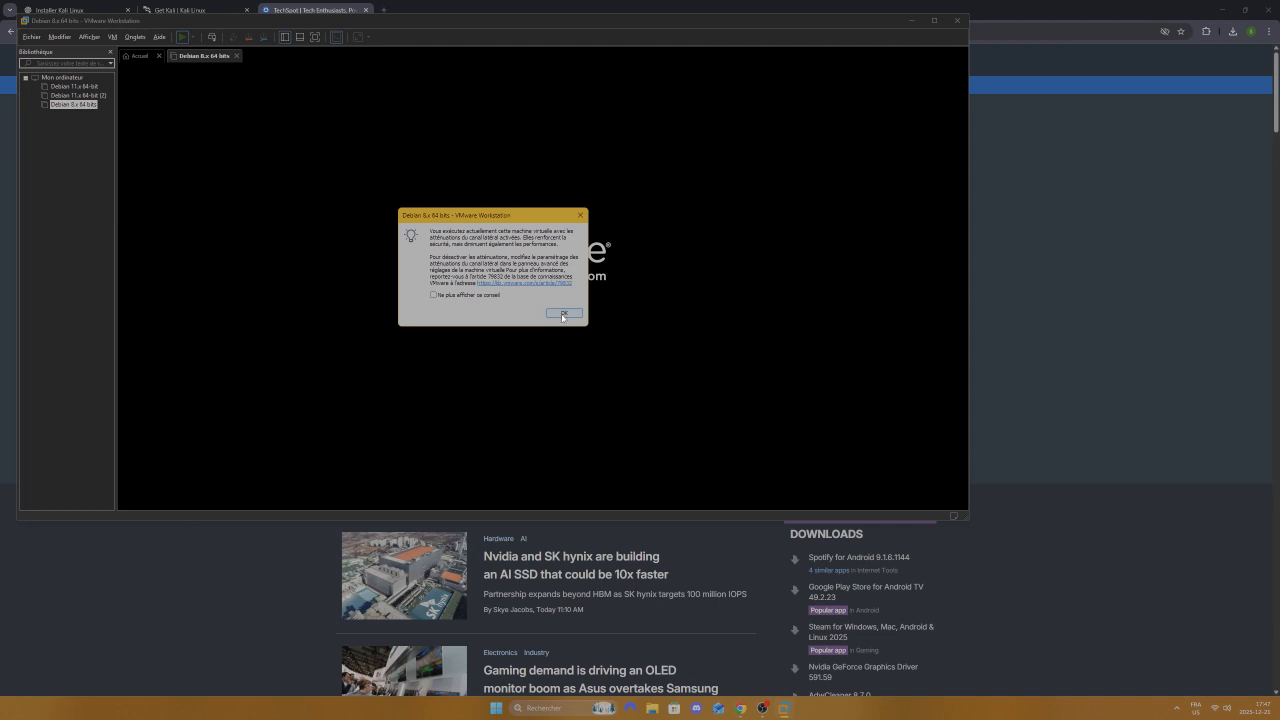
left_click(563, 314)
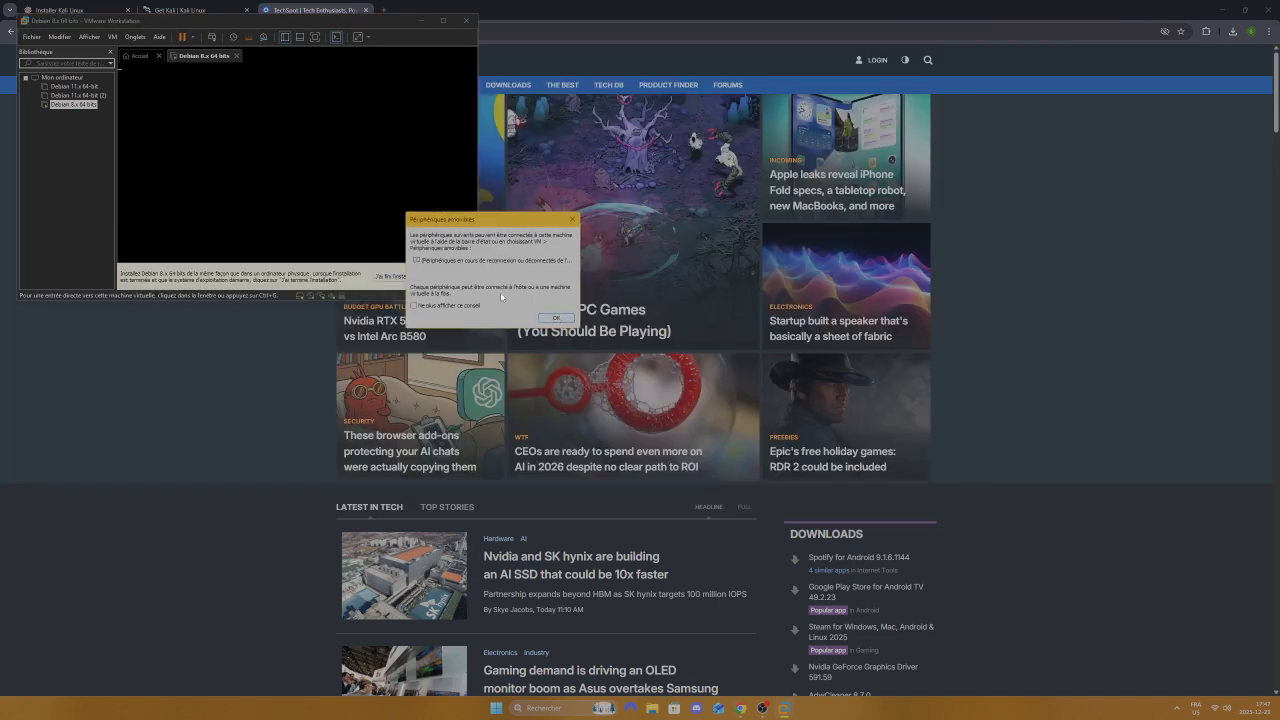
left_click(553, 318)
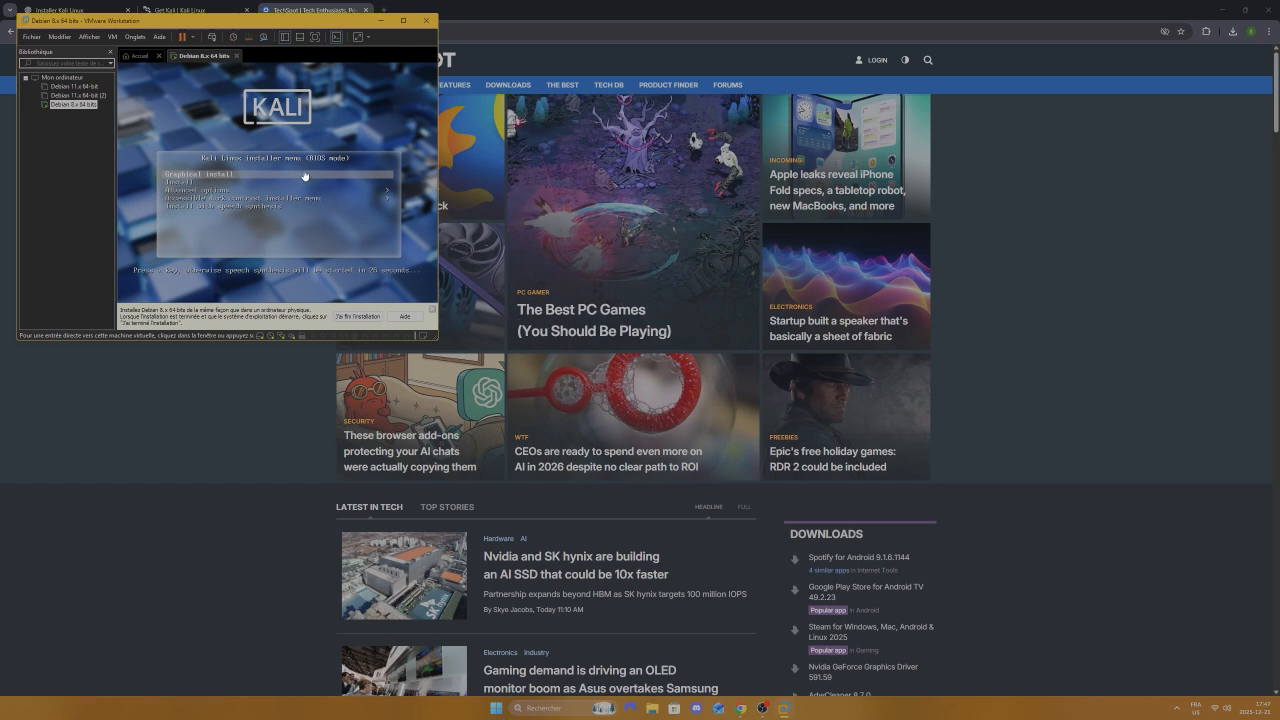
Step: Dismiss the installation hint bar, start Graphical install from the boot menu, and reposition the window
left_click(362, 318)
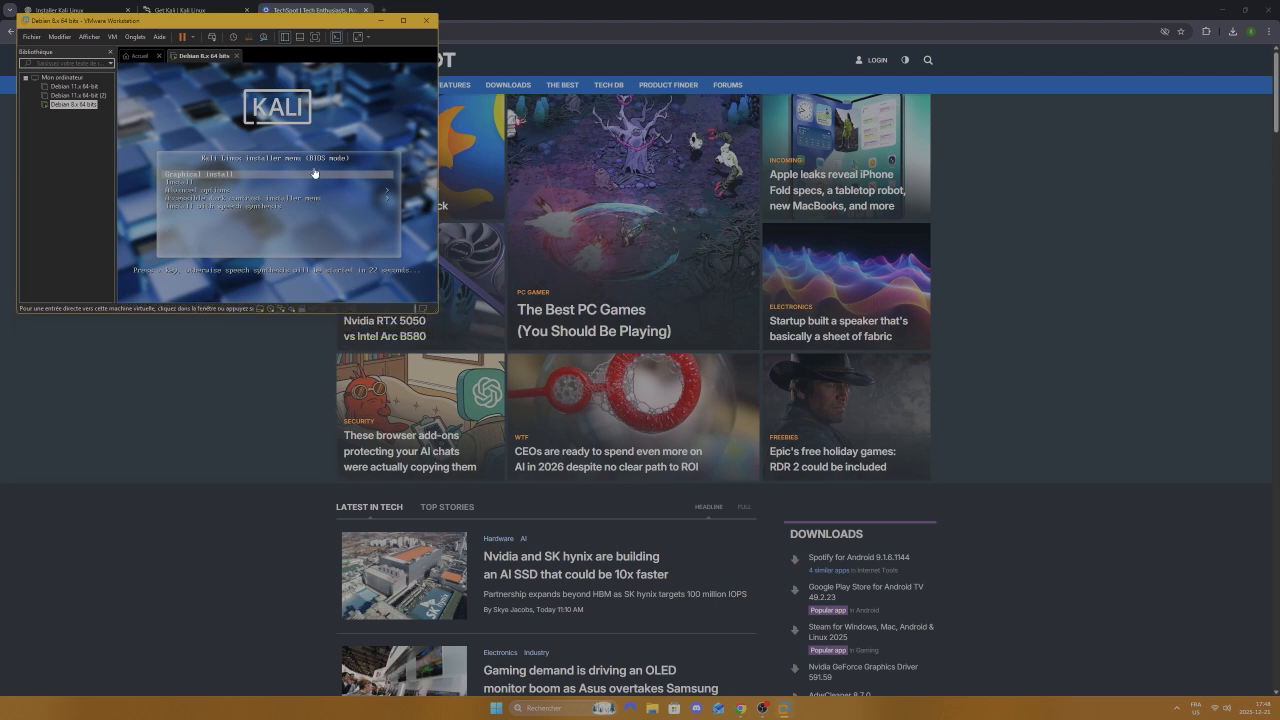
key("Down")
key("Up")
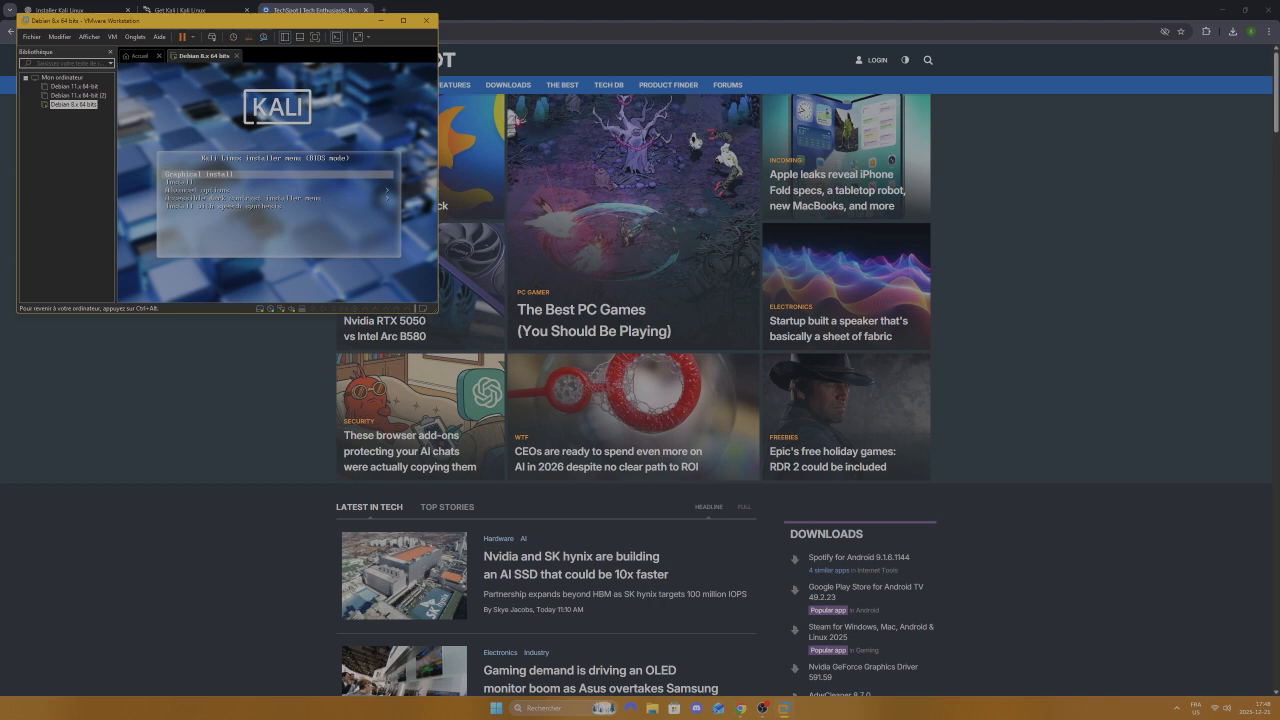
key("Return")
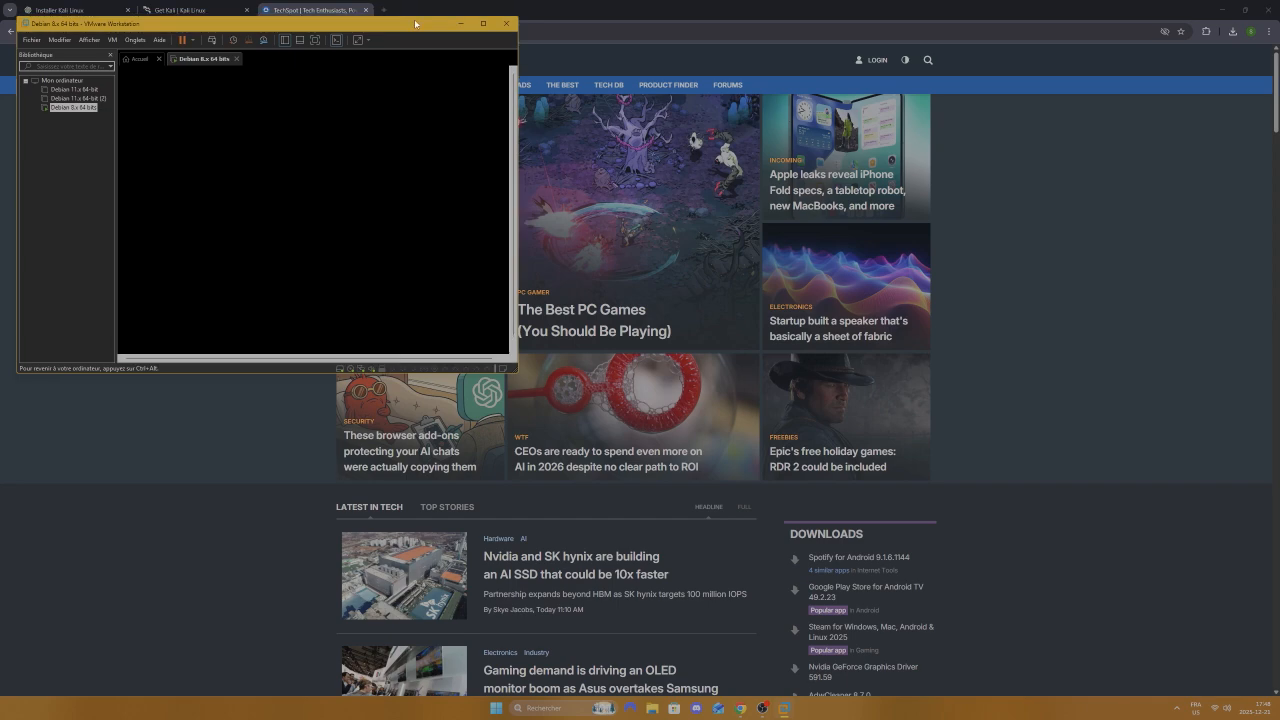
left_click_drag(439, 20, 718, 100)
Step: Maximize the VMware window and keep English, United States and the American English keyboard
double_click(718, 100)
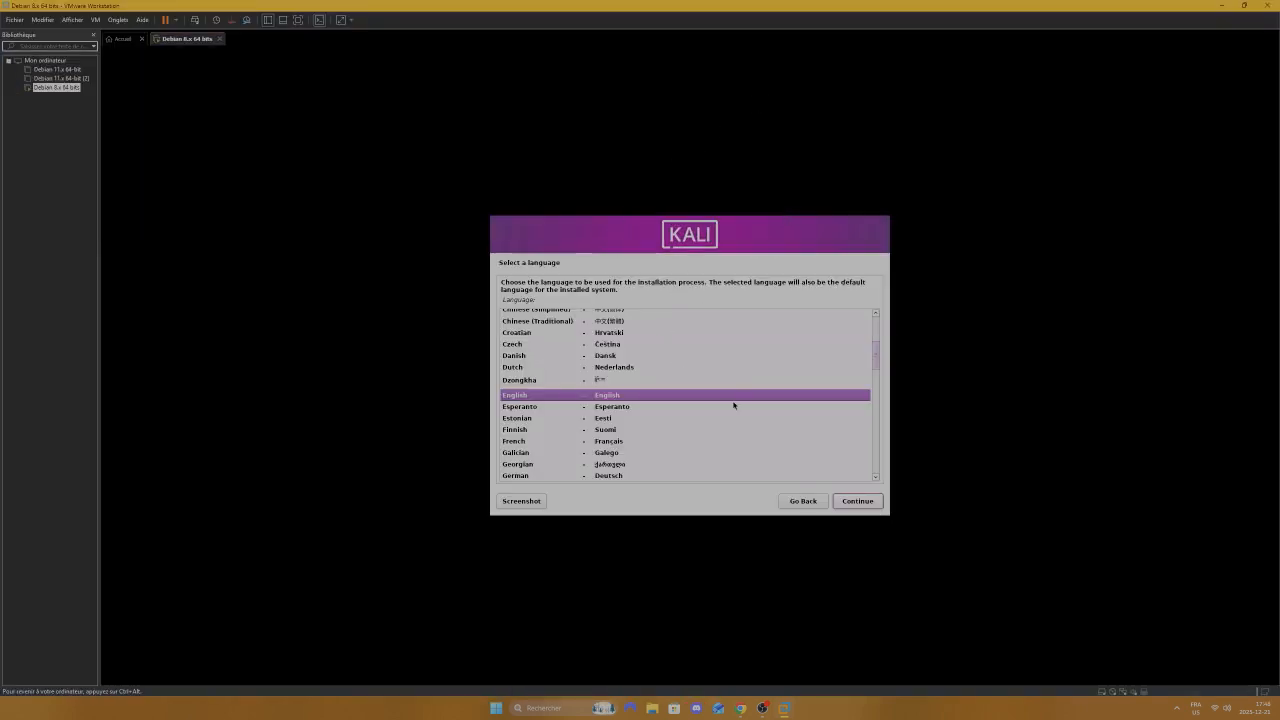
left_click(857, 501)
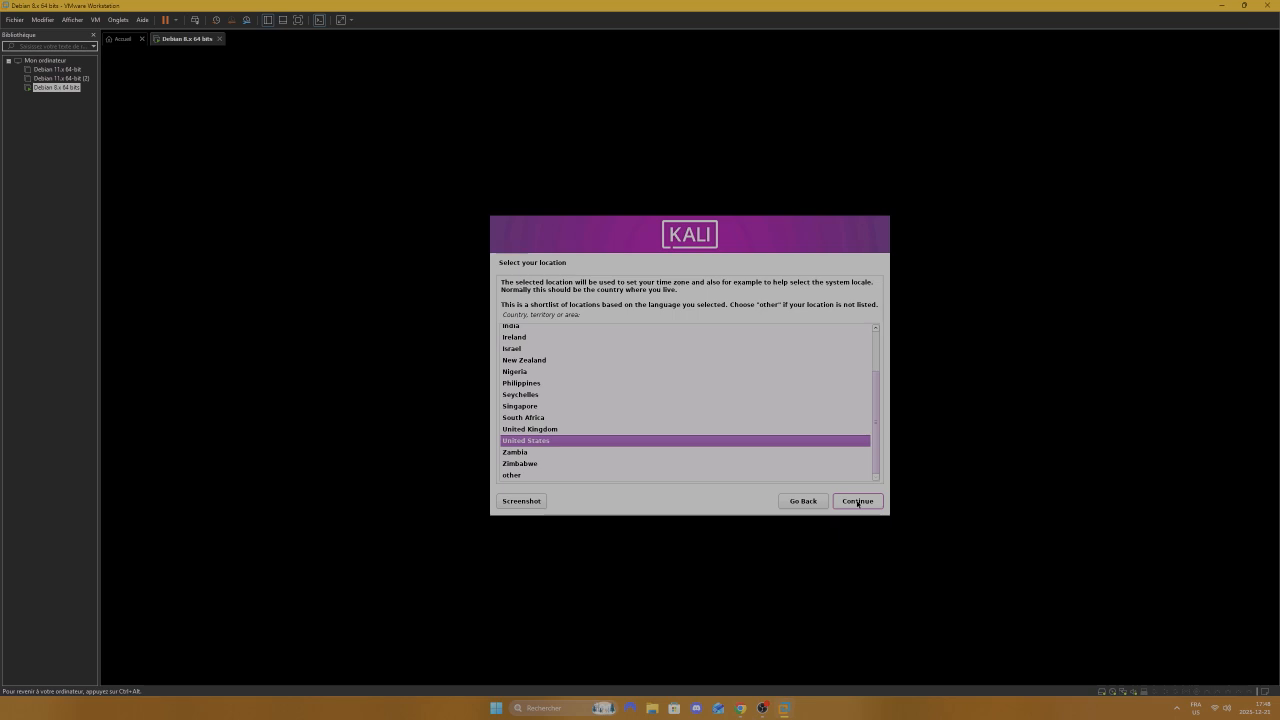
left_click(857, 501)
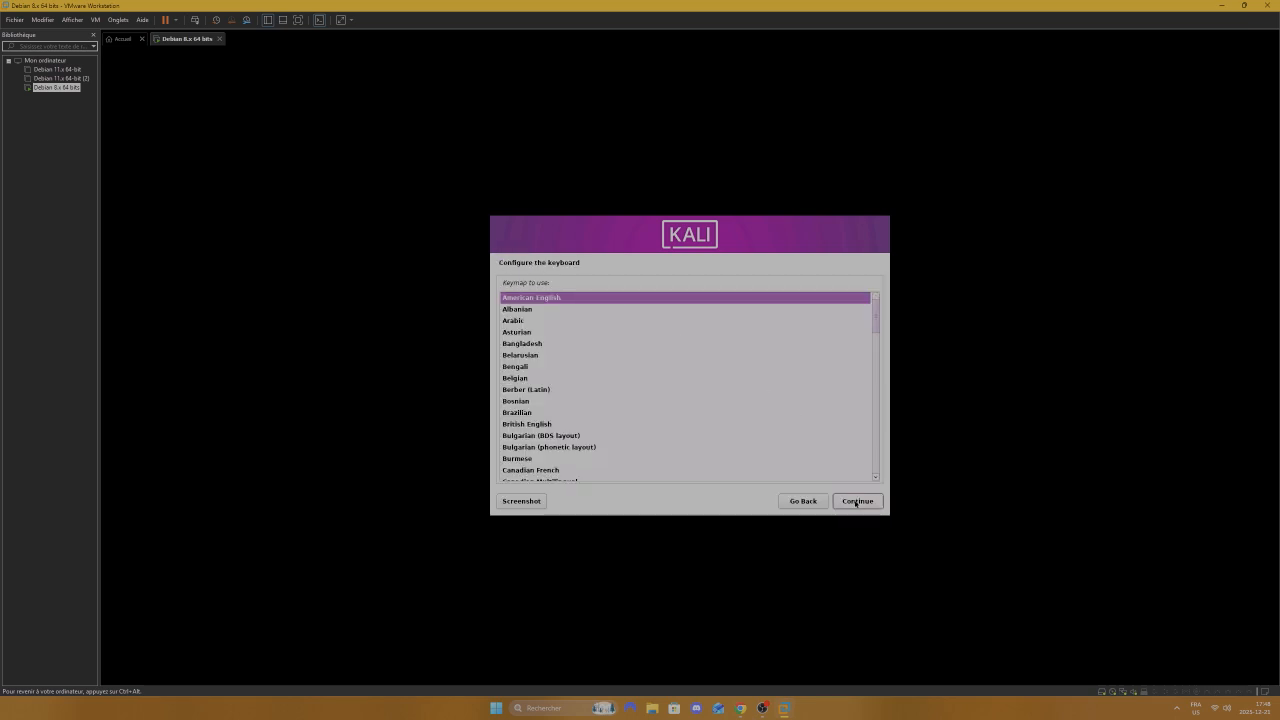
left_click(856, 501)
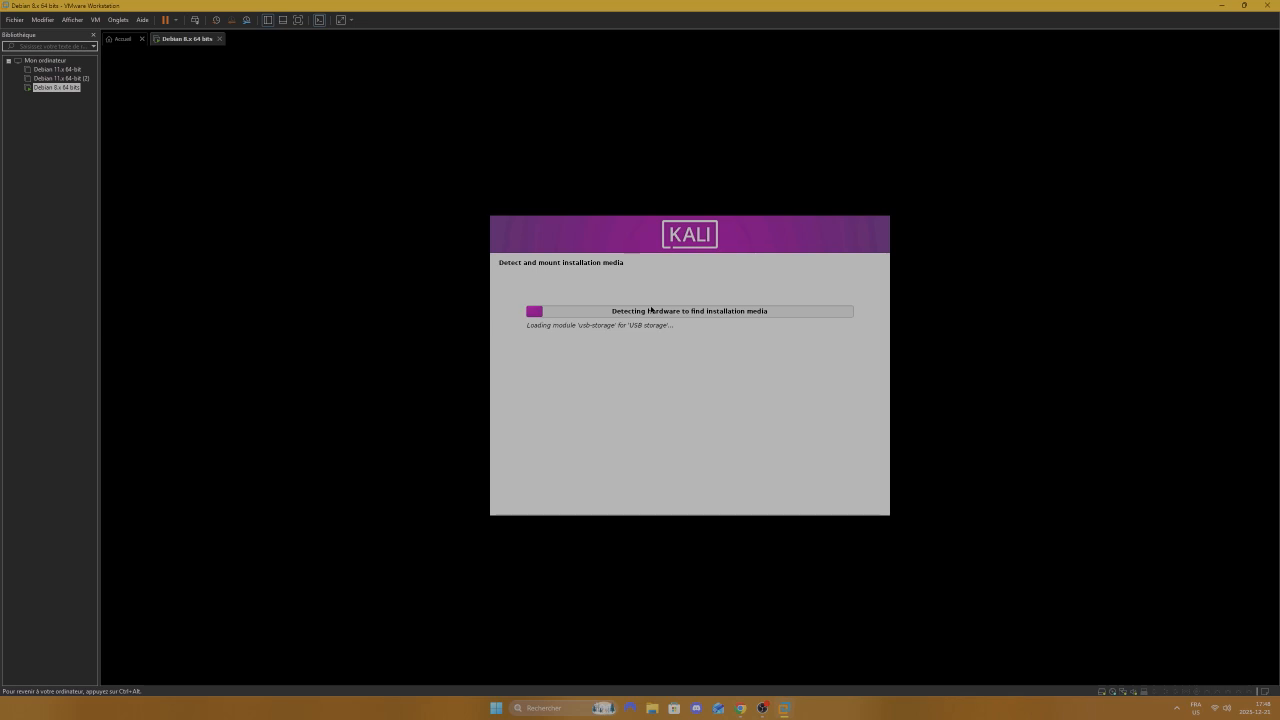
key("ctrl+alt")
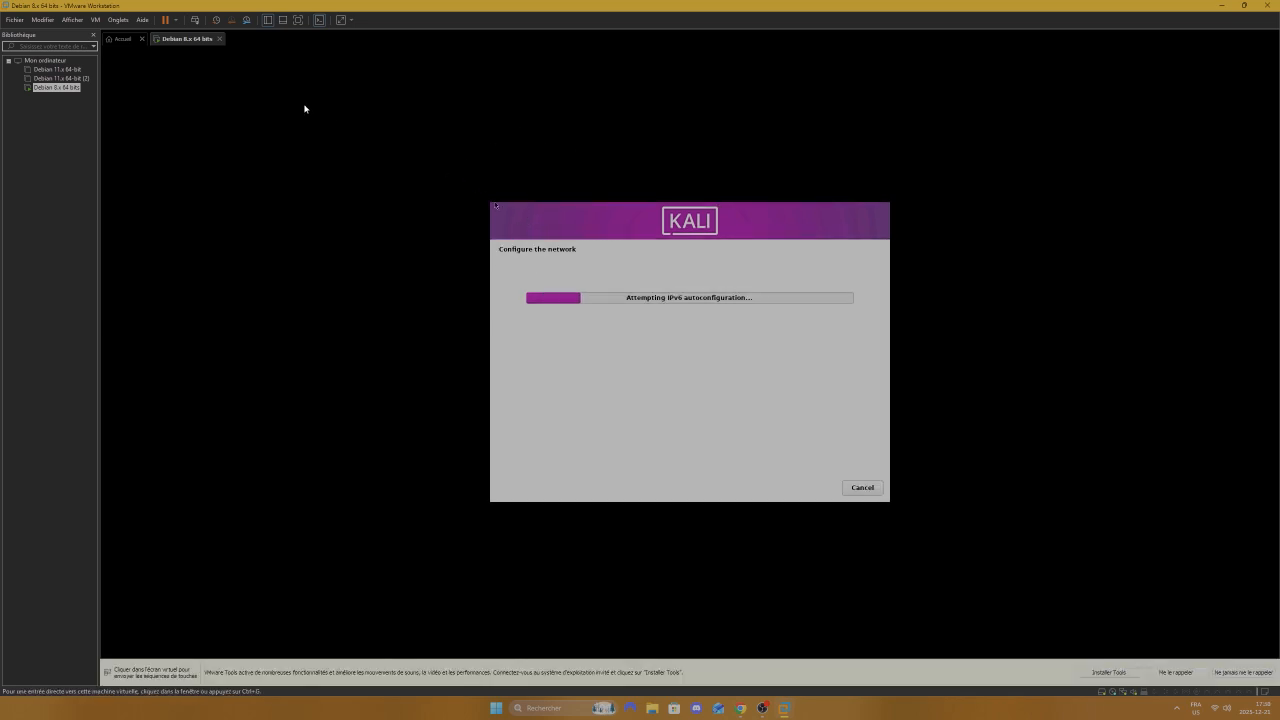
Step: Open Edit > Preferences and close it without making changes
left_click(72, 20)
mouse_move(46, 20)
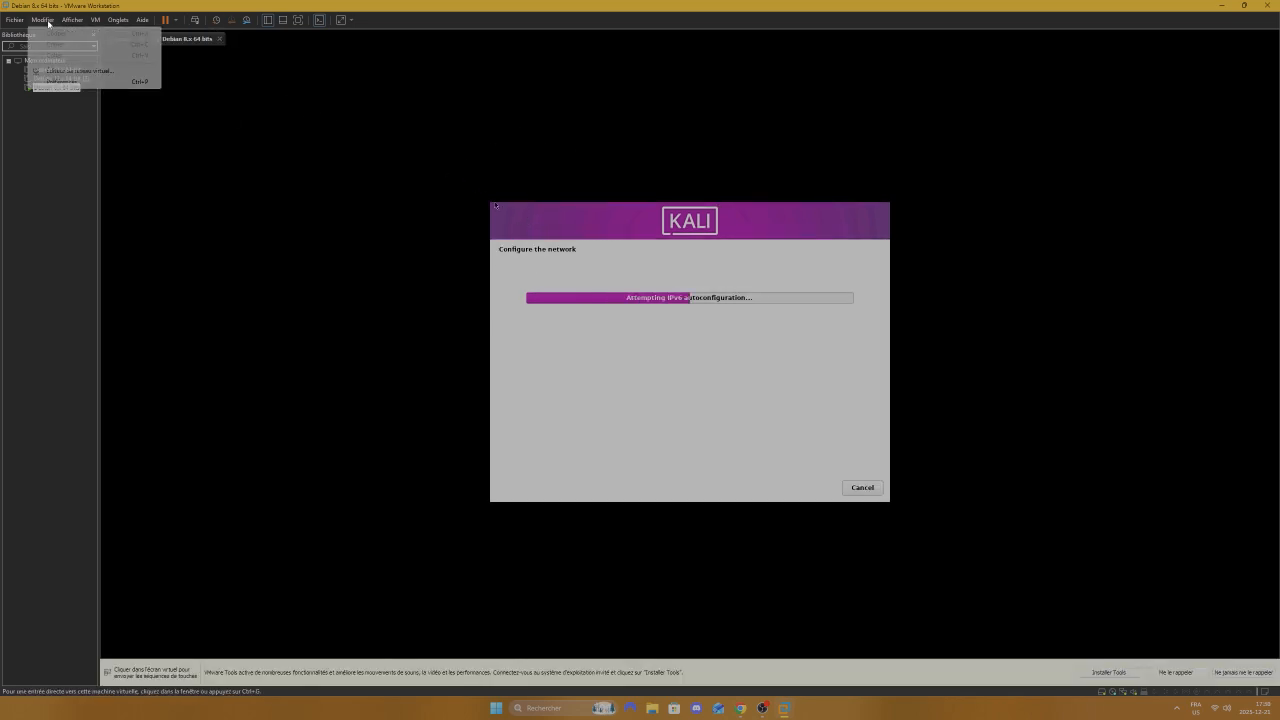
left_click(64, 82)
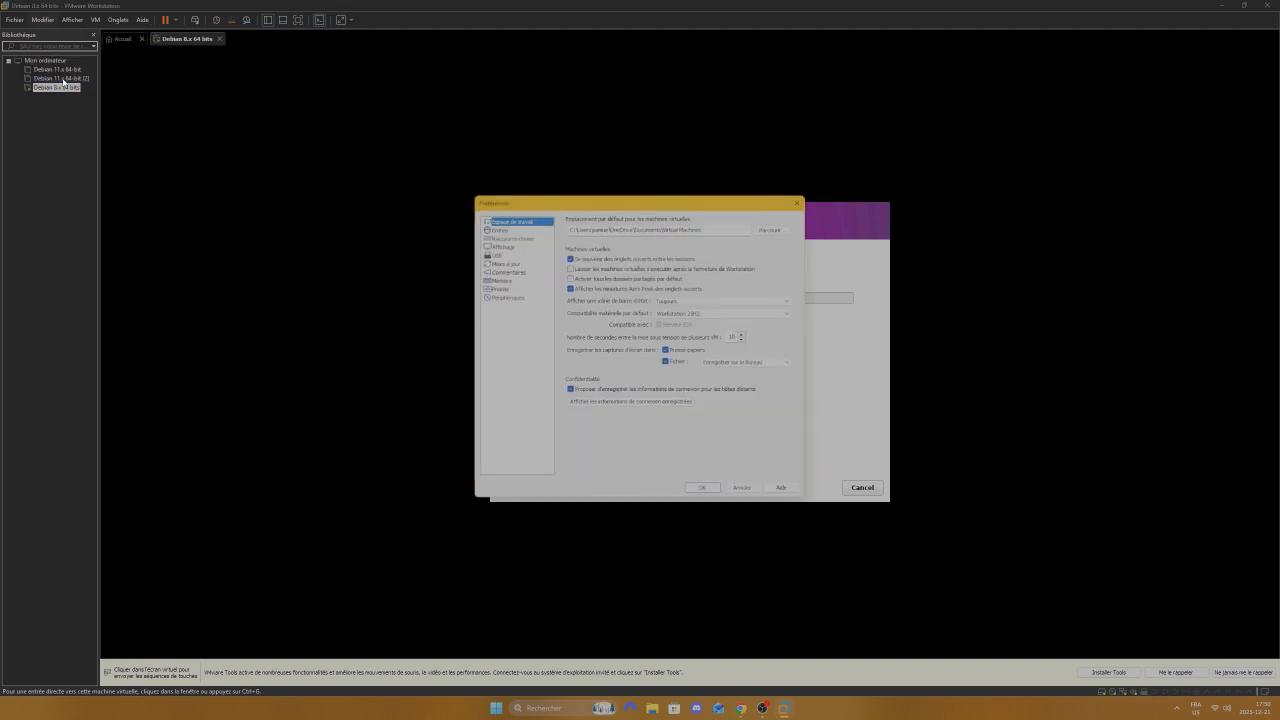
left_click(797, 203)
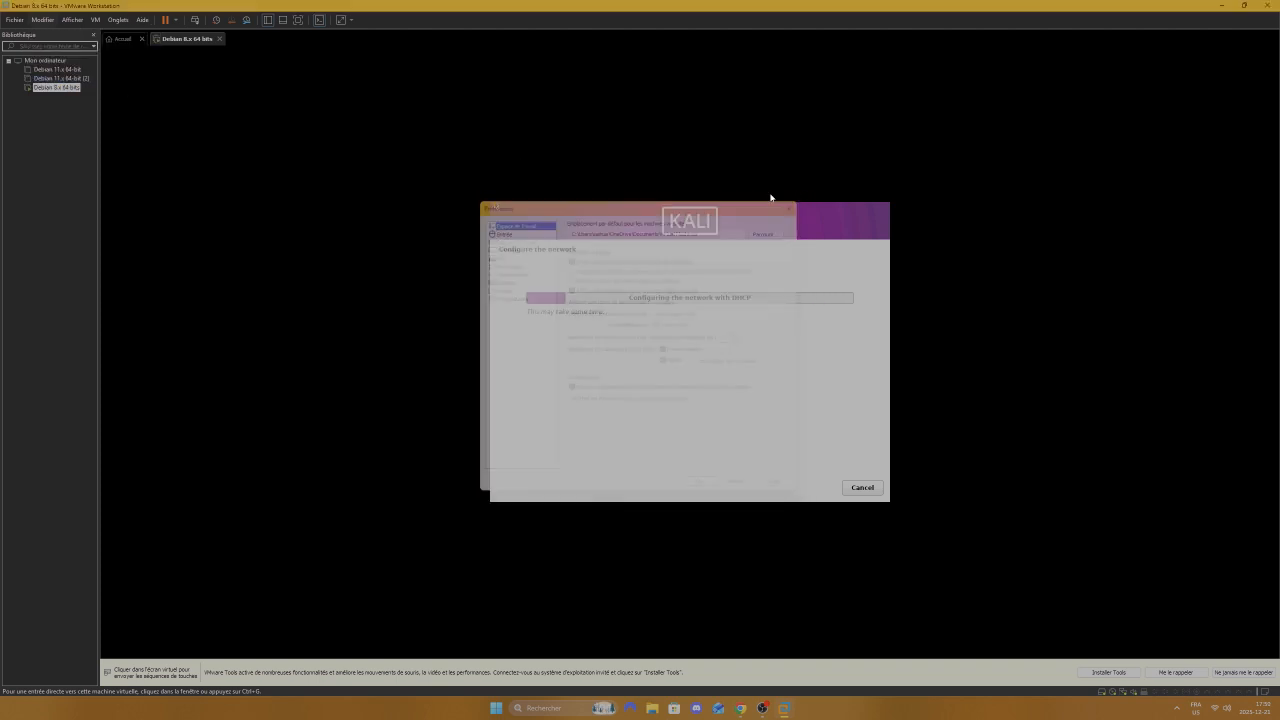
Step: Switch the running VM's network adapter back to NAT in VM Settings
left_click(95, 20)
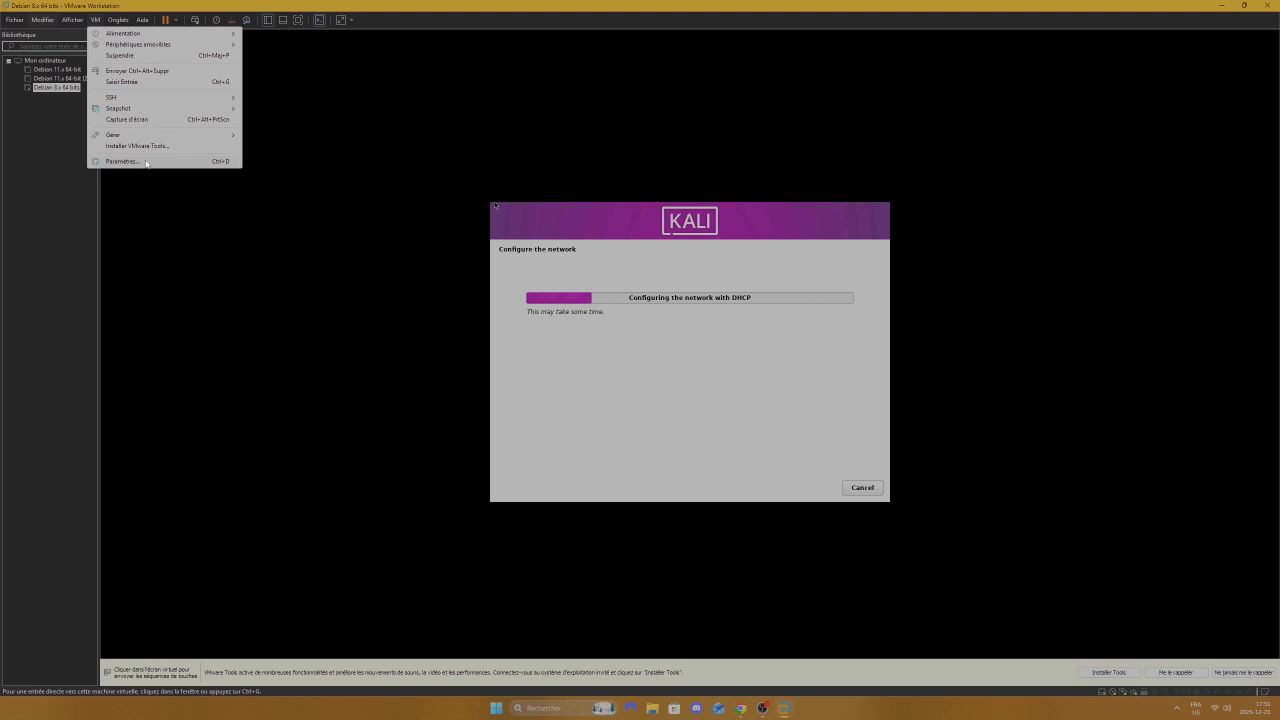
left_click(148, 161)
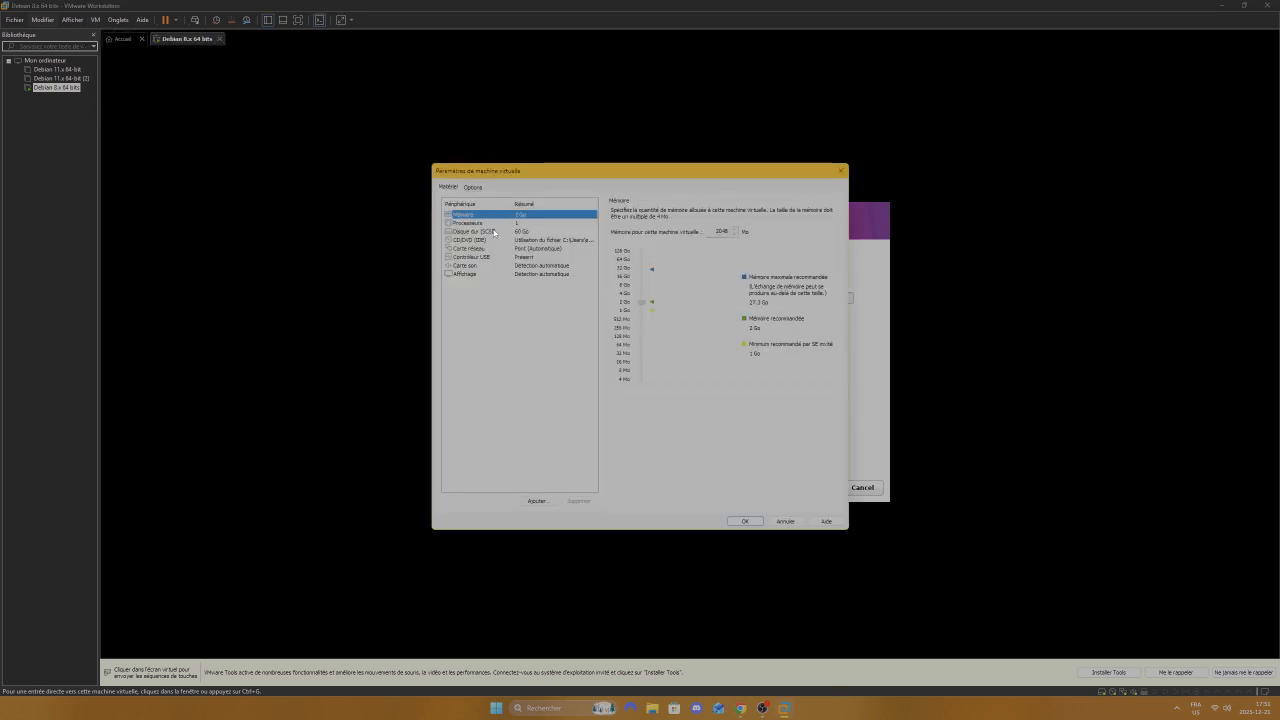
left_click(468, 249)
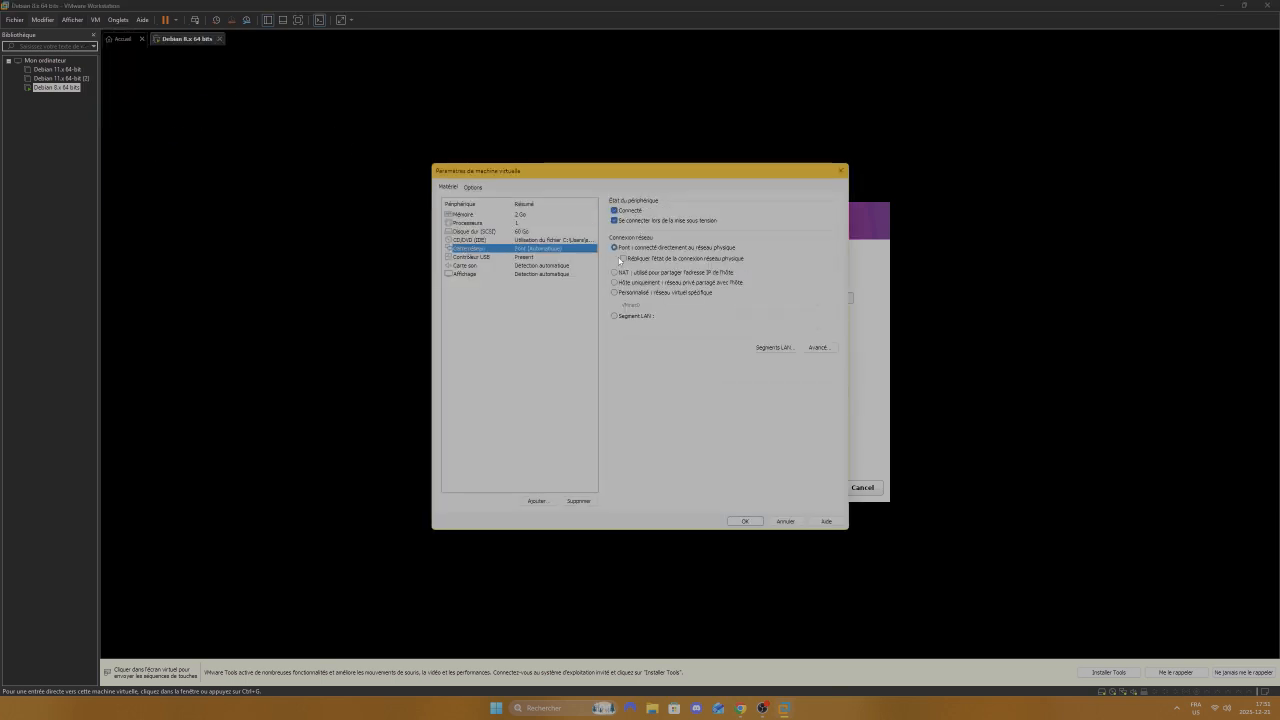
left_click(616, 272)
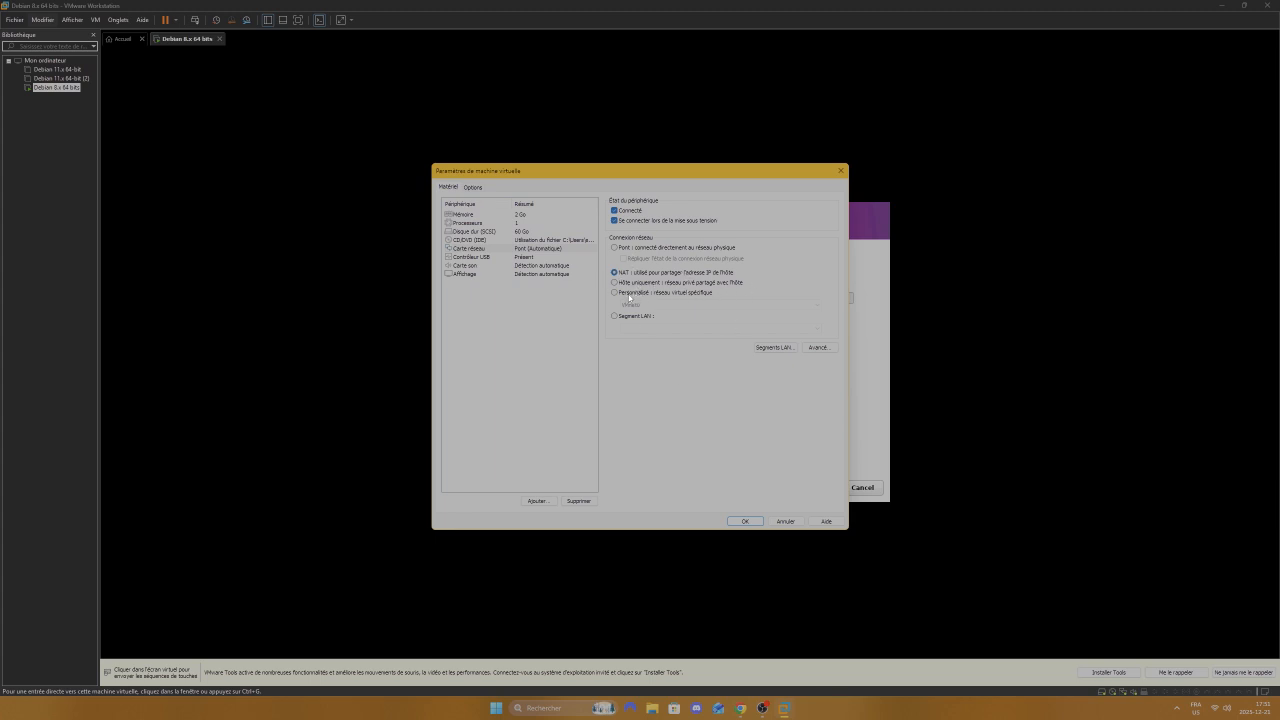
left_click(757, 521)
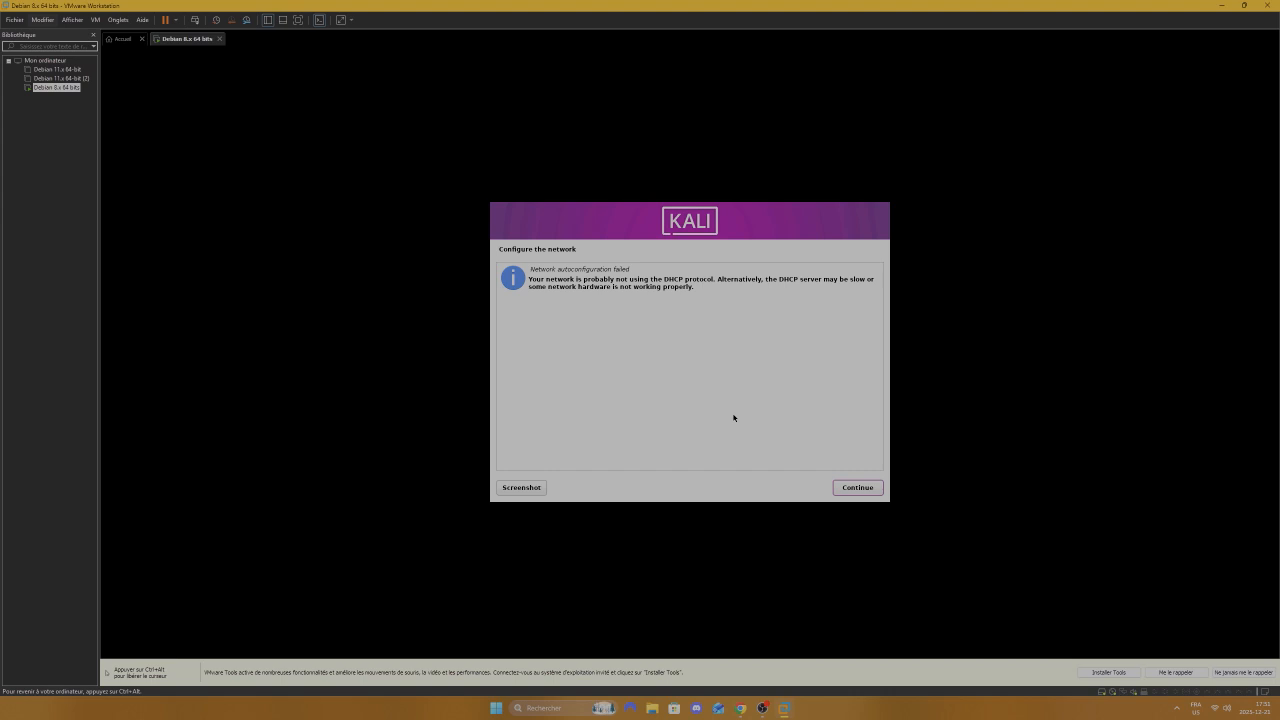
Step: Retry network autoconfiguration, then accept the default hostname and domain name
left_click(880, 489)
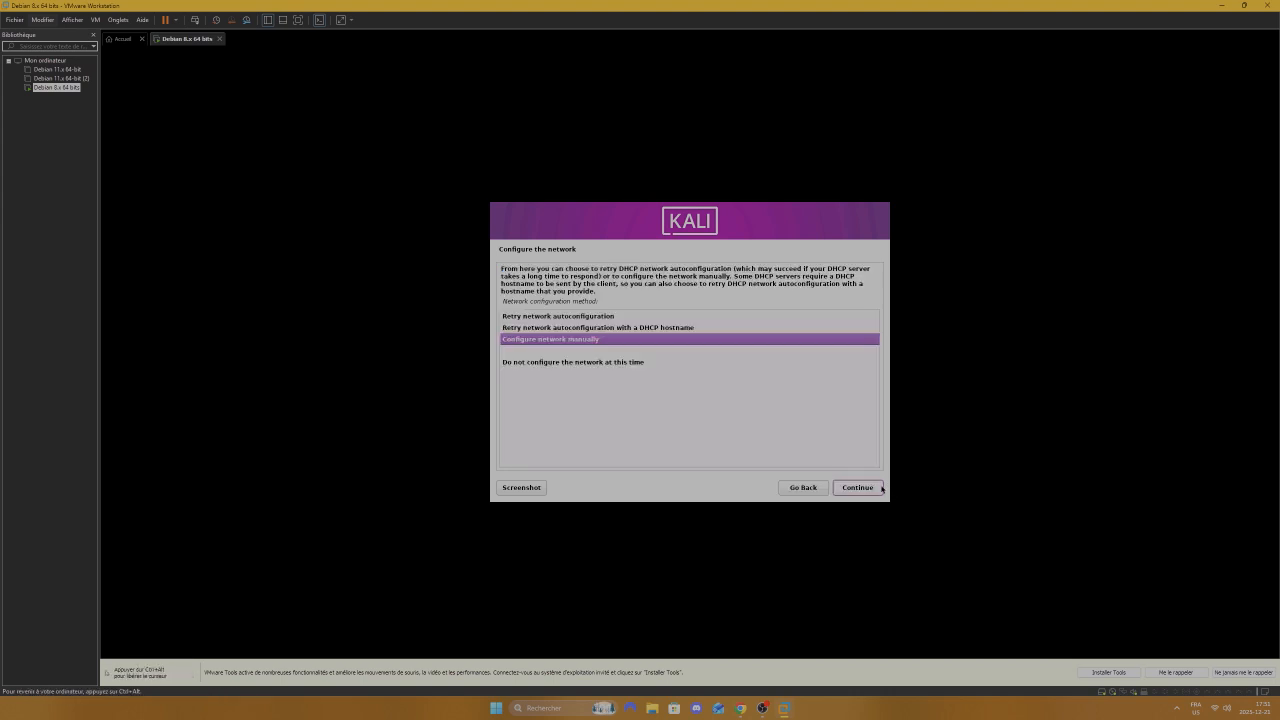
double_click(571, 318)
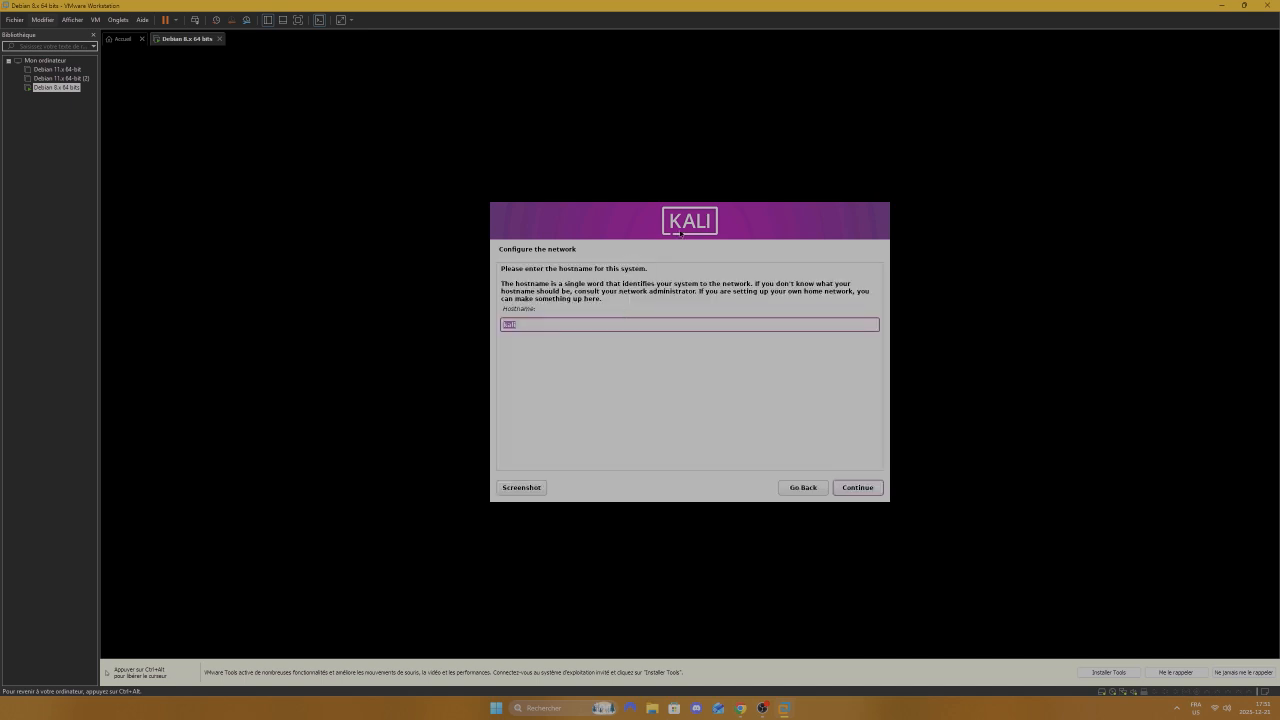
left_click(860, 492)
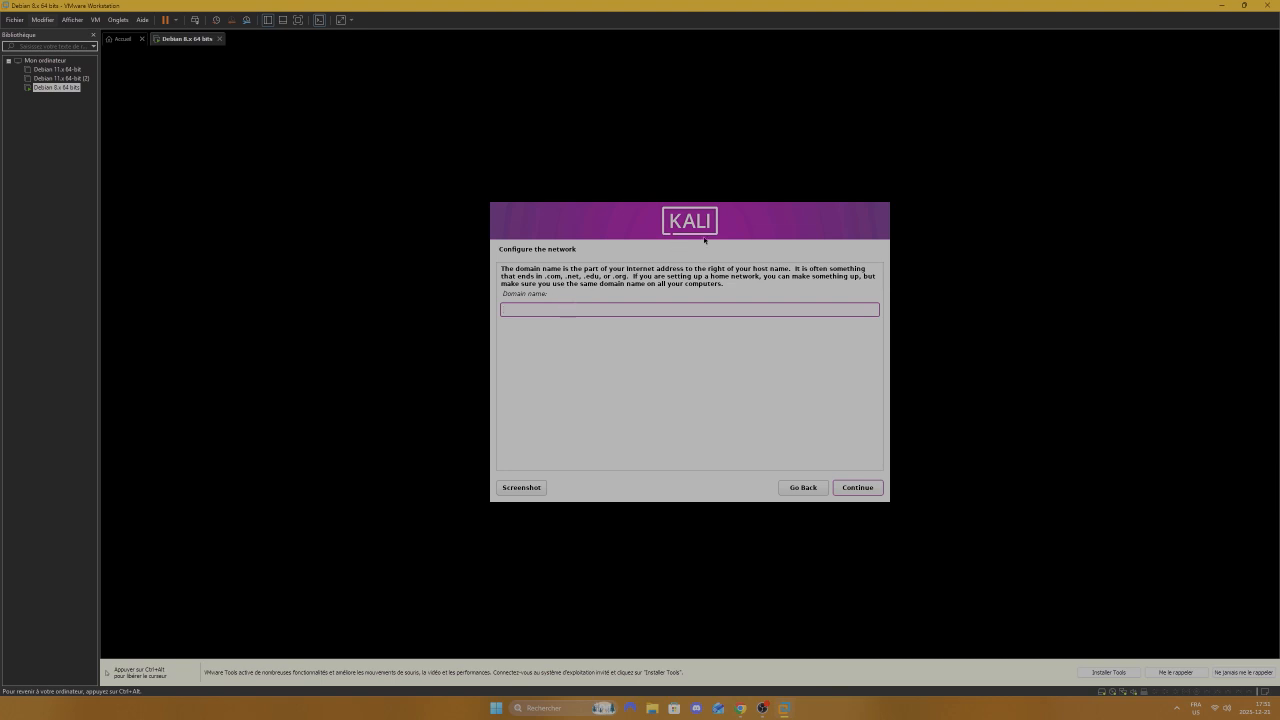
key("ctrl+alt")
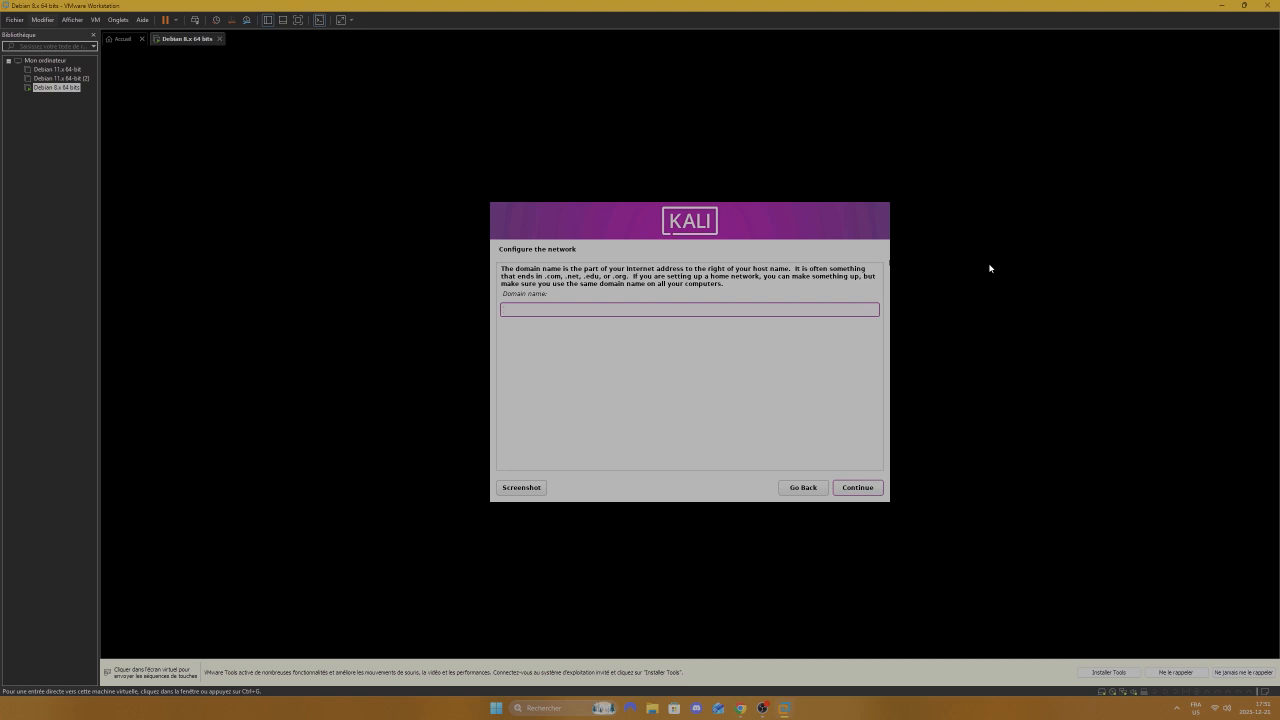
left_click(1208, 231)
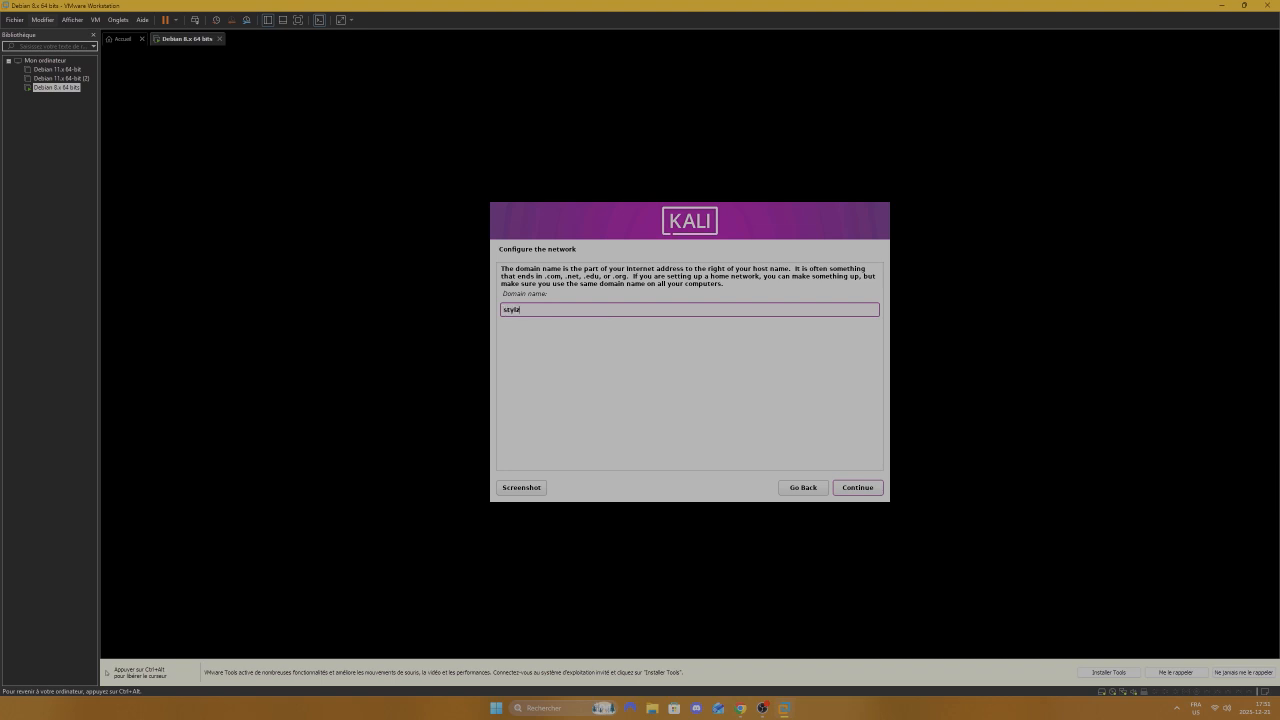
key("Return")
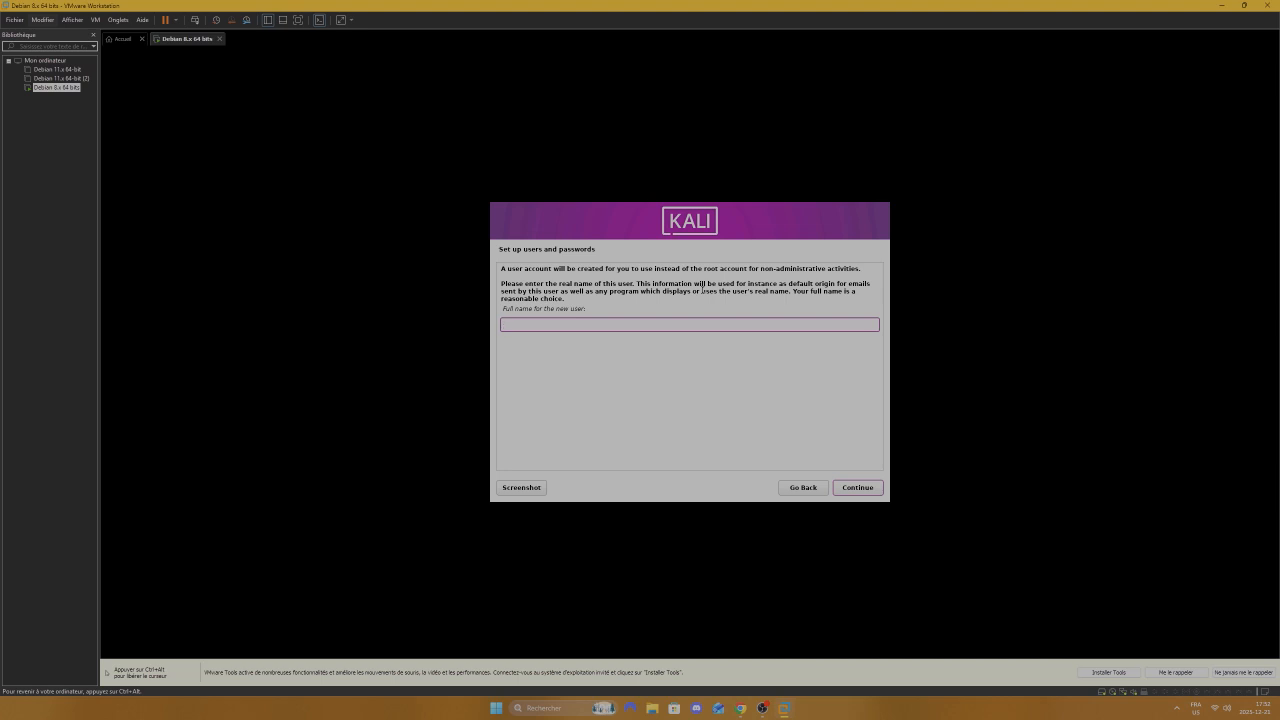
Step: Enter the new user's full name and accept the default username
type("kali")
key("Return")
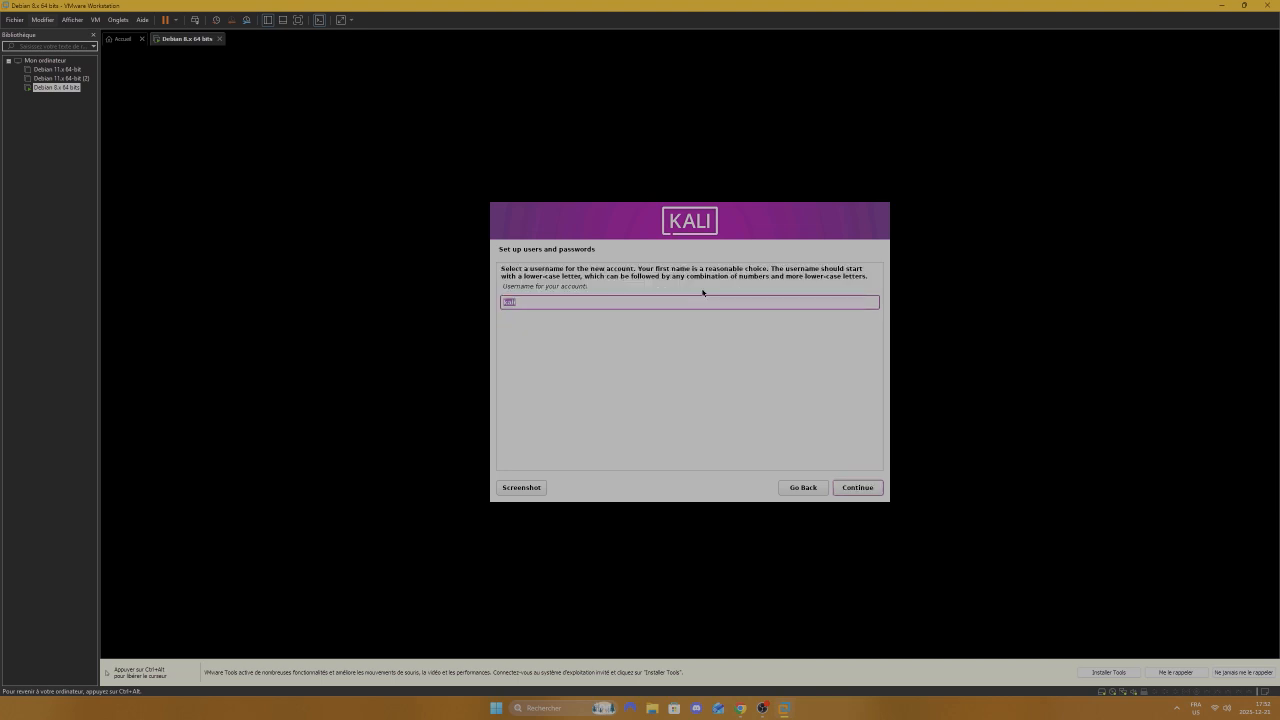
left_click(860, 490)
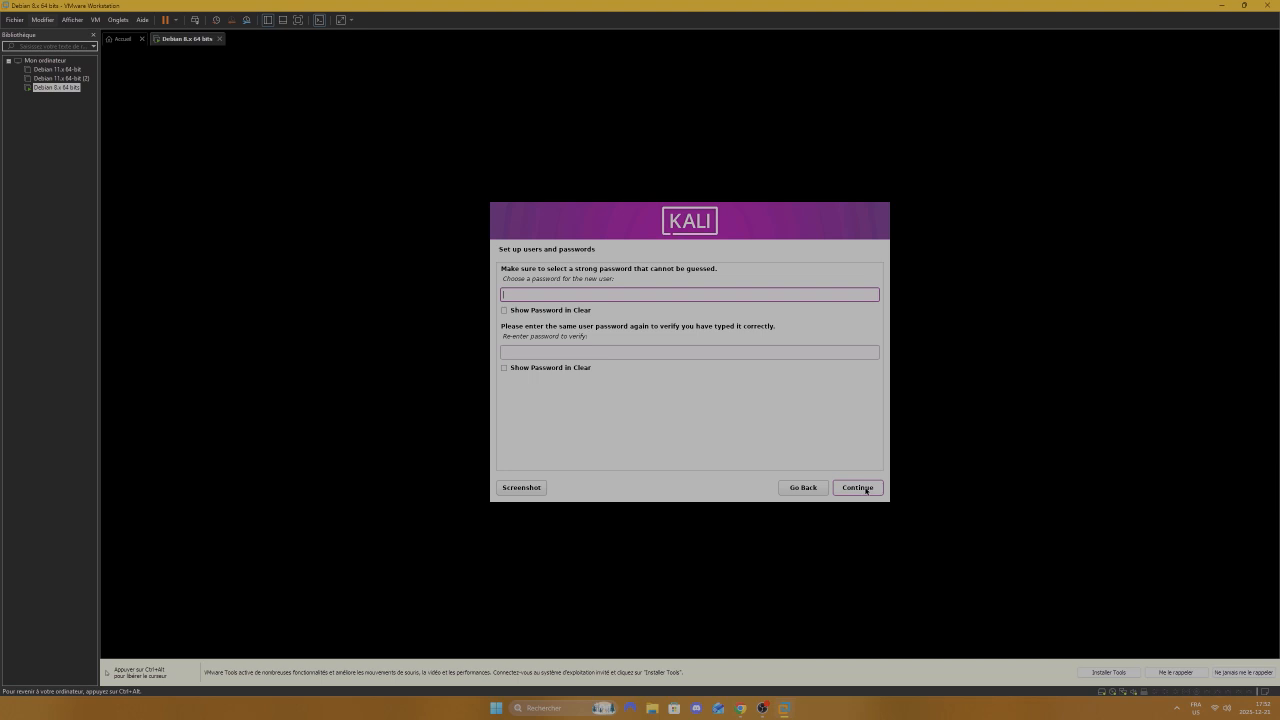
Step: Type and confirm the user's password, then accept the Eastern time zone
type("kalilinux")
key("Tab")
key("Tab")
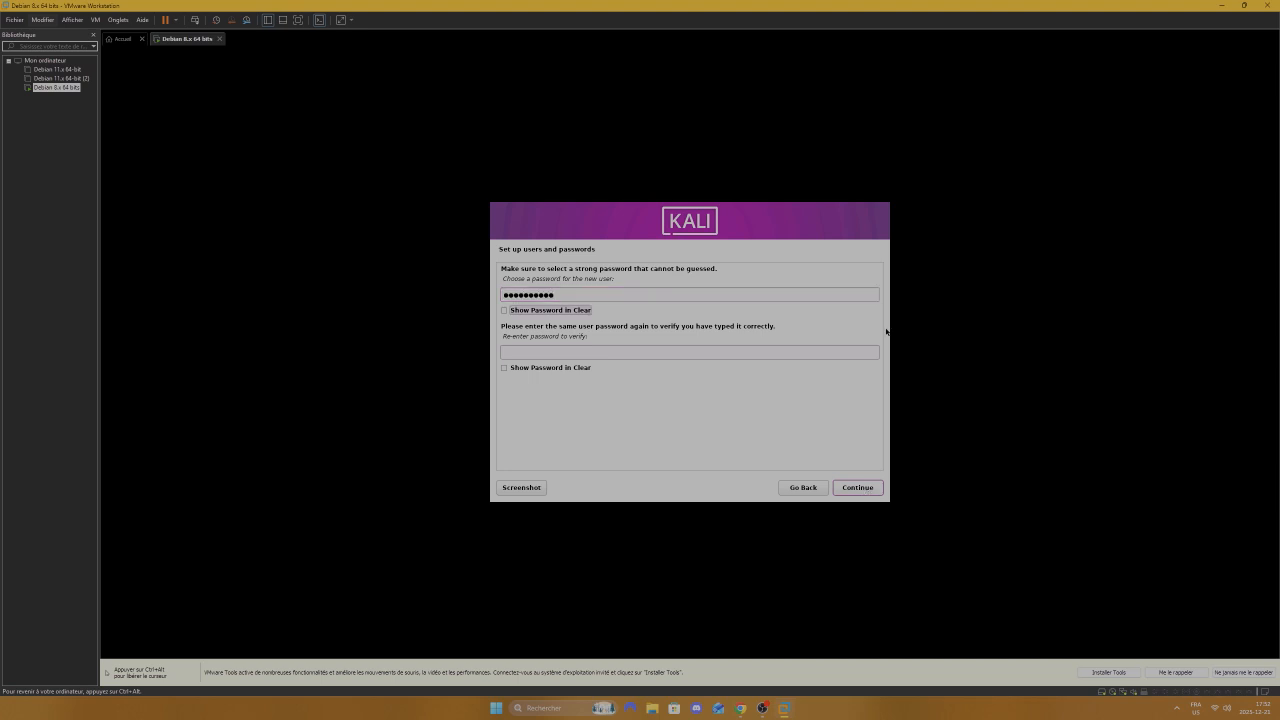
type("•••••••")
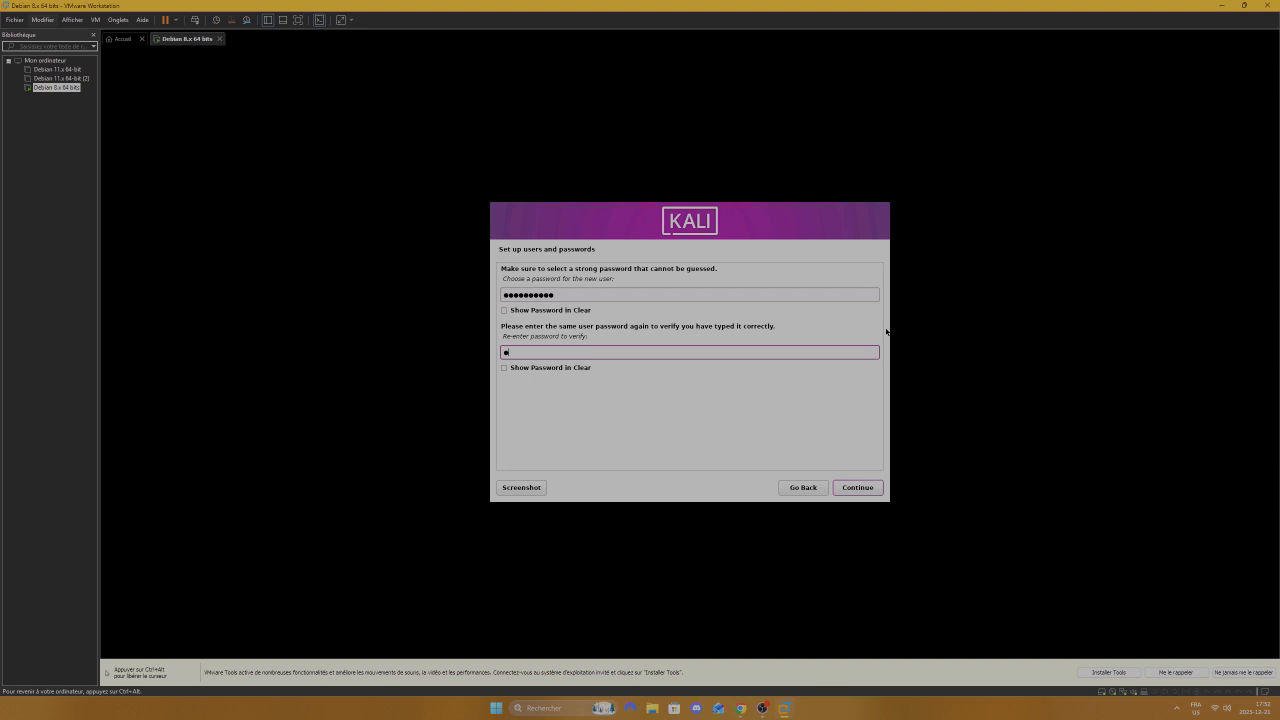
type("•••")
left_click(866, 486)
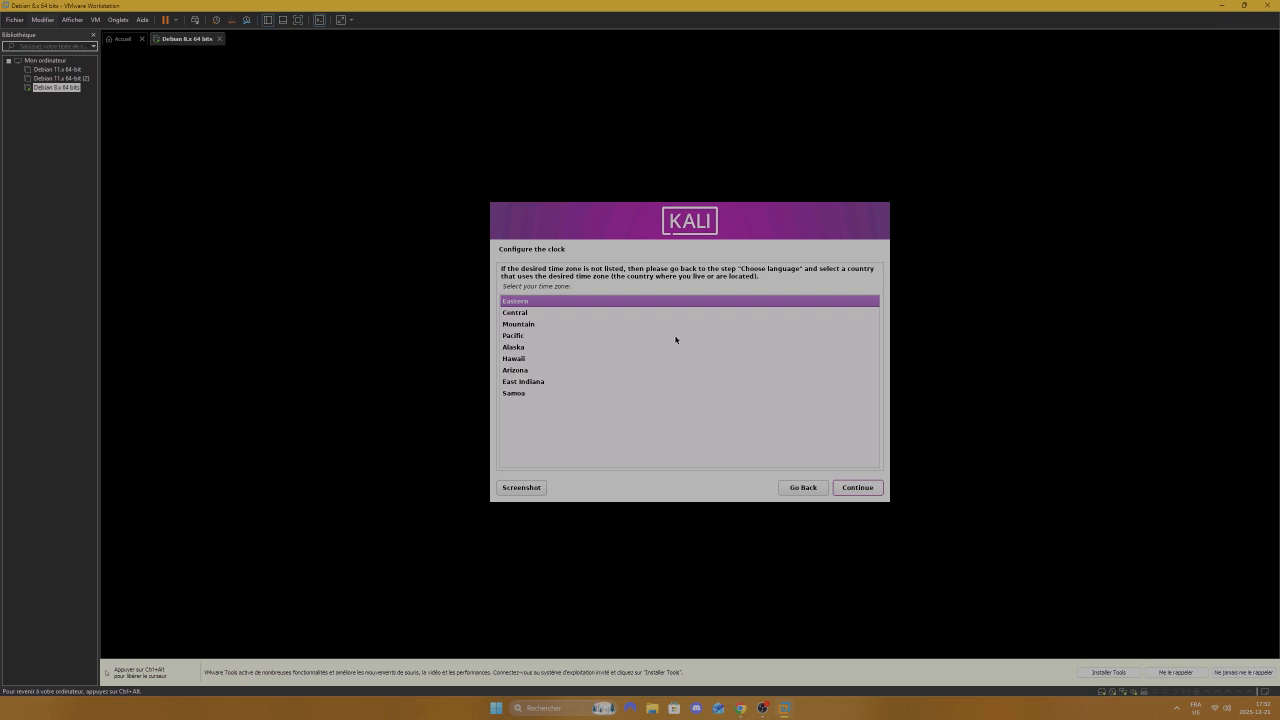
left_click(874, 489)
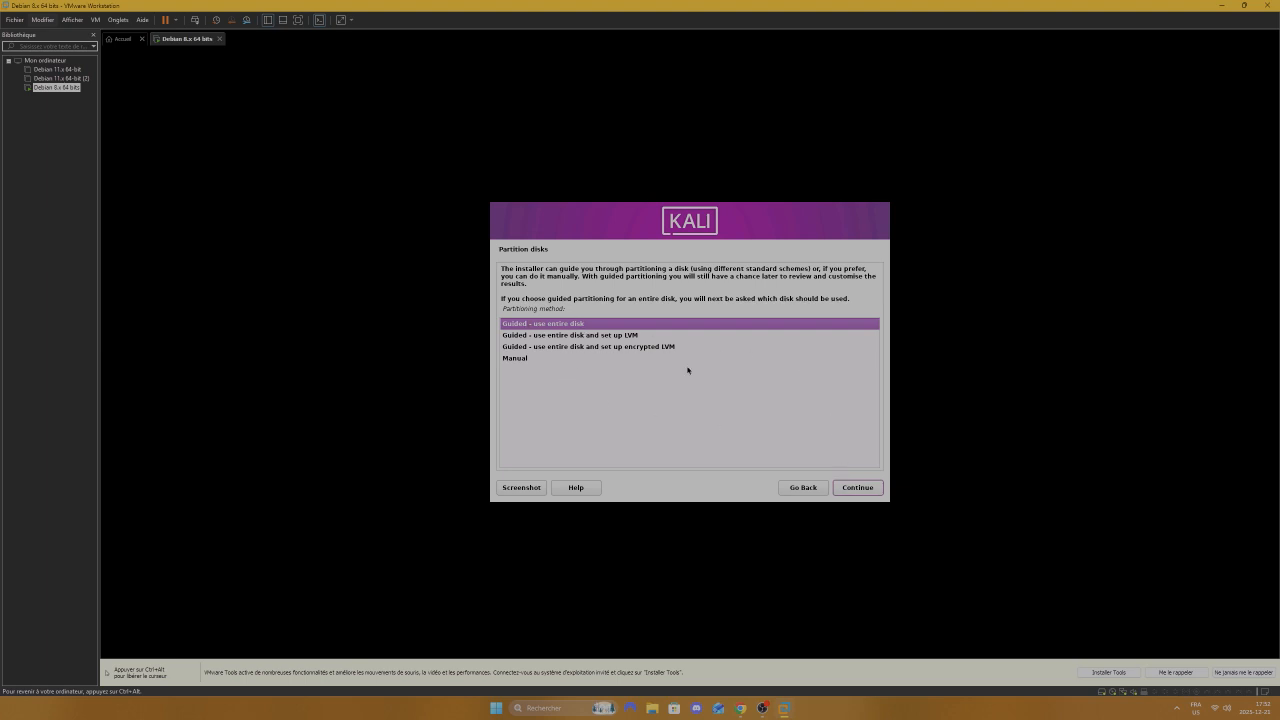
Step: Guided-partition the 64.4 GB VMware disk with all files in one partition and write changes
left_click(858, 488)
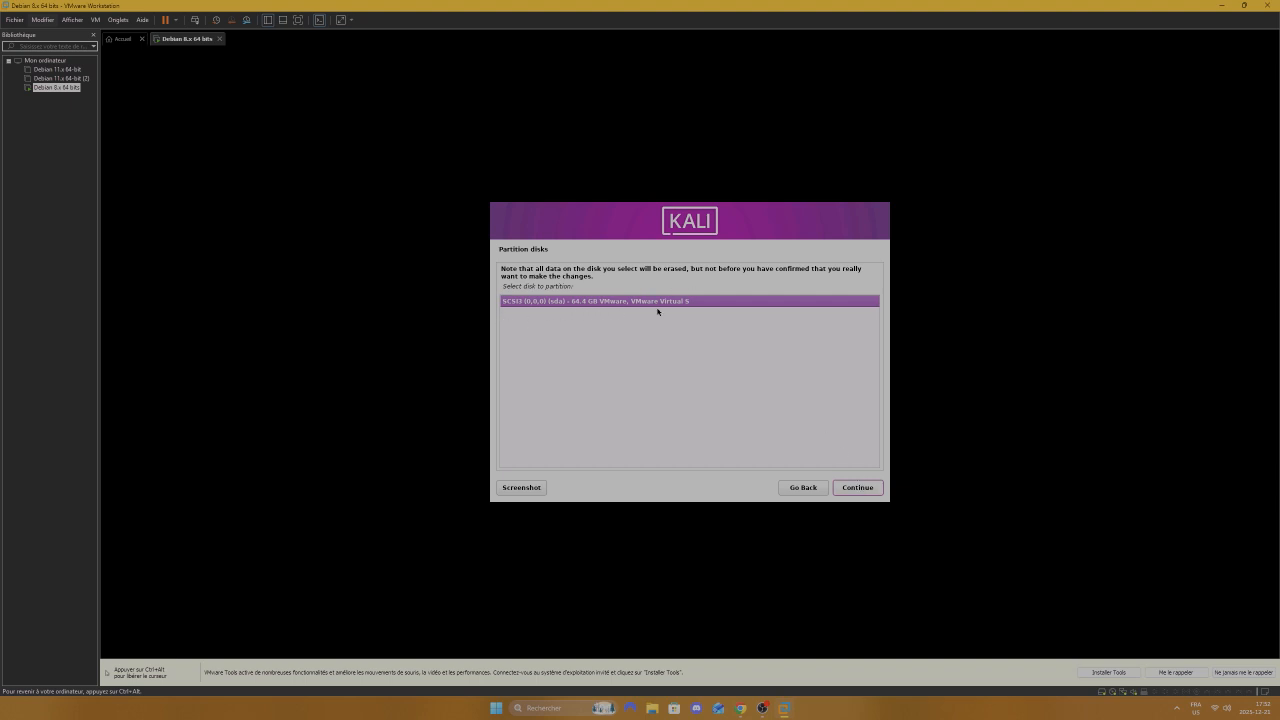
left_click(871, 492)
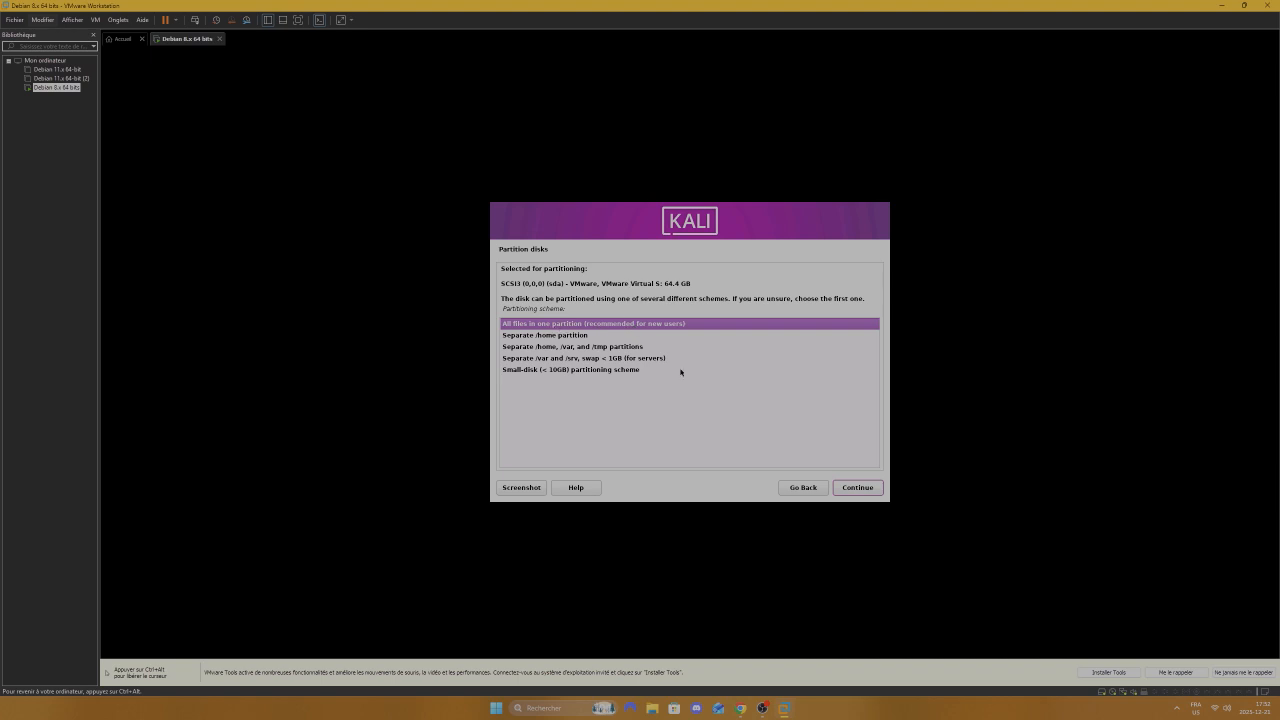
left_click(855, 488)
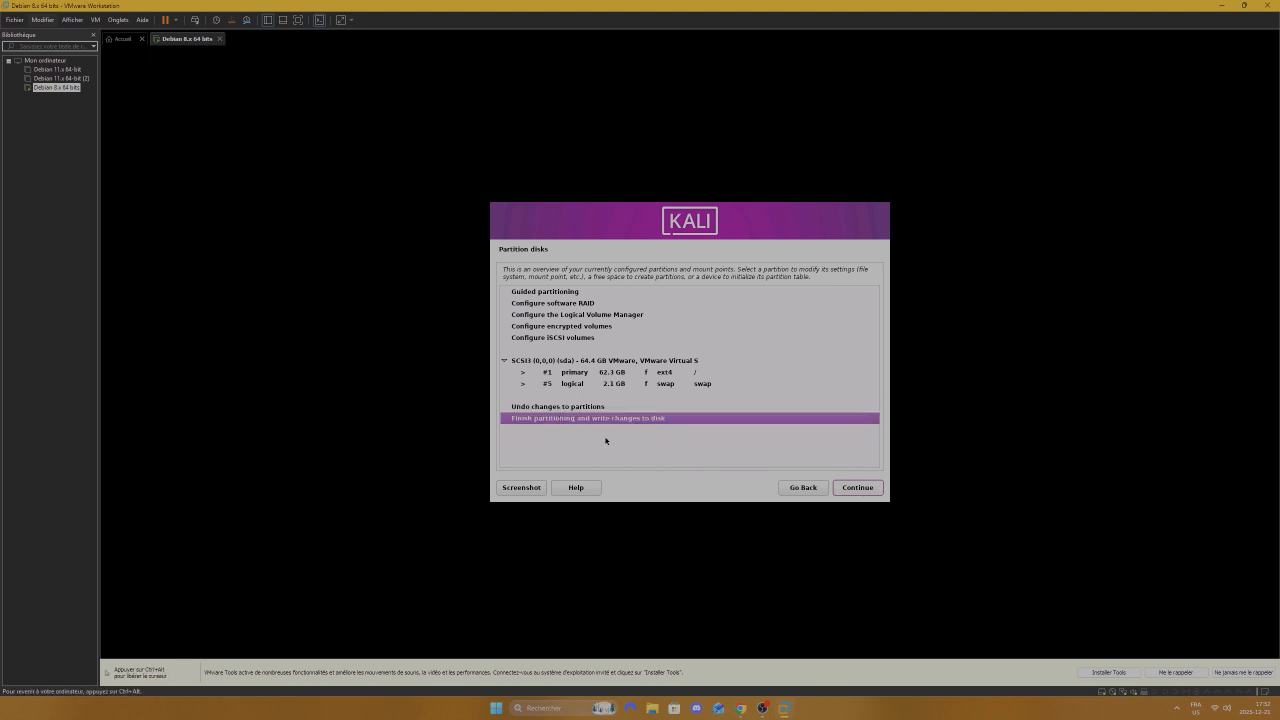
left_click(861, 482)
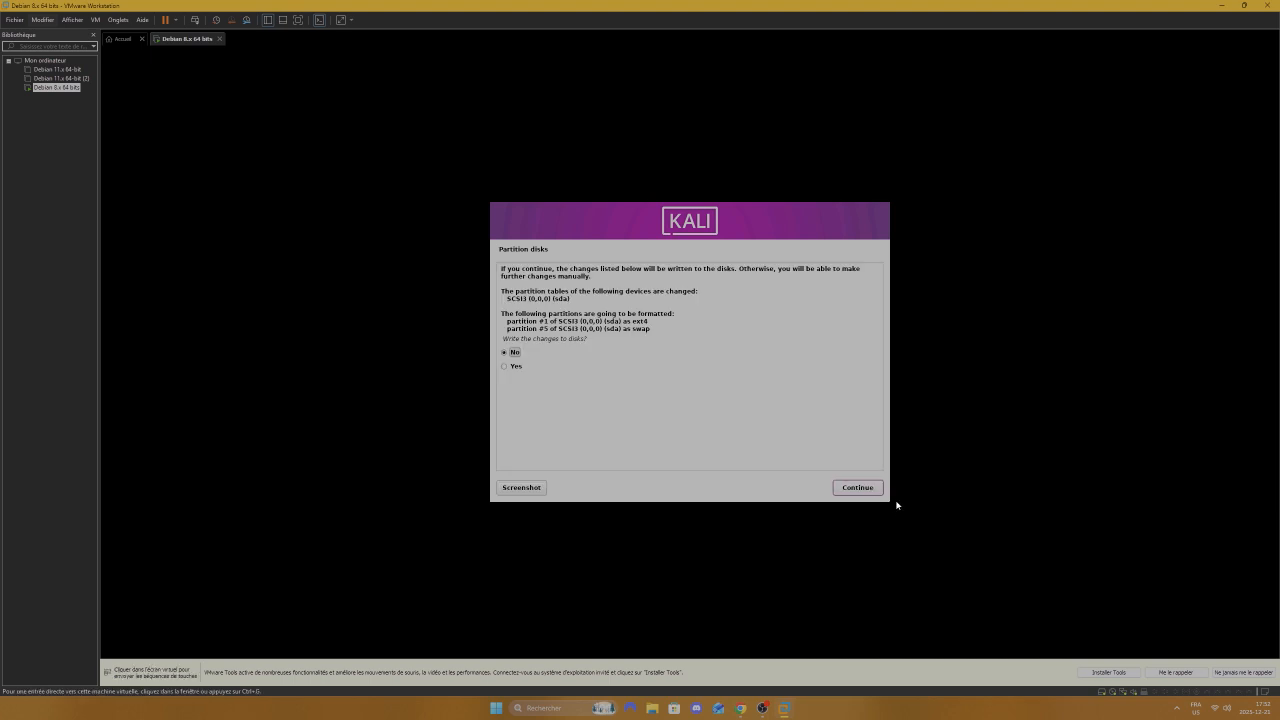
left_click(507, 370)
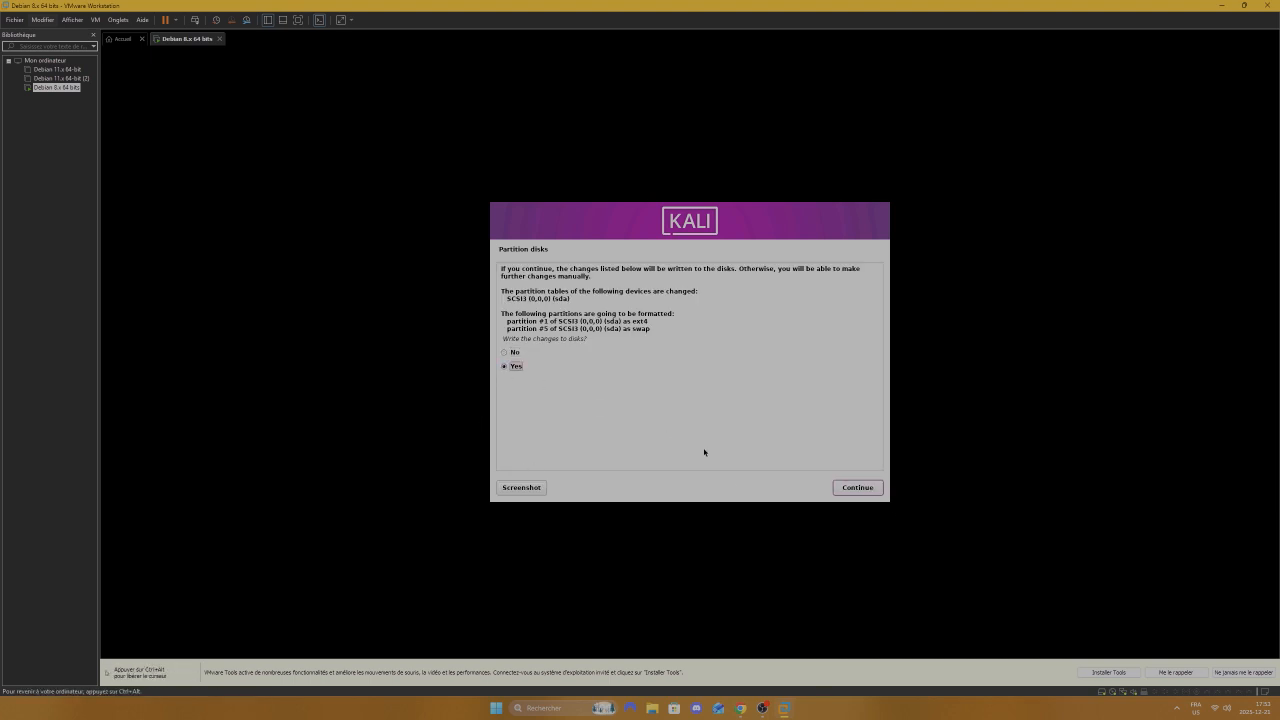
left_click(876, 490)
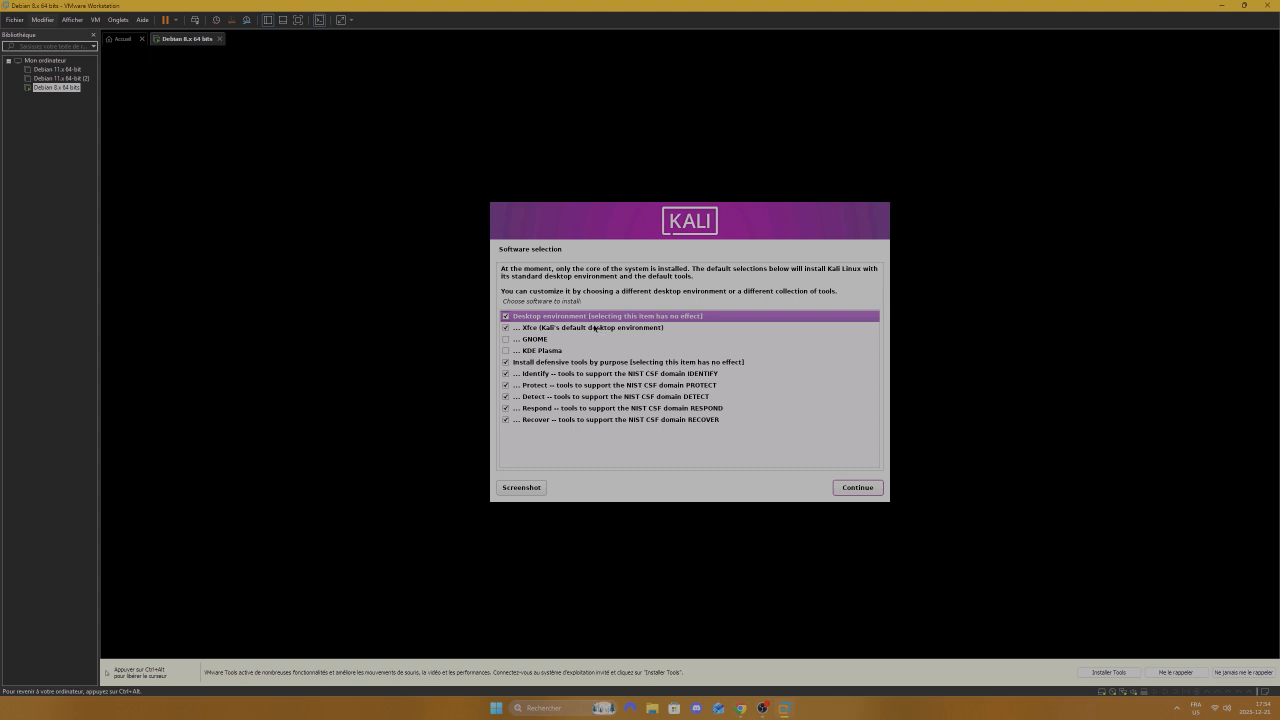
Step: Keep the default Xfce and defensive tool selections and install the packages
left_click(869, 492)
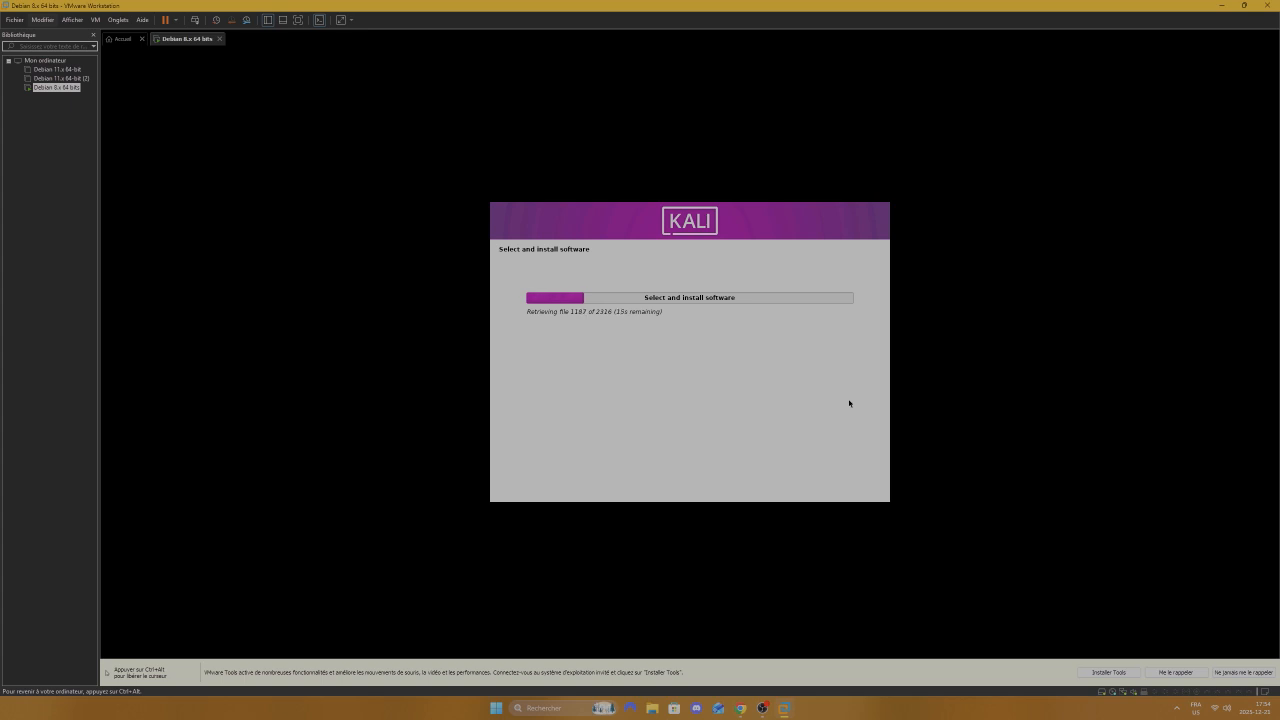
mouse_move(746, 712)
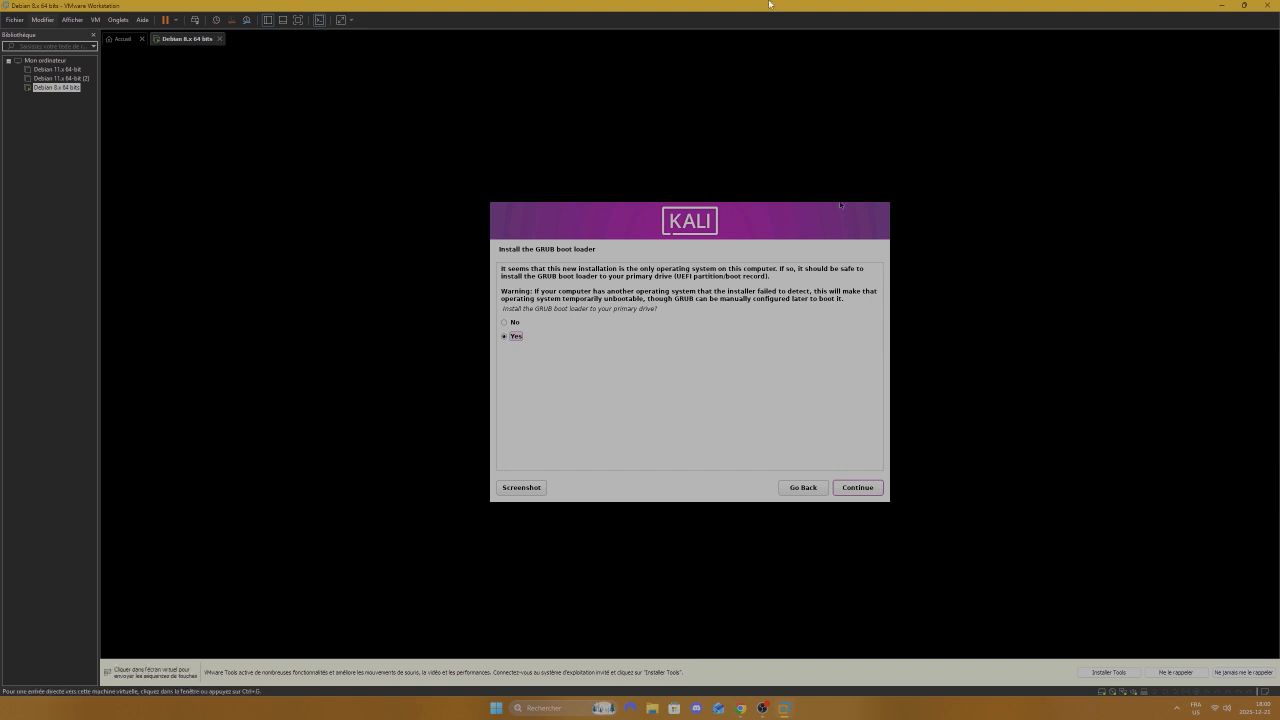
Step: Choose to install the GRUB boot loader and select /dev/sda as its device
left_click(947, 483)
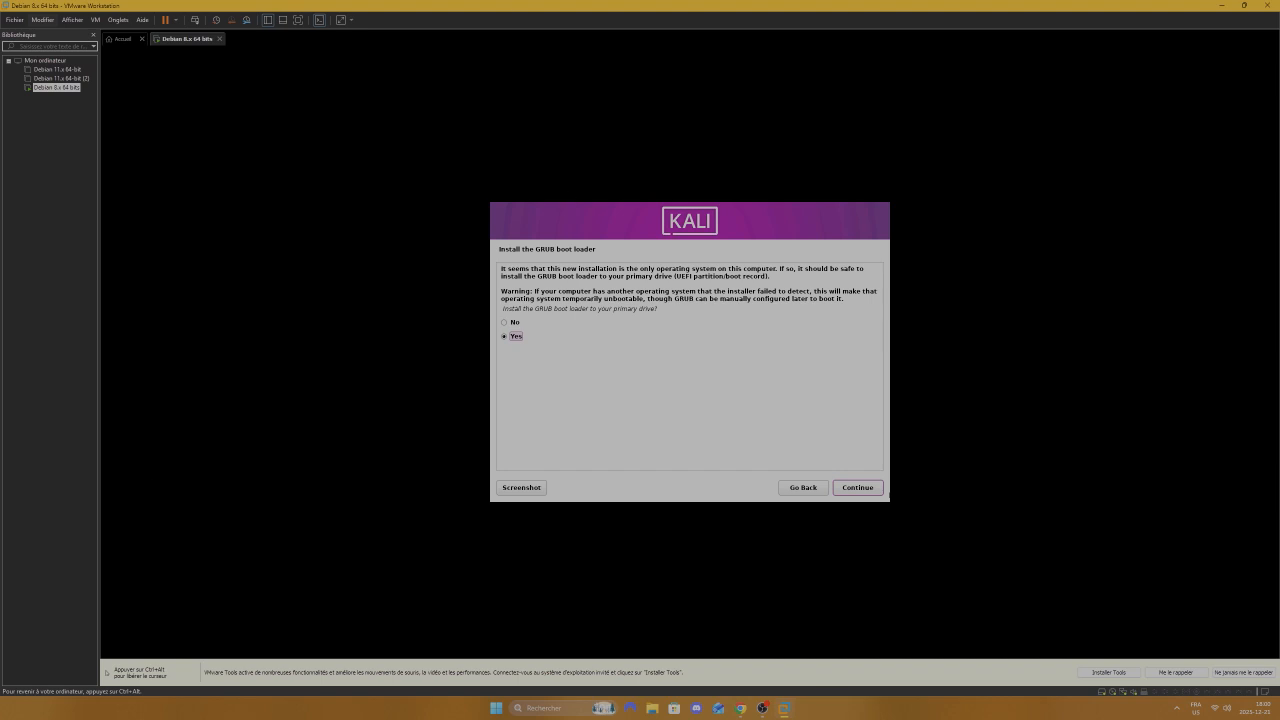
left_click(860, 494)
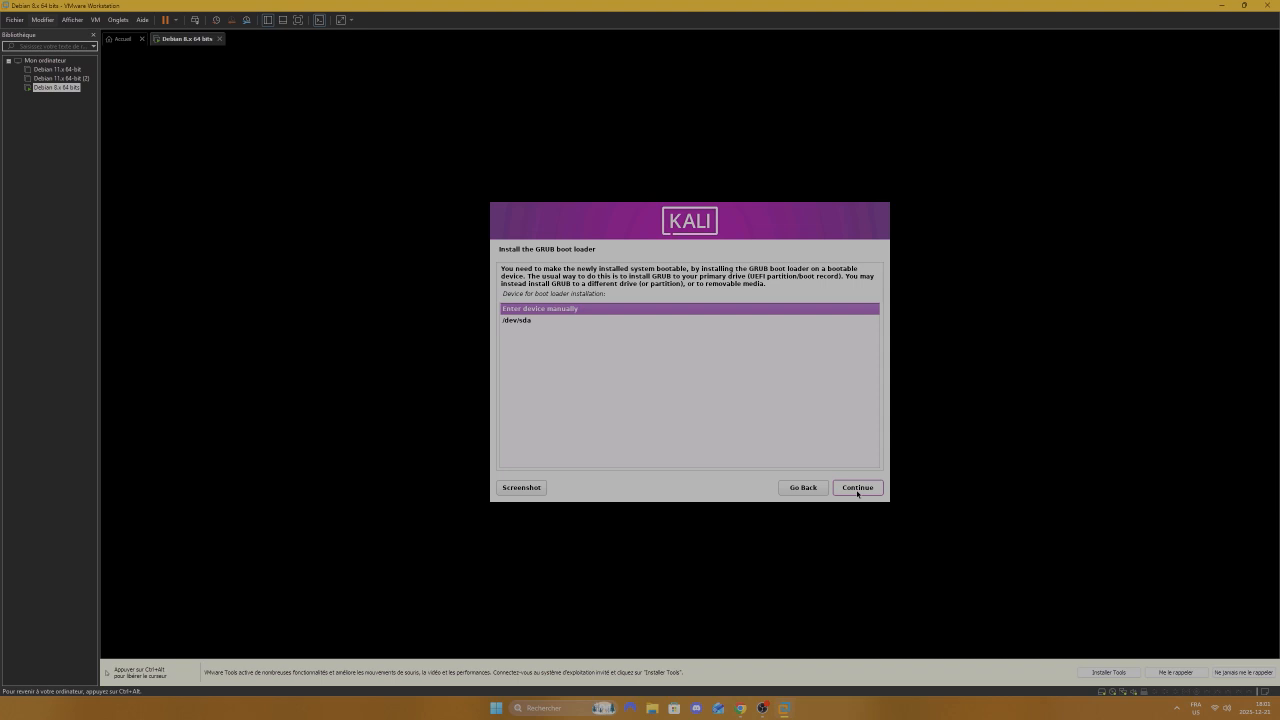
left_click(857, 488)
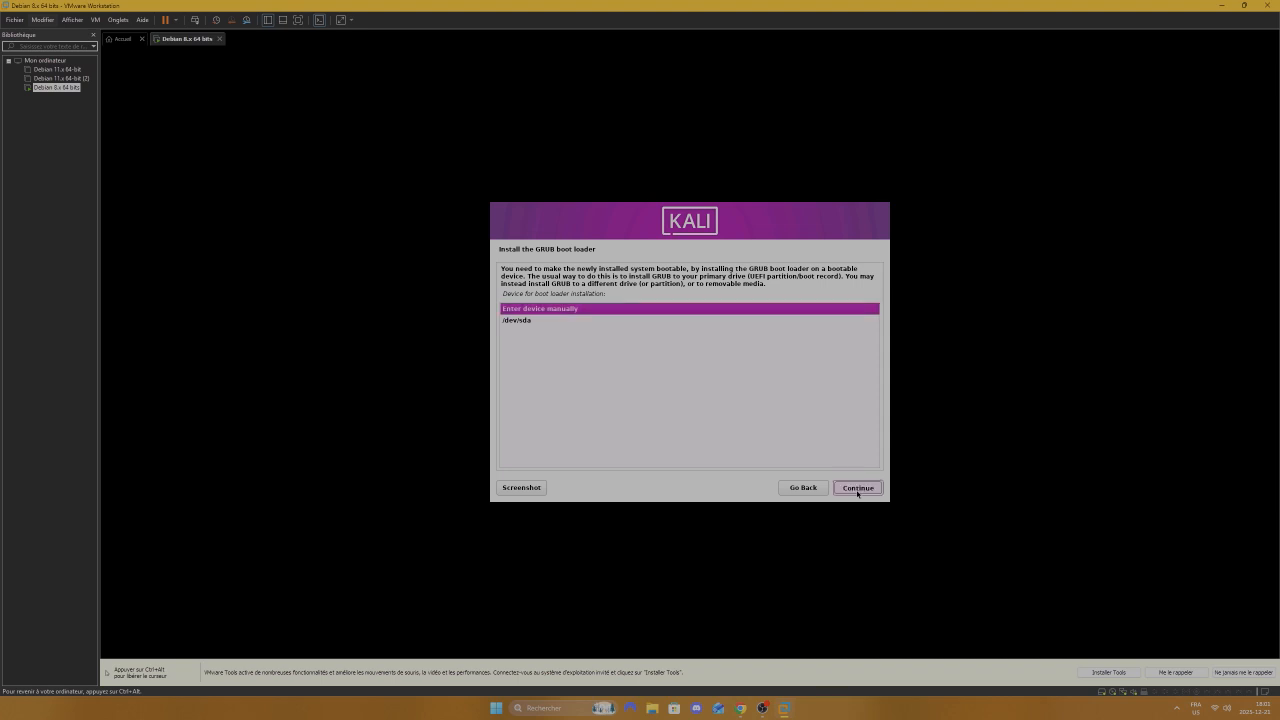
left_click(804, 488)
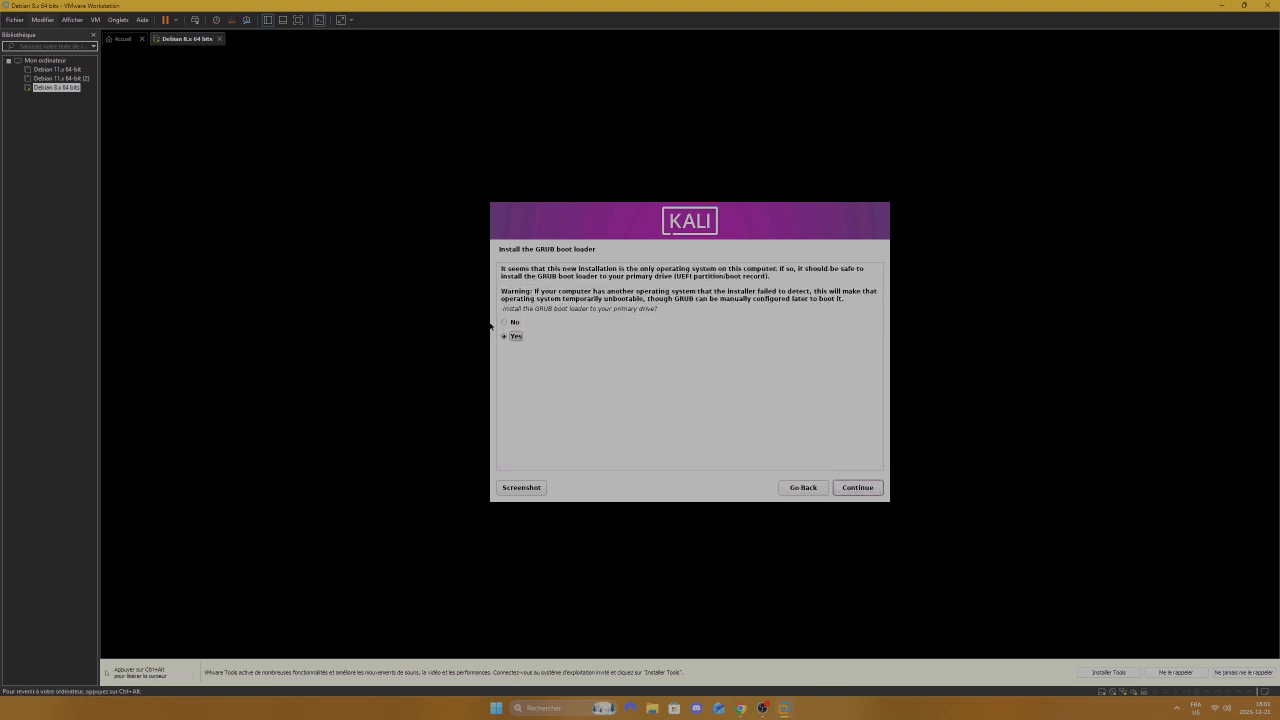
left_click(854, 489)
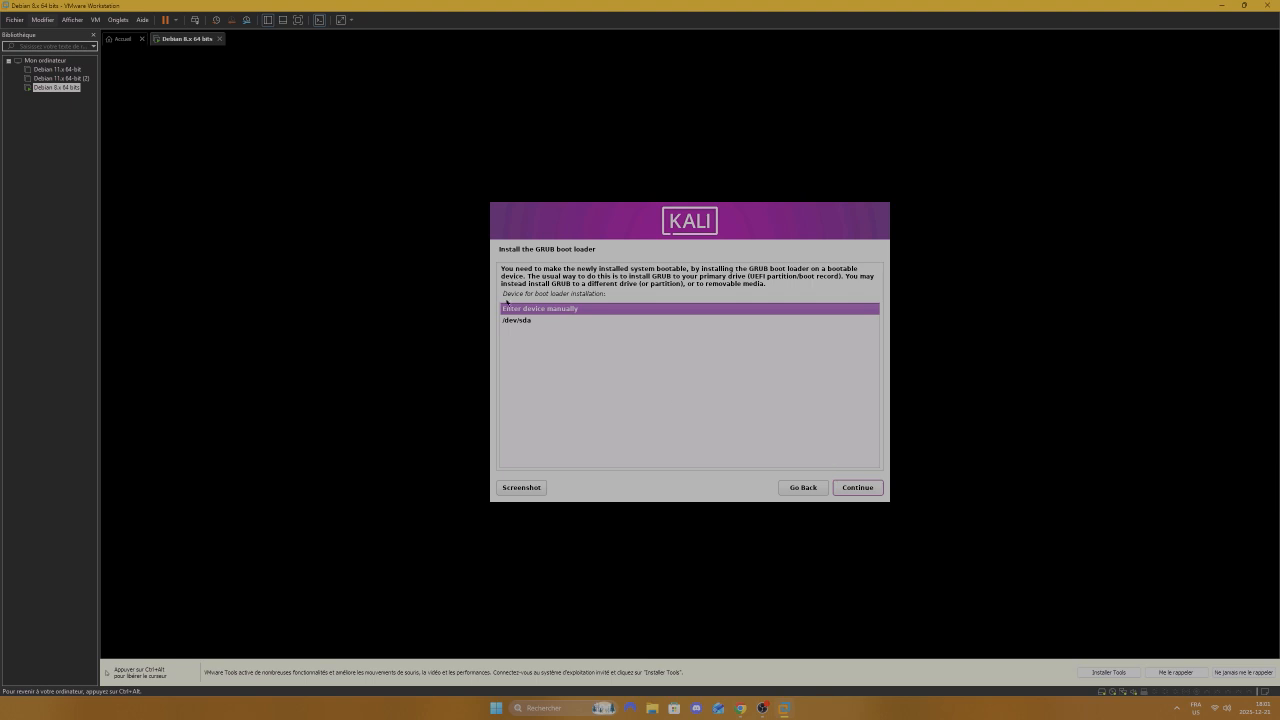
left_click(518, 321)
left_click(862, 491)
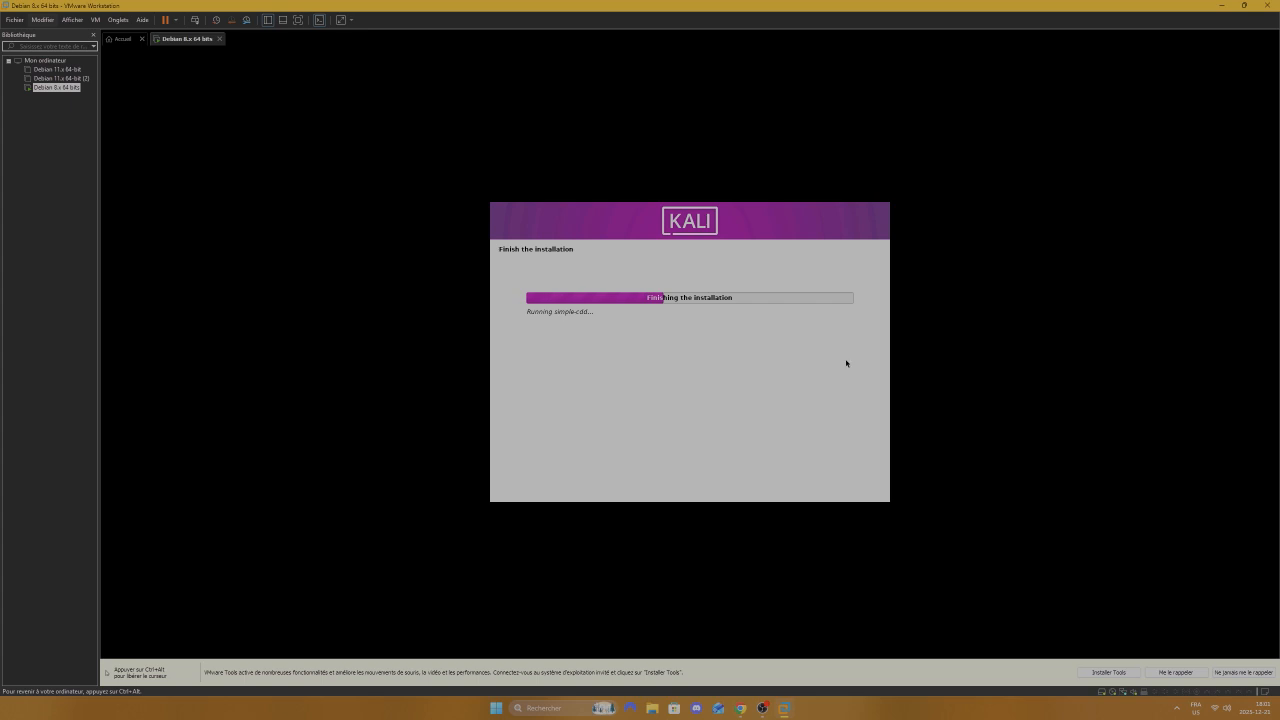
Step: Reboot from the Installation complete screen and boot Kali GNU/Linux from the GRUB menu
key("ctrl+alt")
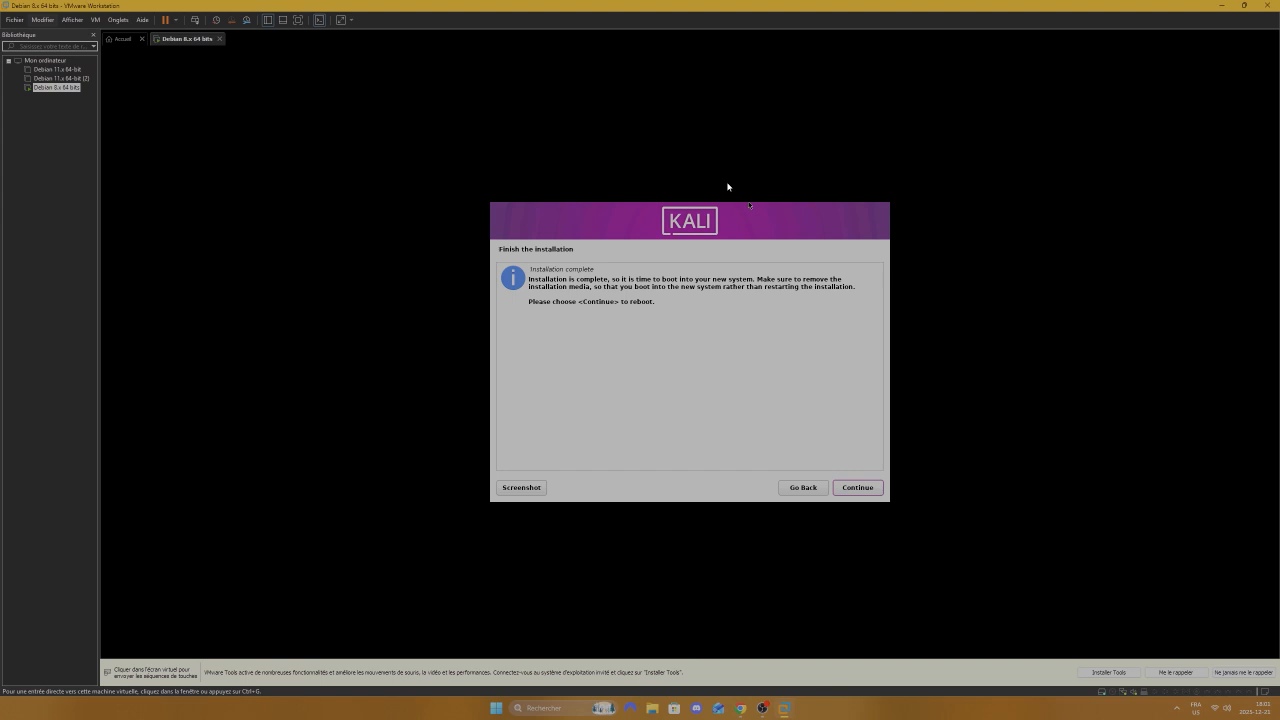
left_click(864, 487)
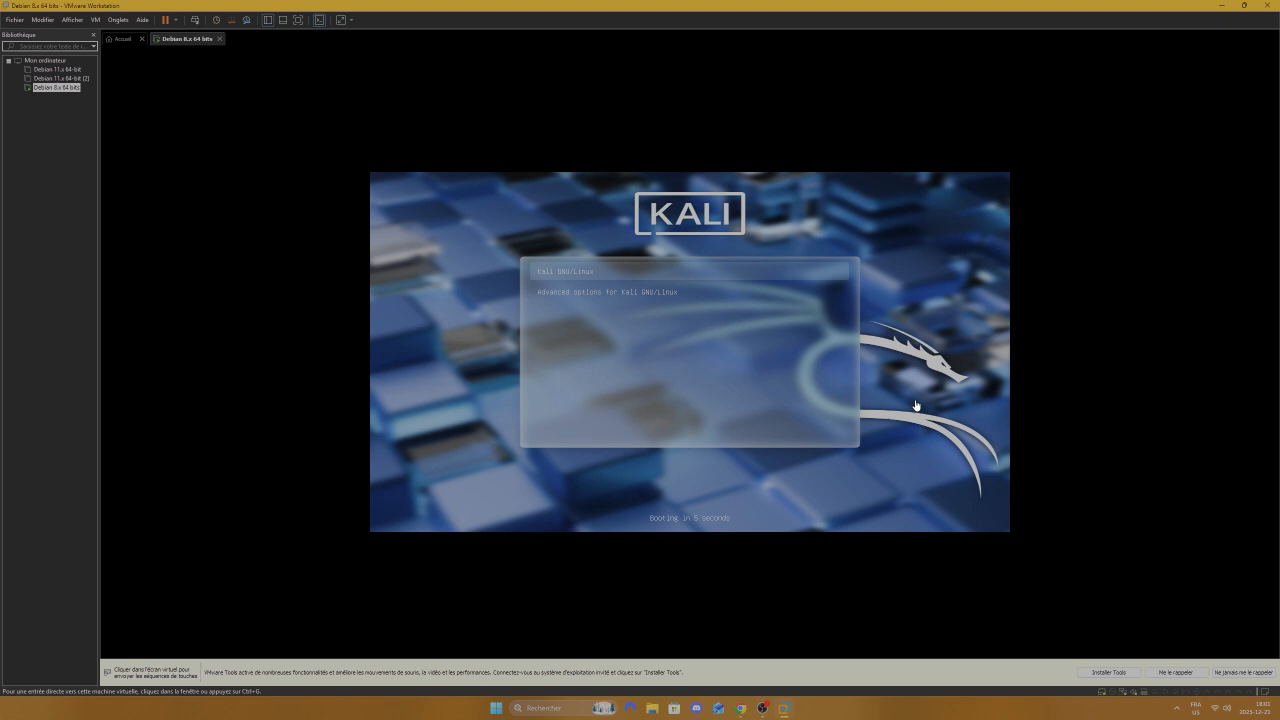
left_click(826, 370)
key("Return")
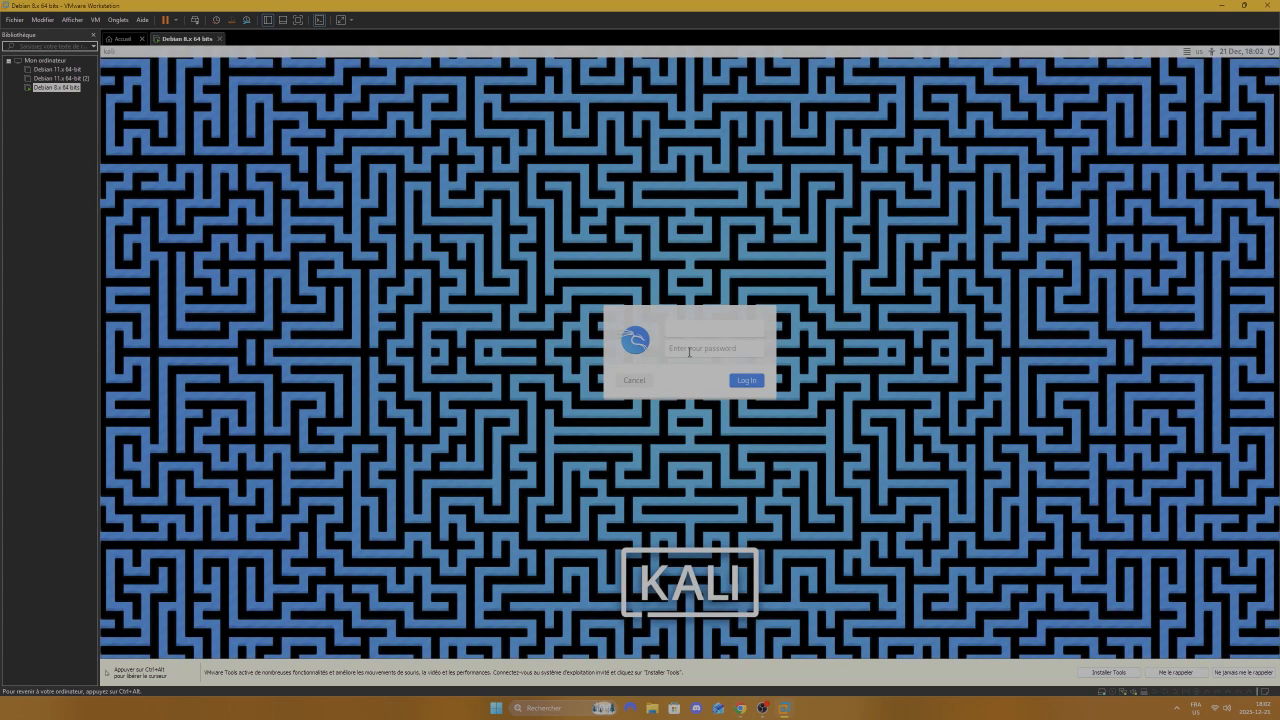
Step: Enter the new account's username at the Kali login screen and continue to the password field
type("kali")
key("Return")
key("Return")
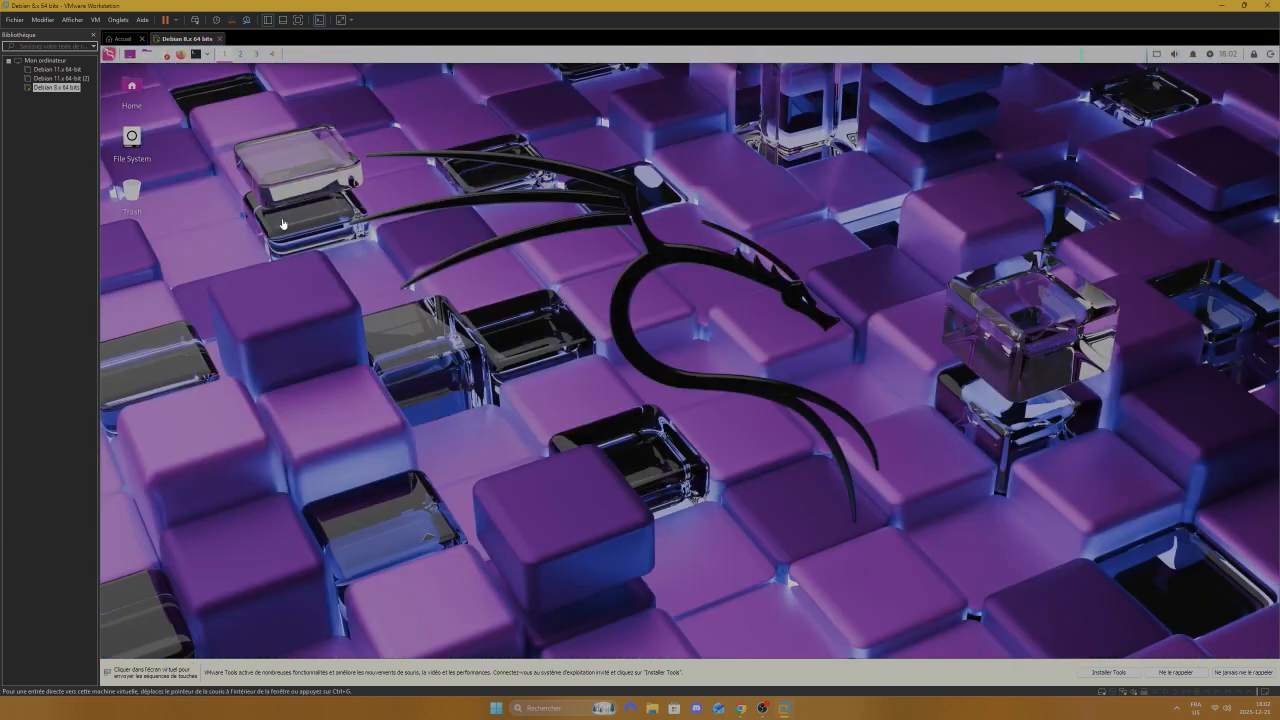
Step: Search Firefox for 'kali linux wallpaper community' and open the Kali Community Wallpapers page
left_click(775, 281)
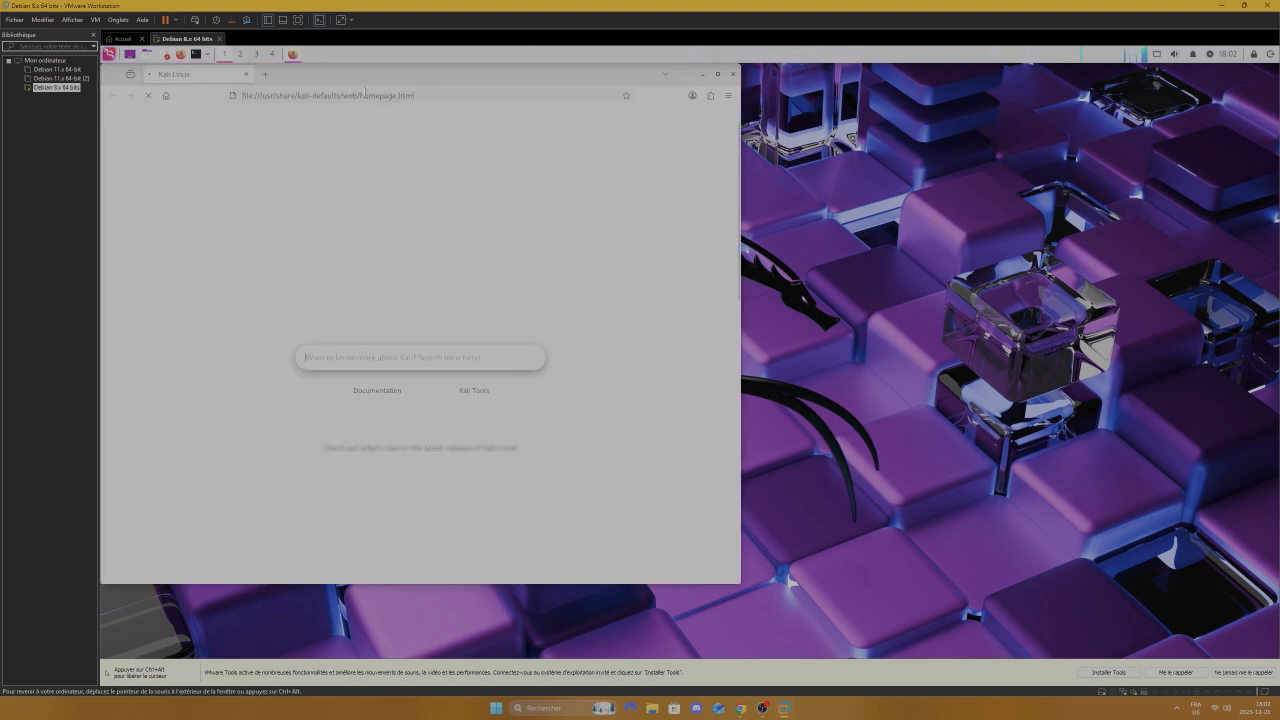
left_click(364, 95)
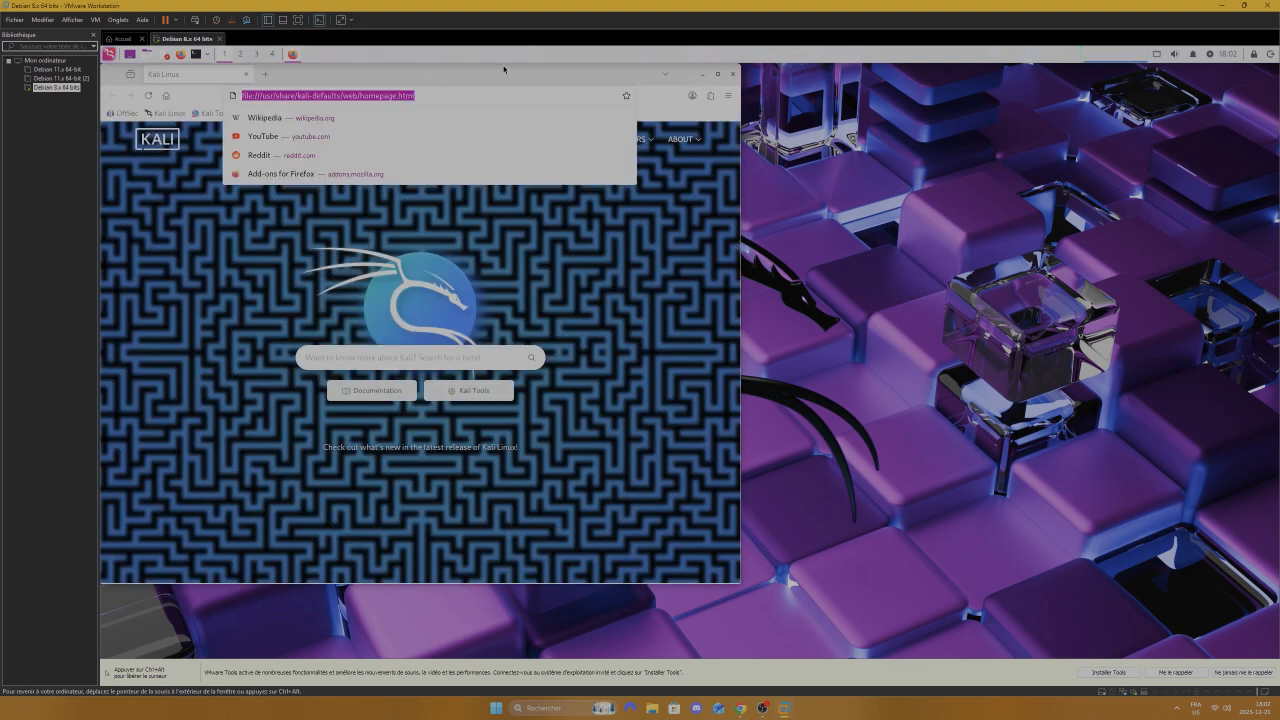
type("kali linux ")
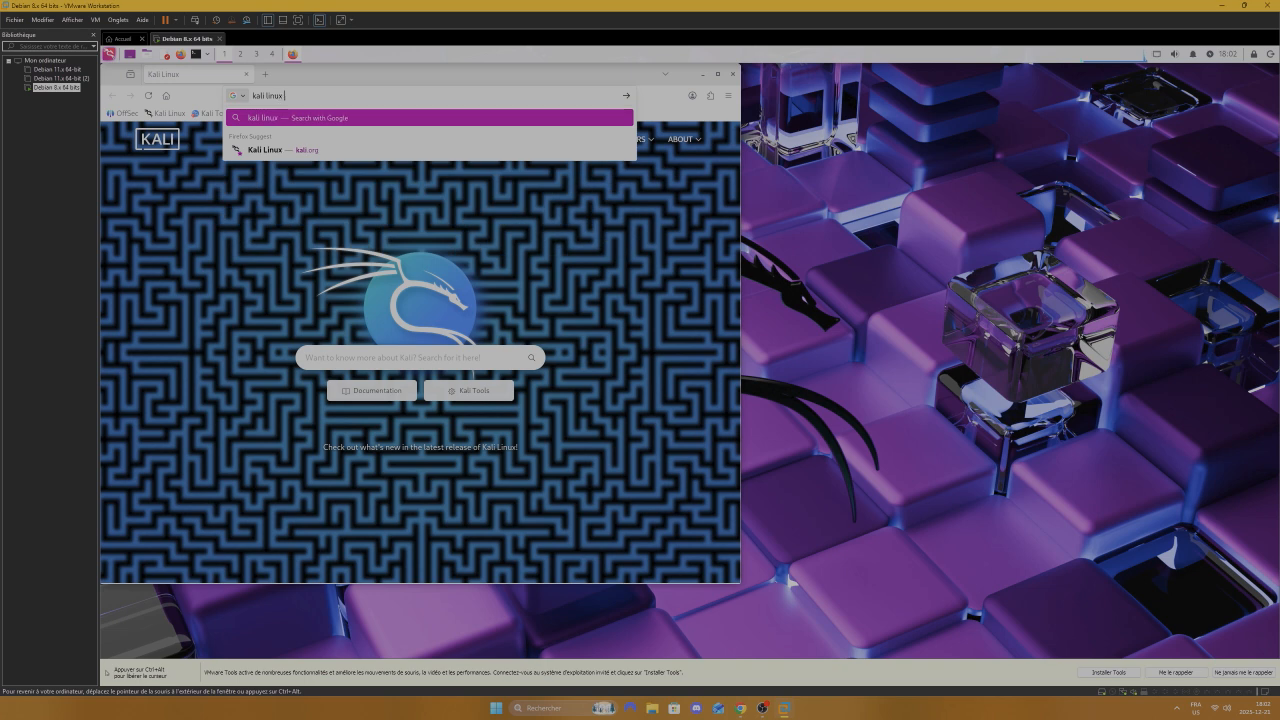
type("wallpaper c")
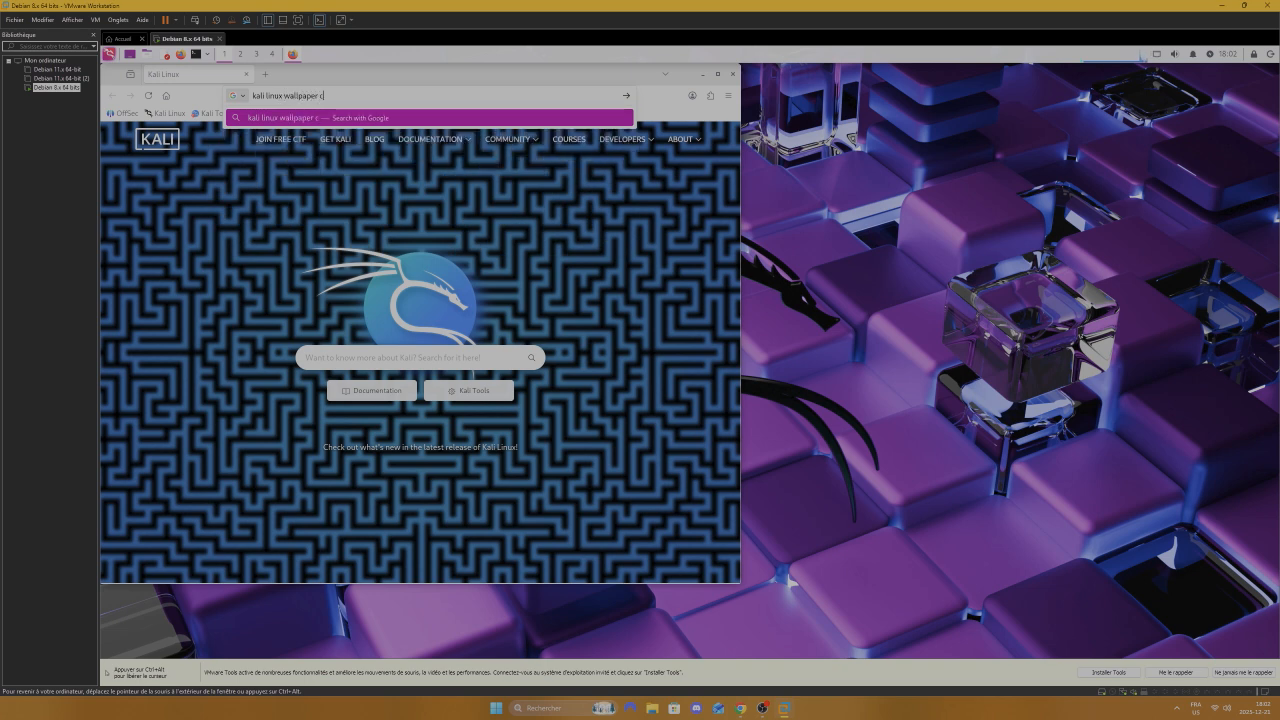
type("ommunity")
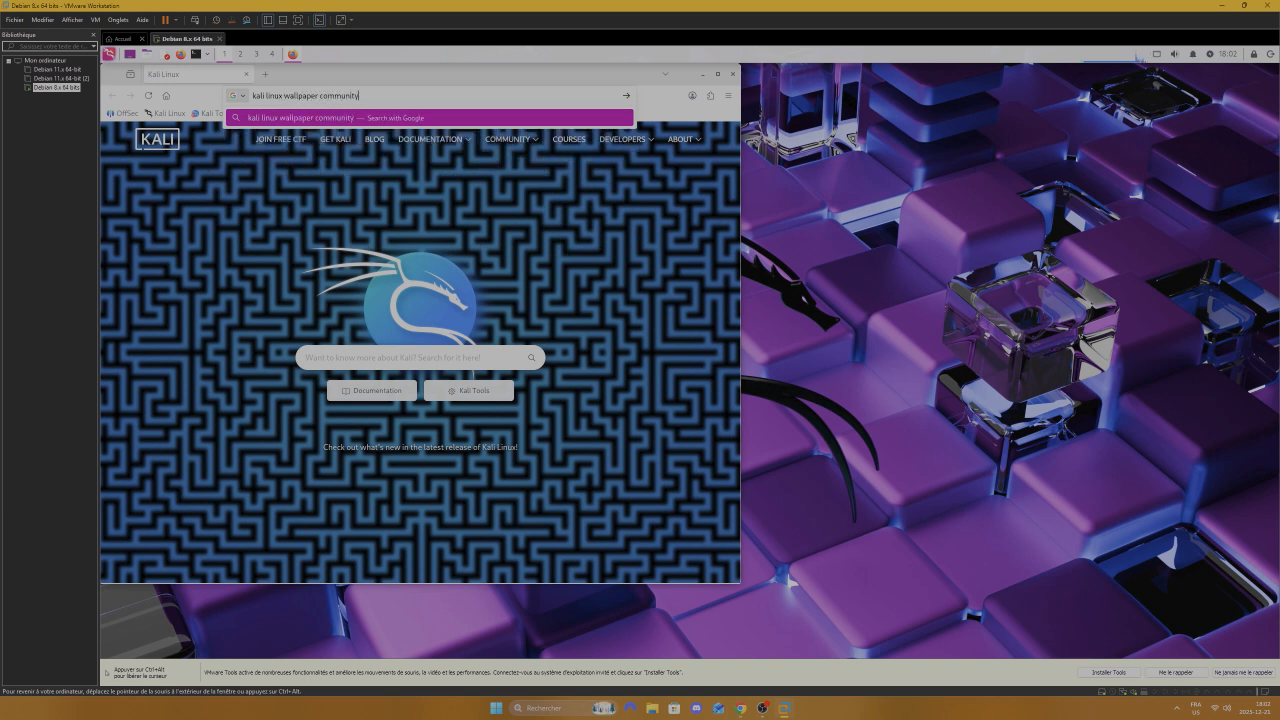
key("Return")
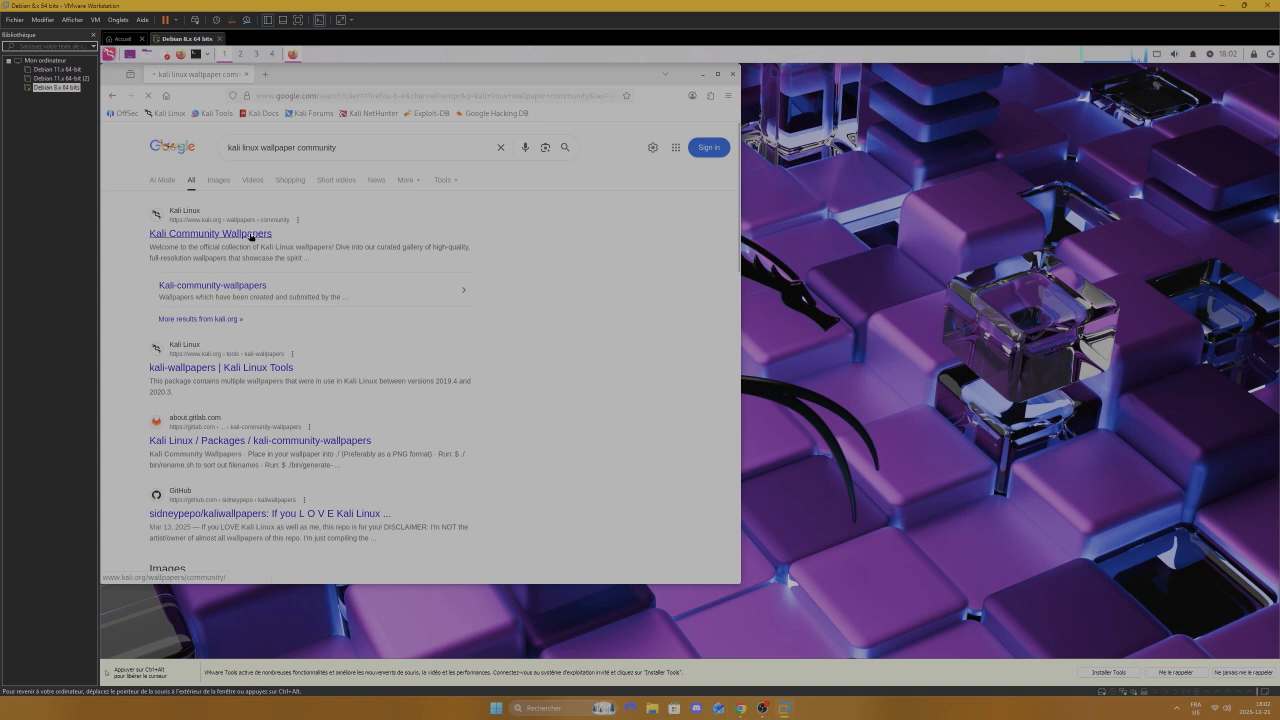
left_click(251, 236)
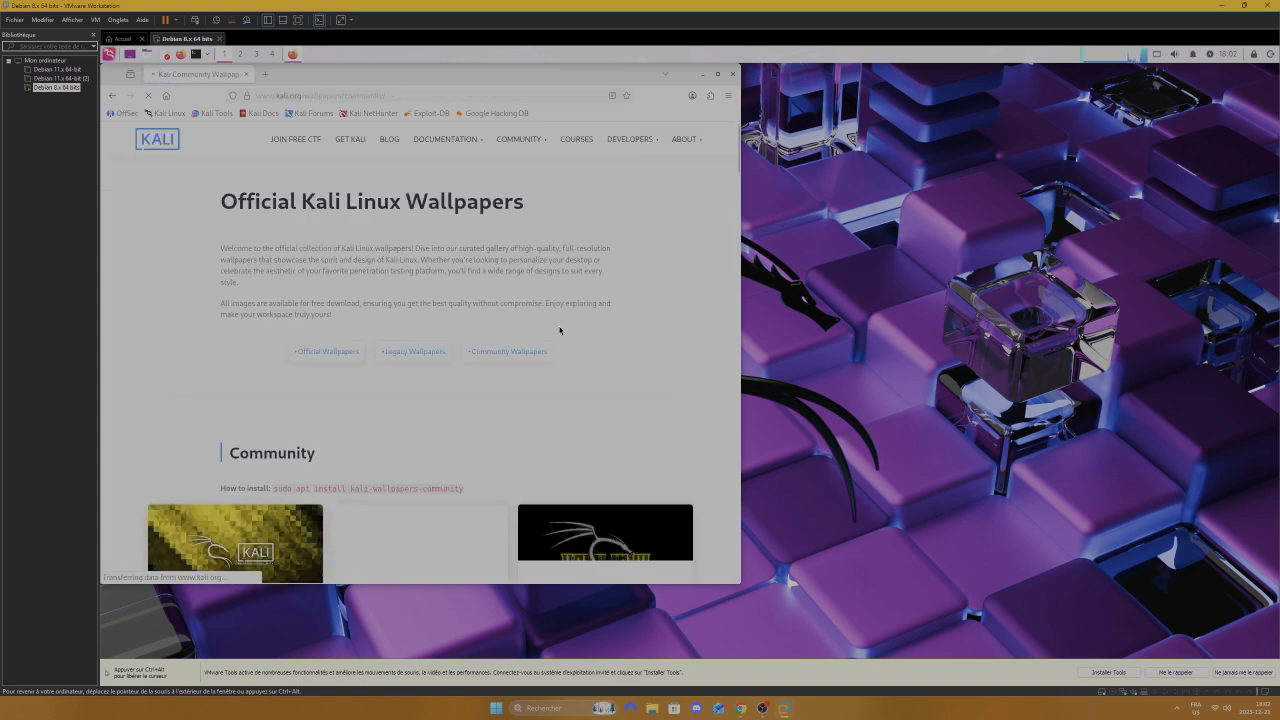
Step: Scroll down the wallpaper gallery to the last row showing the ASCII-art wallpaper
scroll(557, 329, "down", 6)
scroll(701, 238, "down", 10)
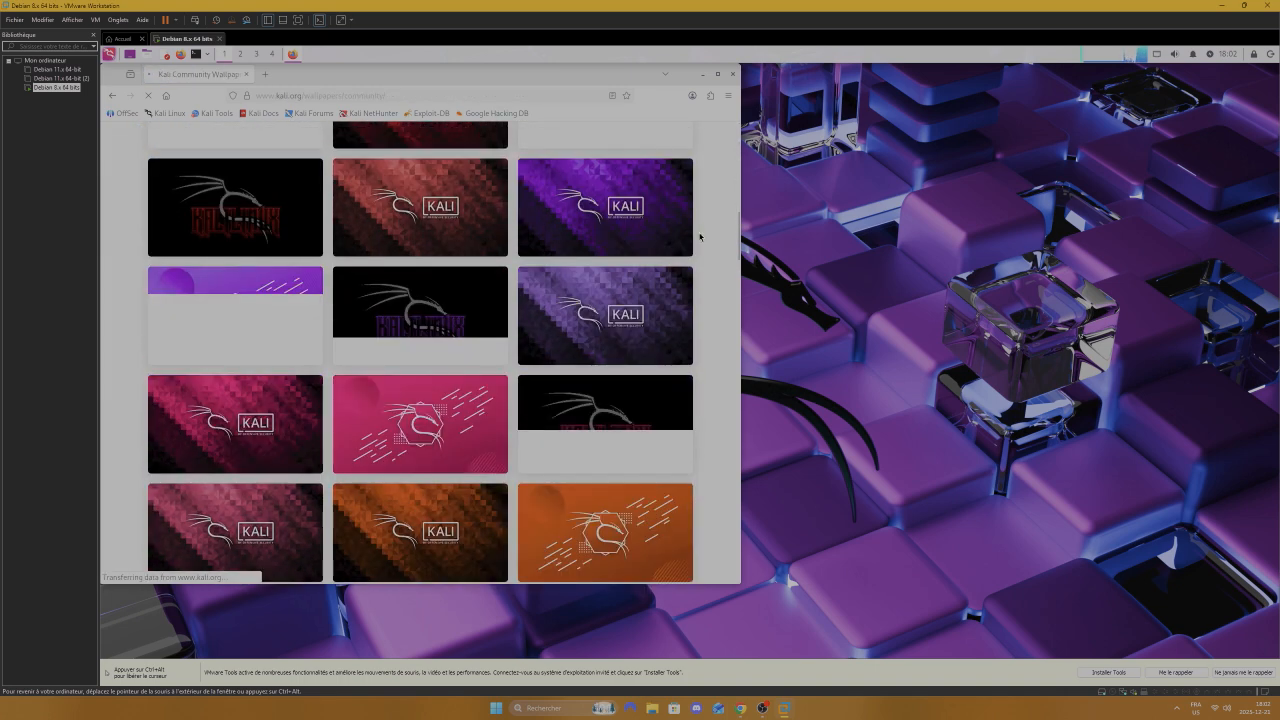
scroll(690, 244, "down", 3)
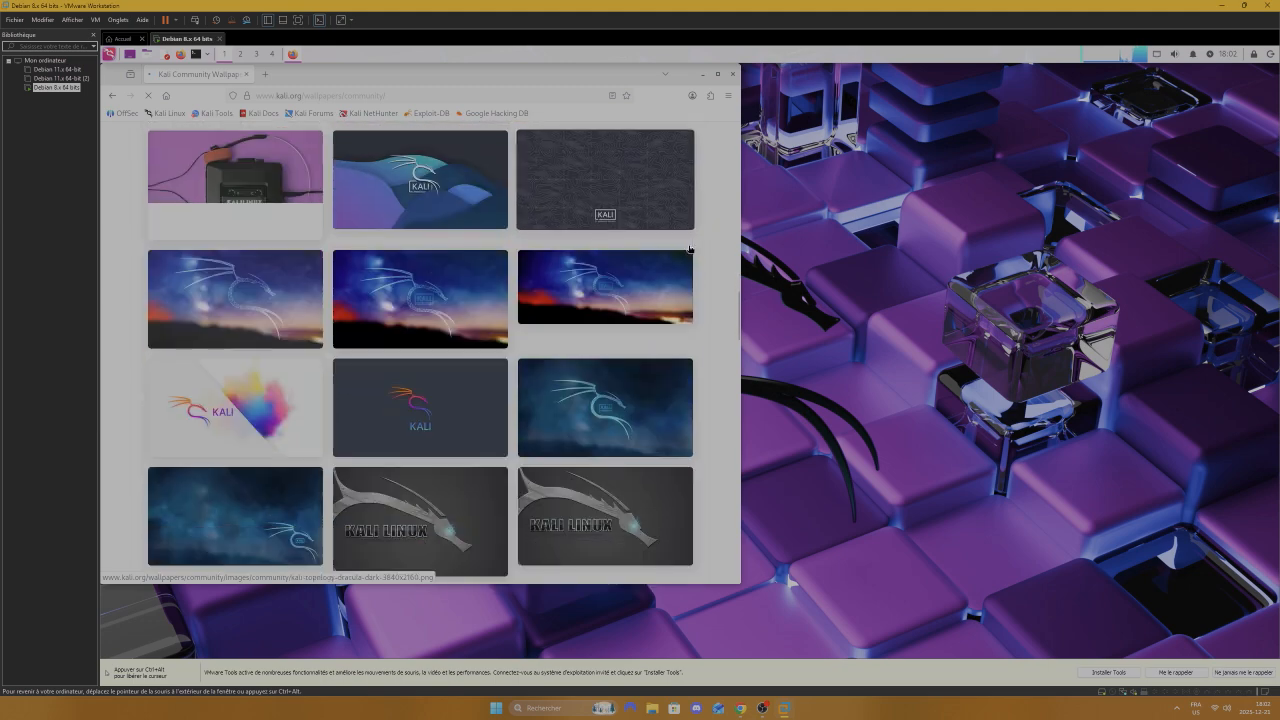
scroll(694, 226, "up", 3)
scroll(694, 226, "down", 10)
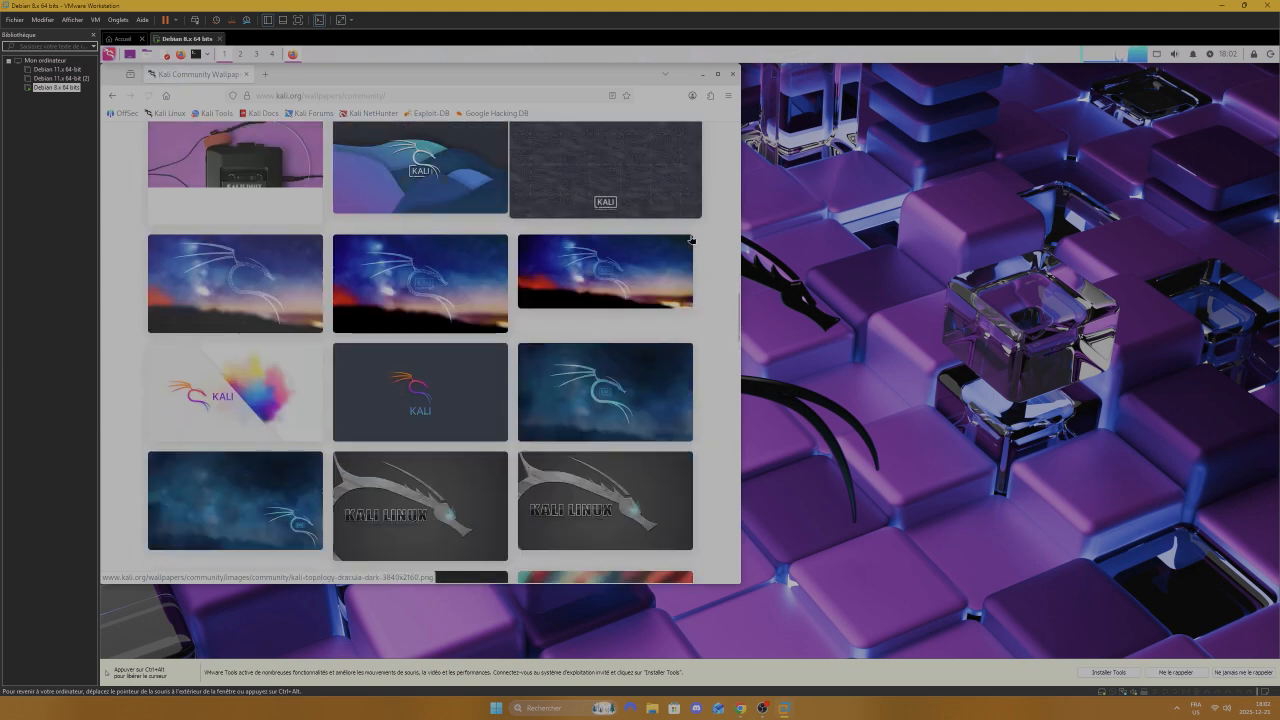
scroll(681, 267, "down", 10)
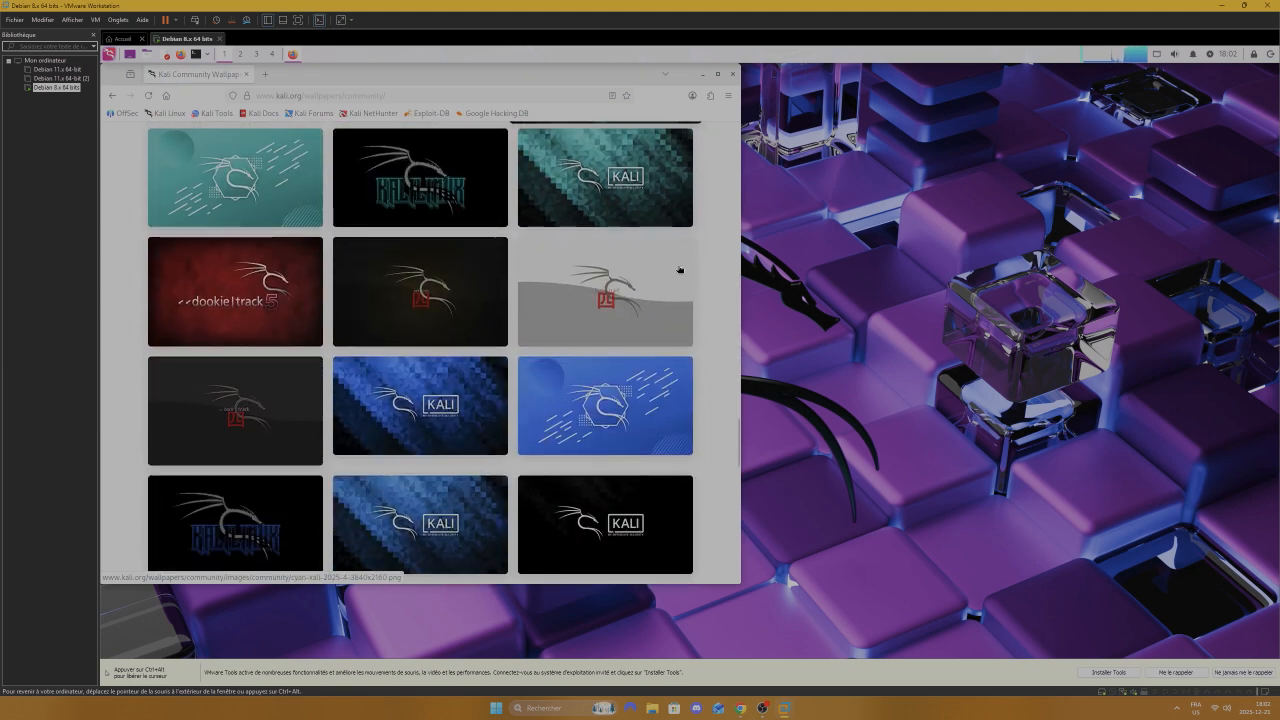
scroll(673, 269, "up", 2)
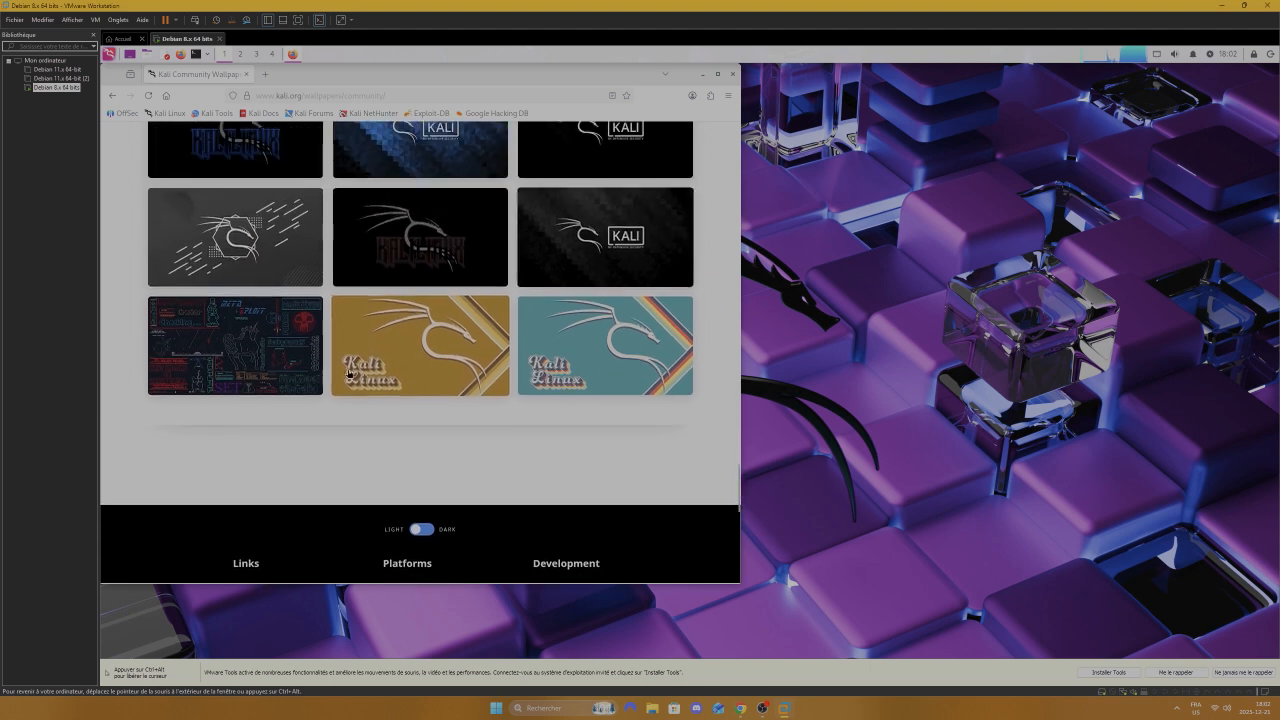
Step: Open the ASCII-art wallpaper at full size and start saving the image to a file
left_click(305, 320)
right_click(311, 286)
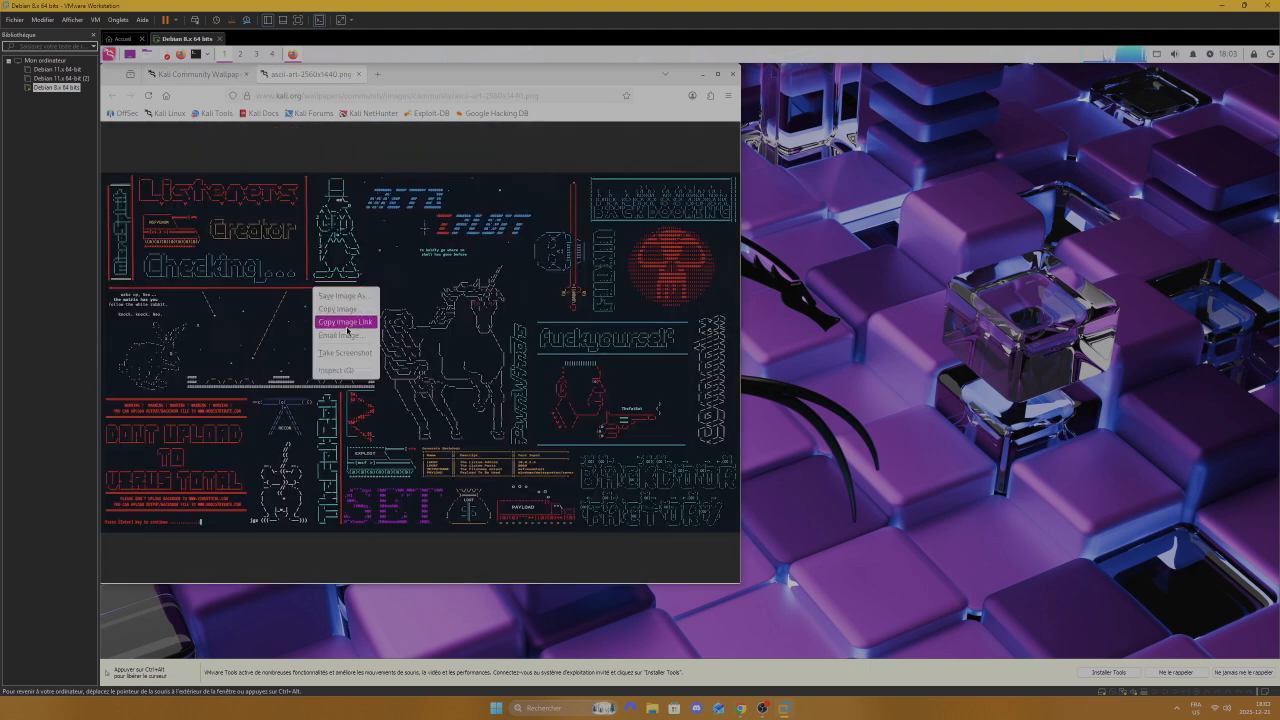
left_click(338, 298)
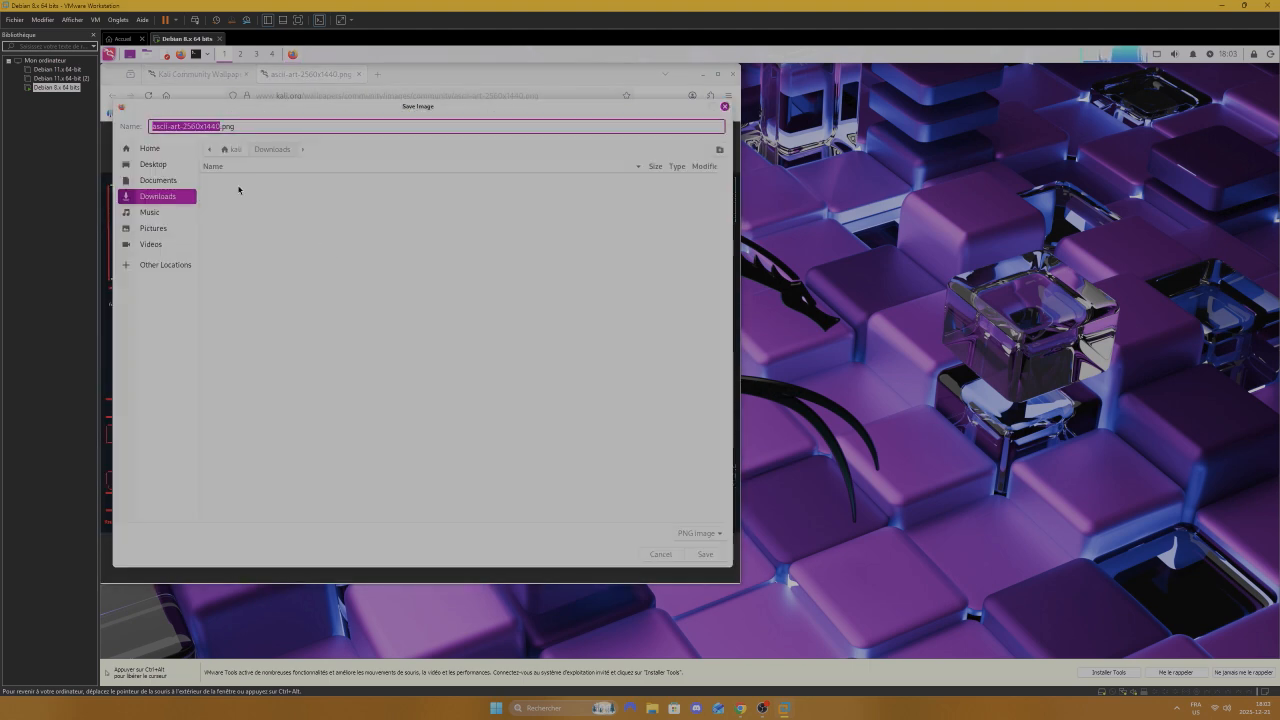
key("ctrl+alt")
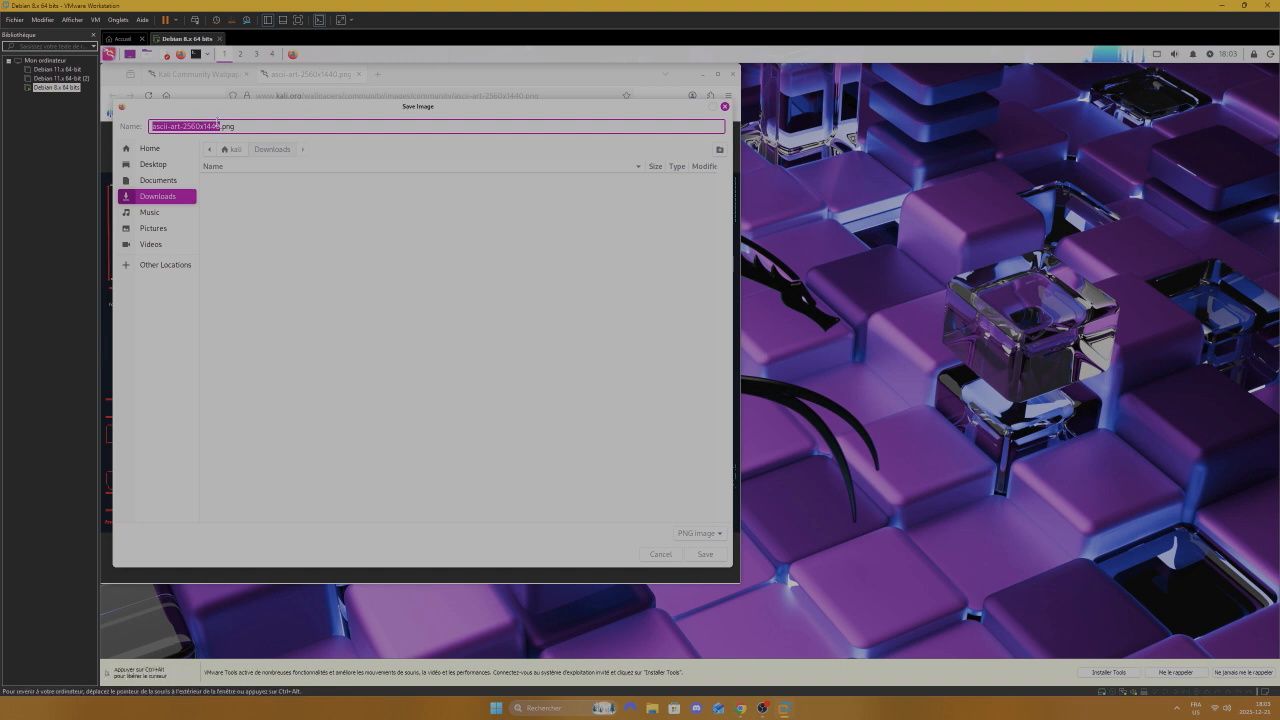
Step: Save it to Downloads as 'kali community wallpaper' and preview it once in Image Viewer
left_click(221, 125)
left_click_drag(221, 125, 149, 126)
key("BackSpace")
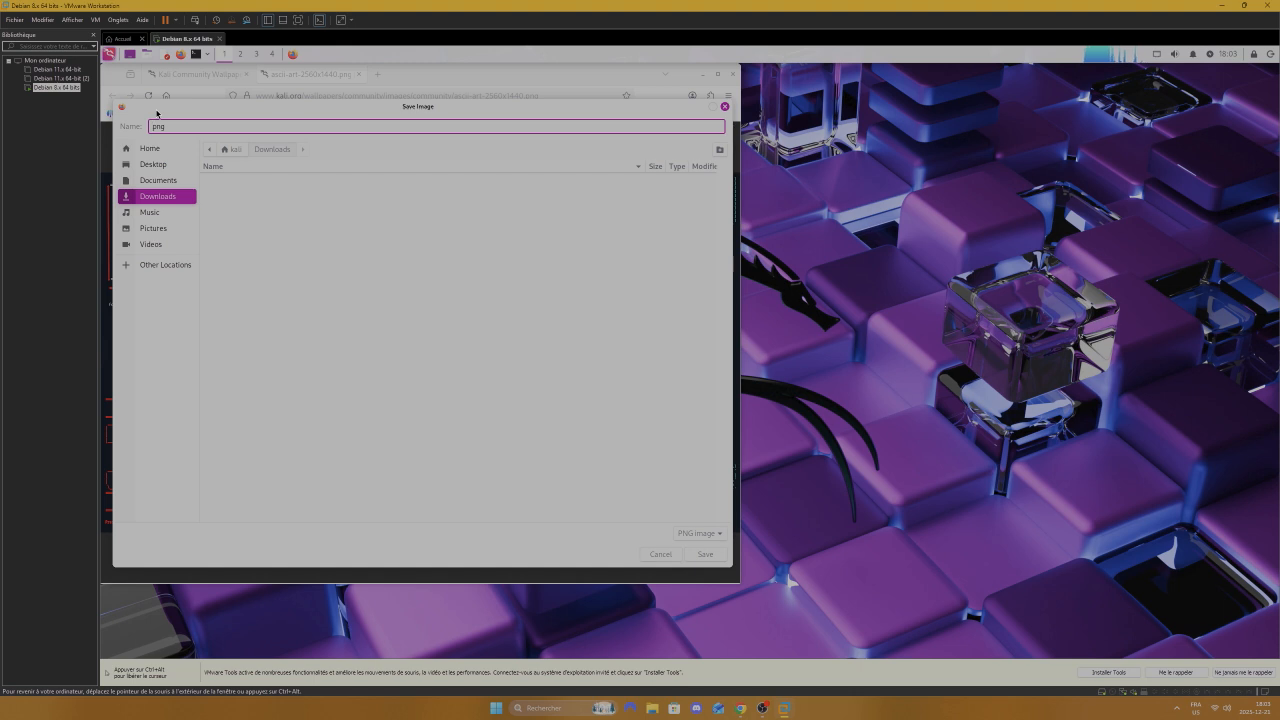
type("kali community wallpap")
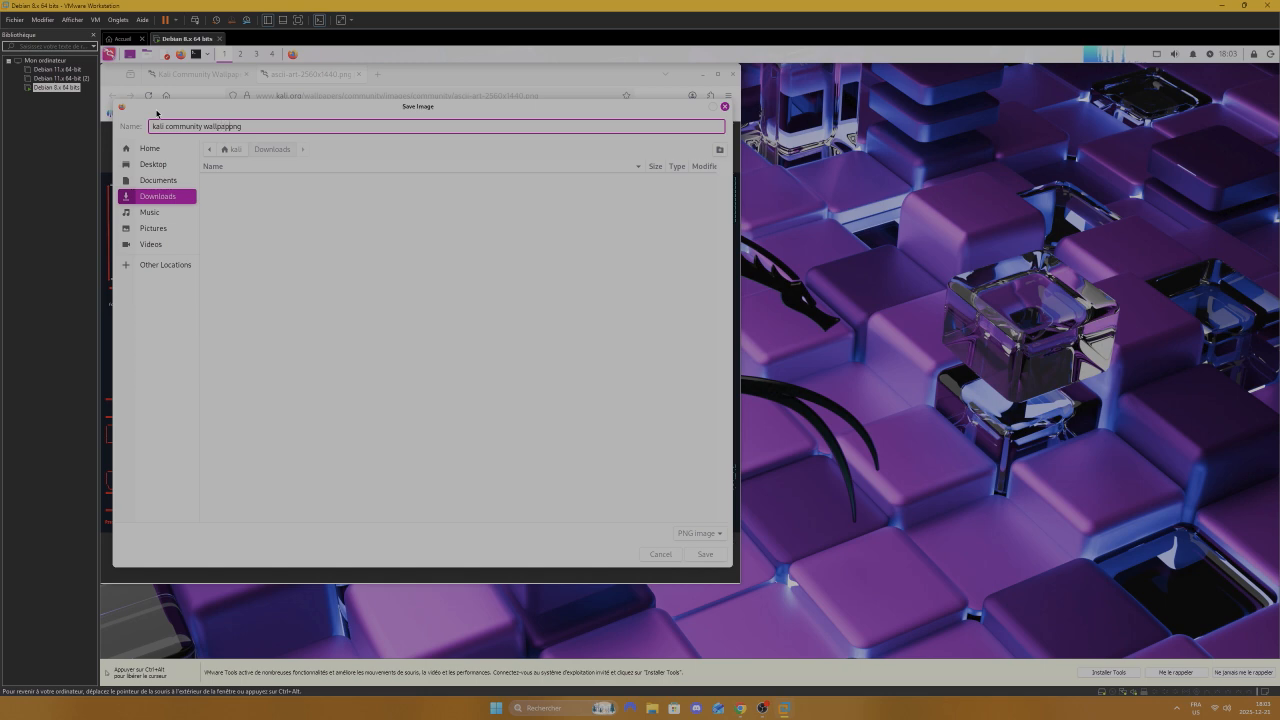
type("er")
key("Return")
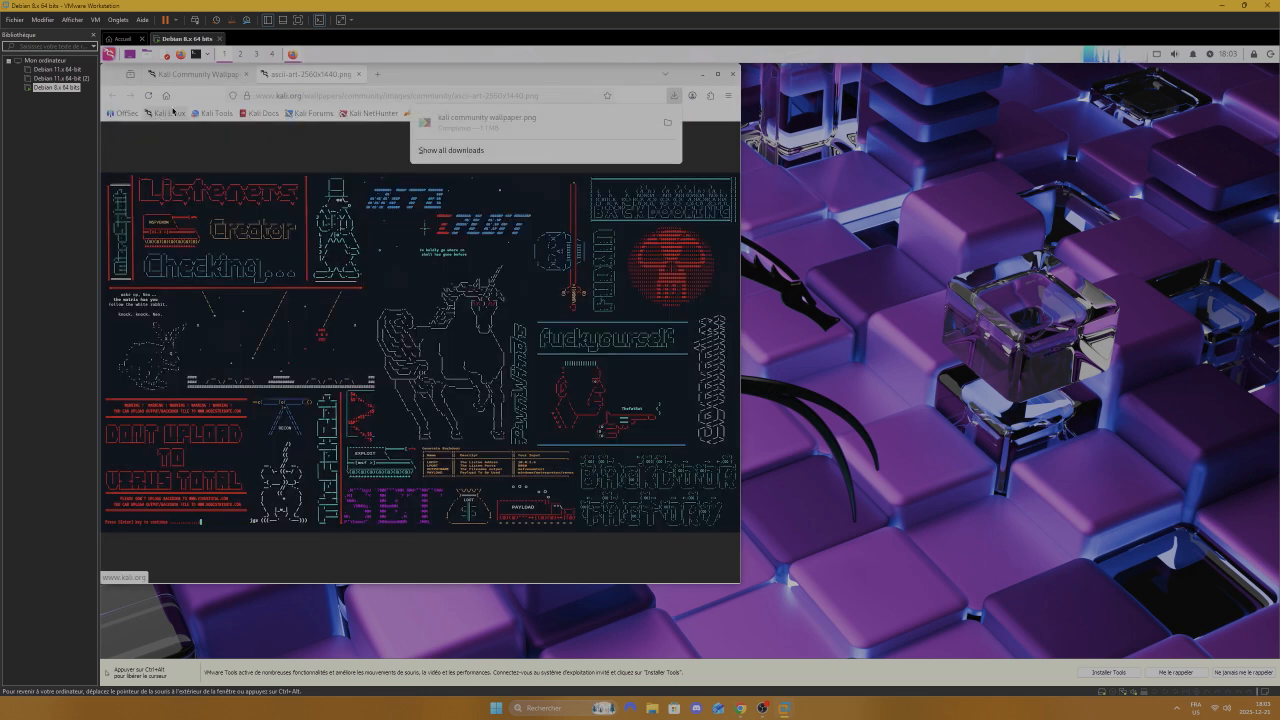
left_click(478, 125)
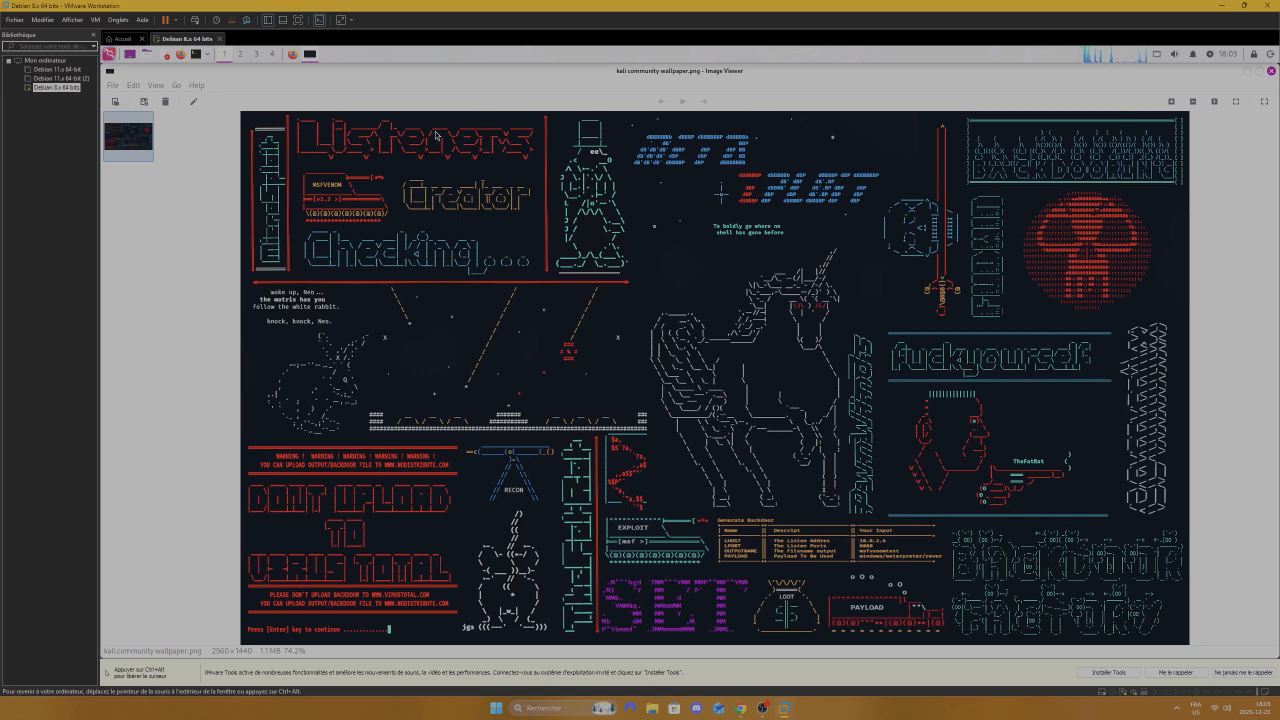
left_click(1271, 71)
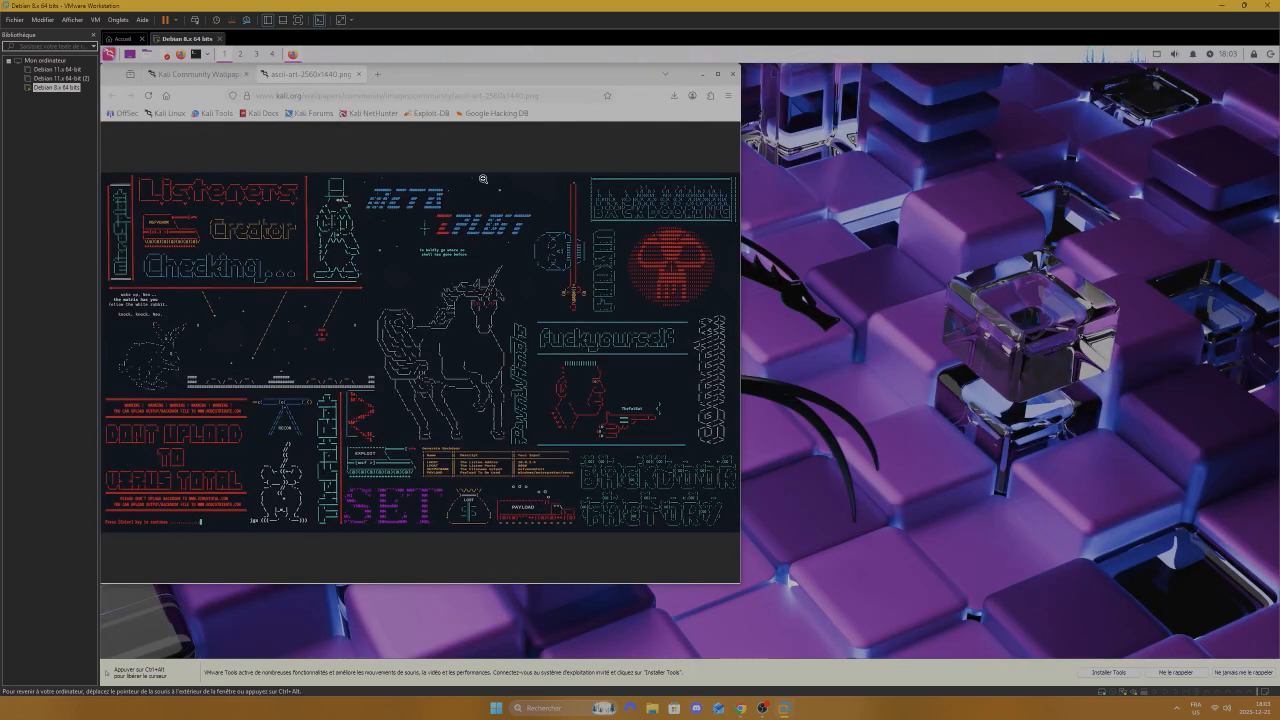
Step: In Desktop Settings, pick the ASCII-art image from the Downloads folder as background, then close Firefox
right_click(794, 420)
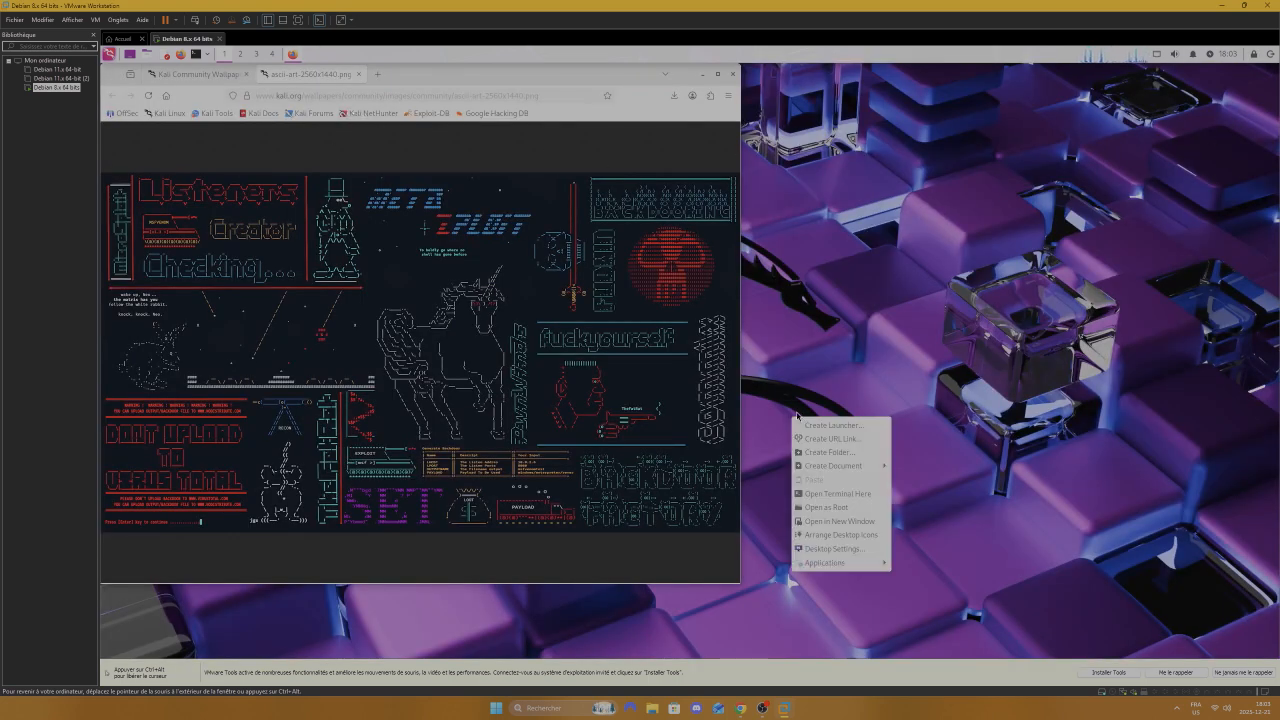
left_click(862, 553)
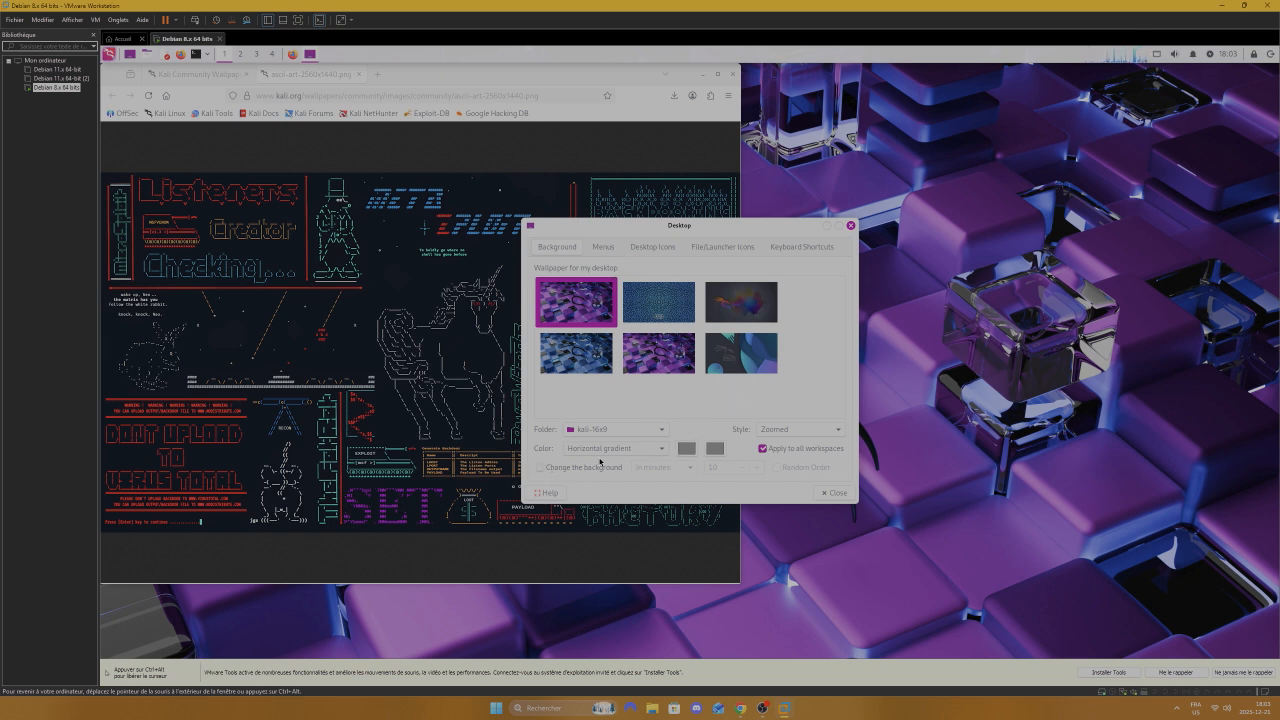
left_click(593, 470)
left_click(569, 471)
left_click(658, 431)
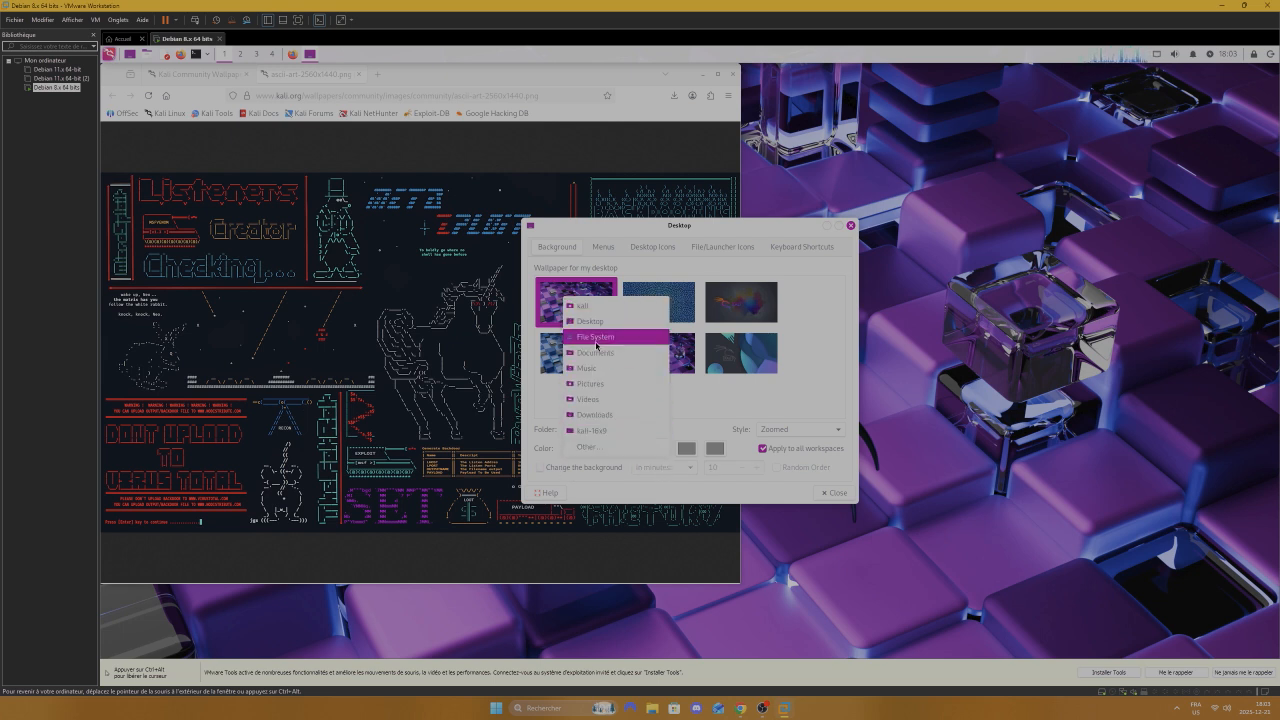
left_click(600, 414)
left_click(581, 310)
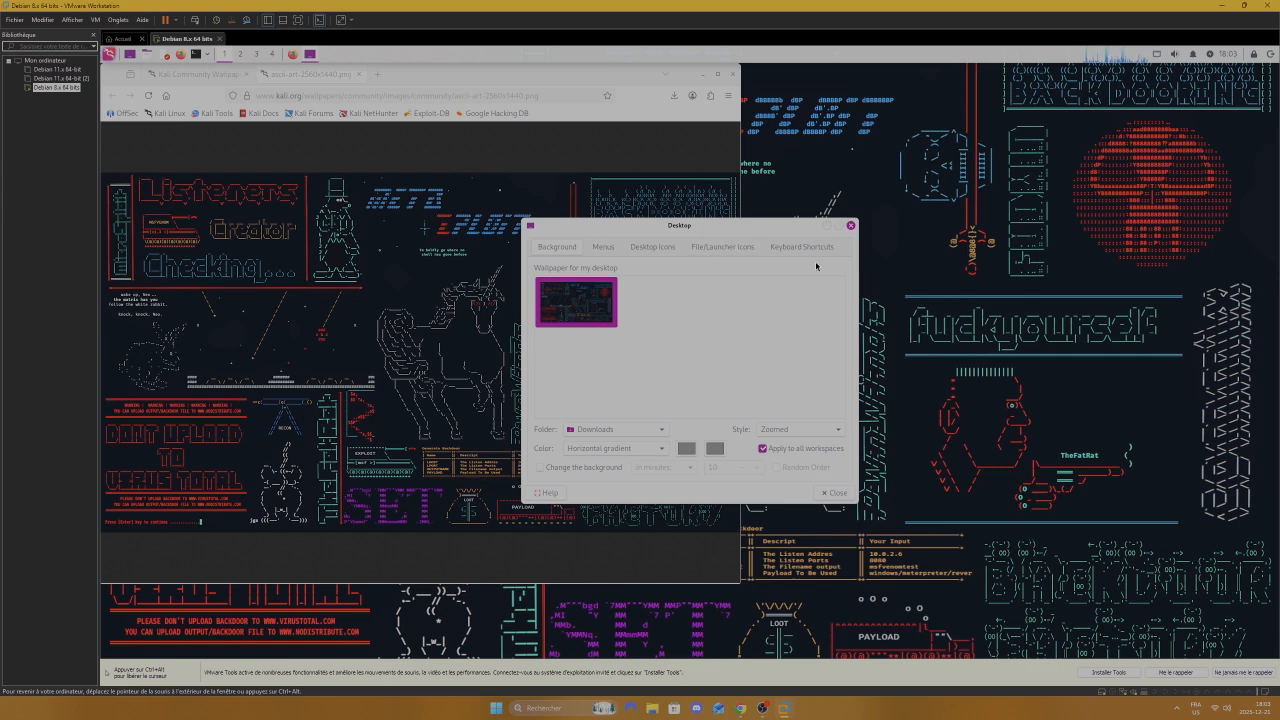
left_click(824, 493)
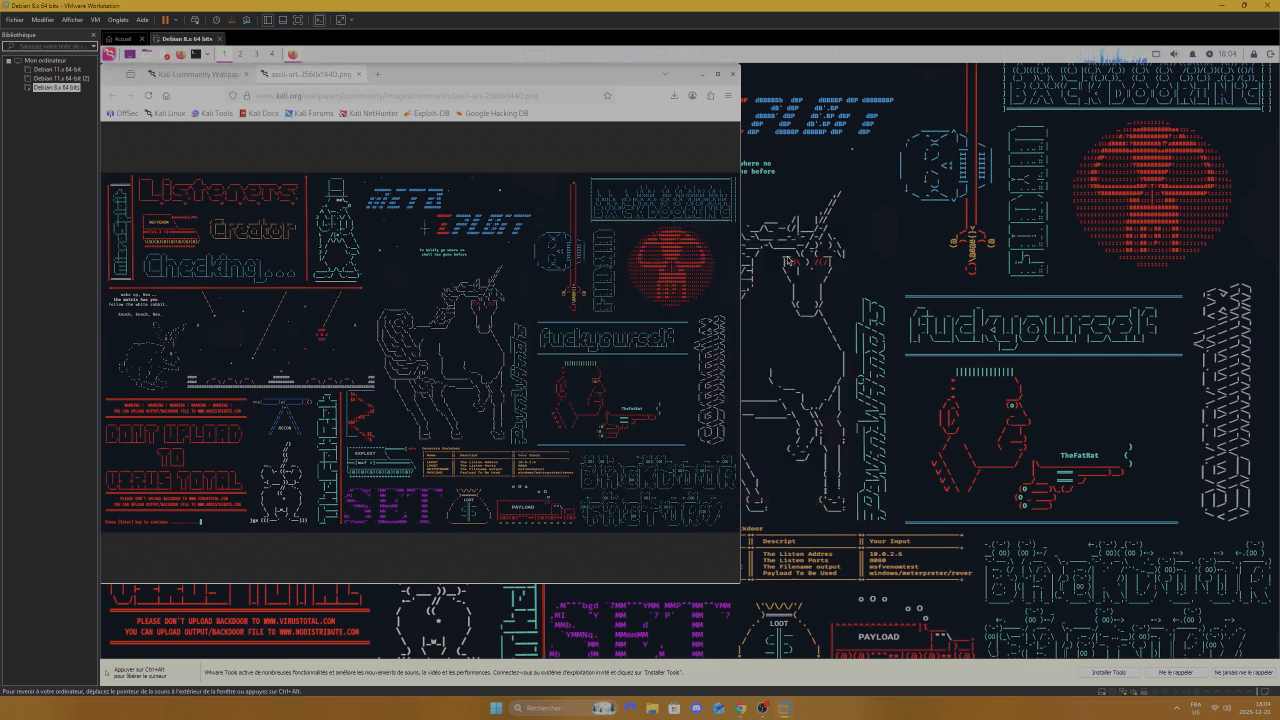
left_click(731, 74)
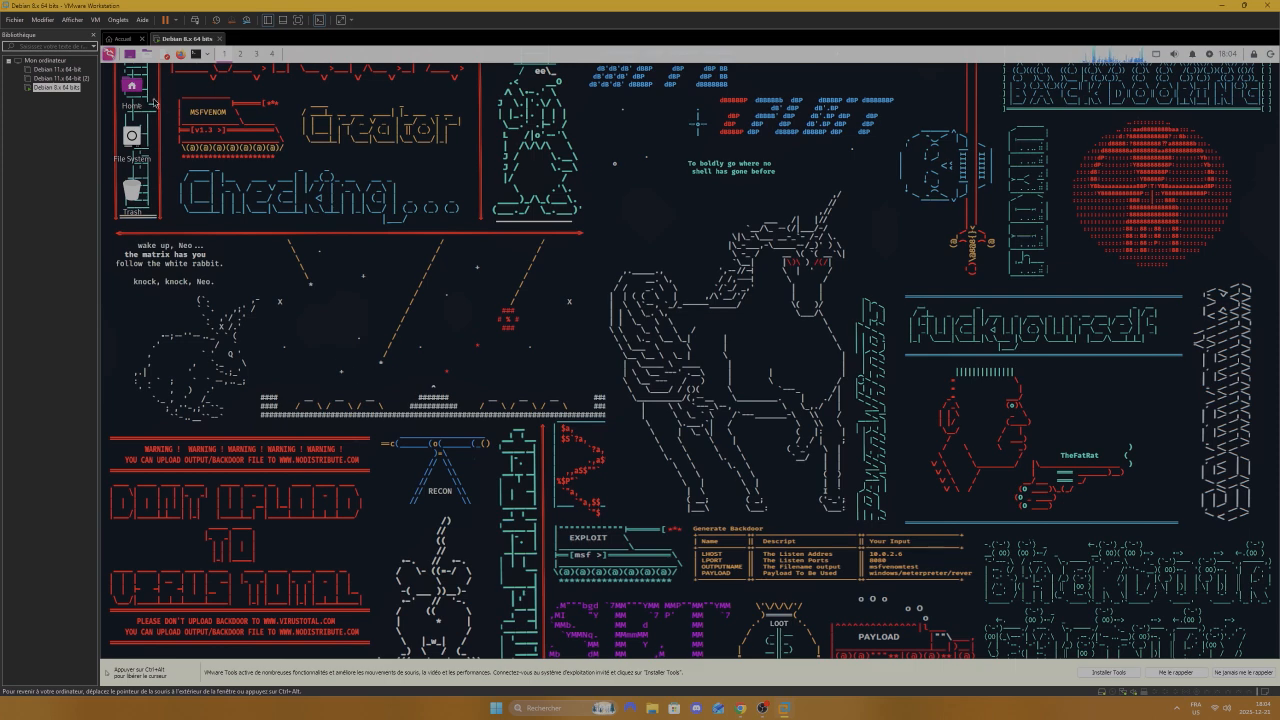
Step: Open a new Terminal Emulator window and move it to the centre of the desktop
left_click(110, 55)
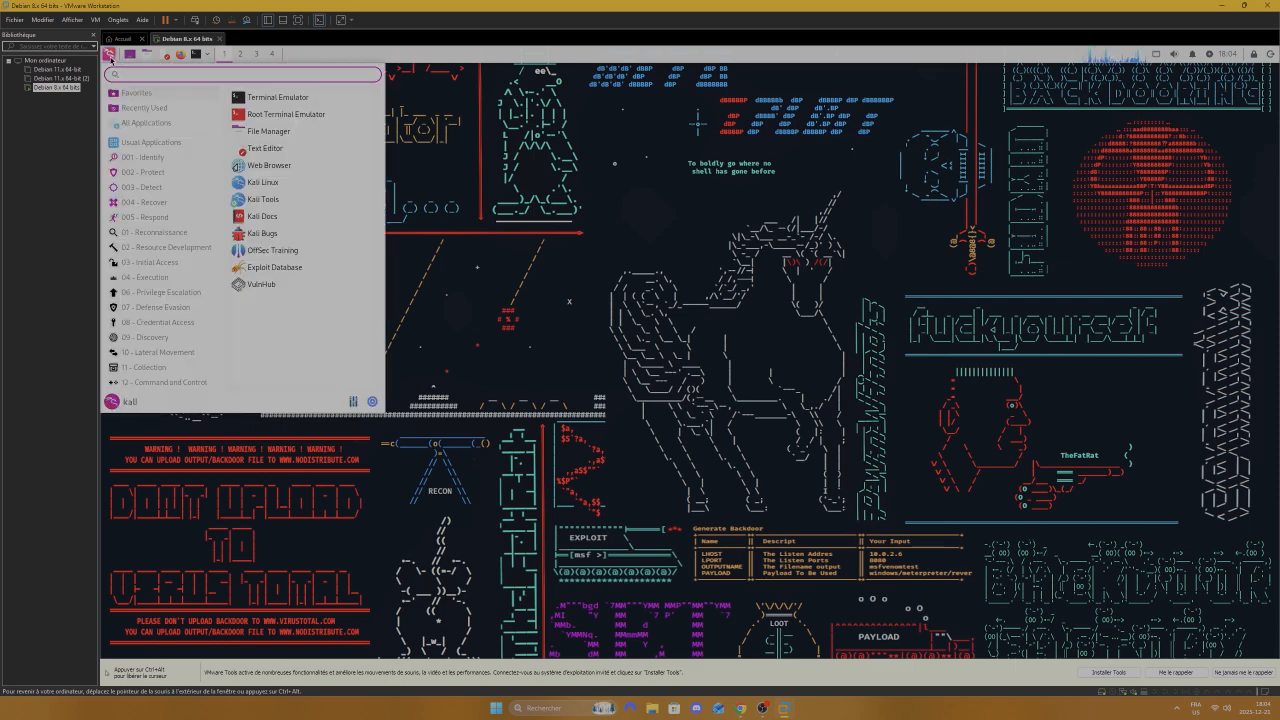
left_click(110, 55)
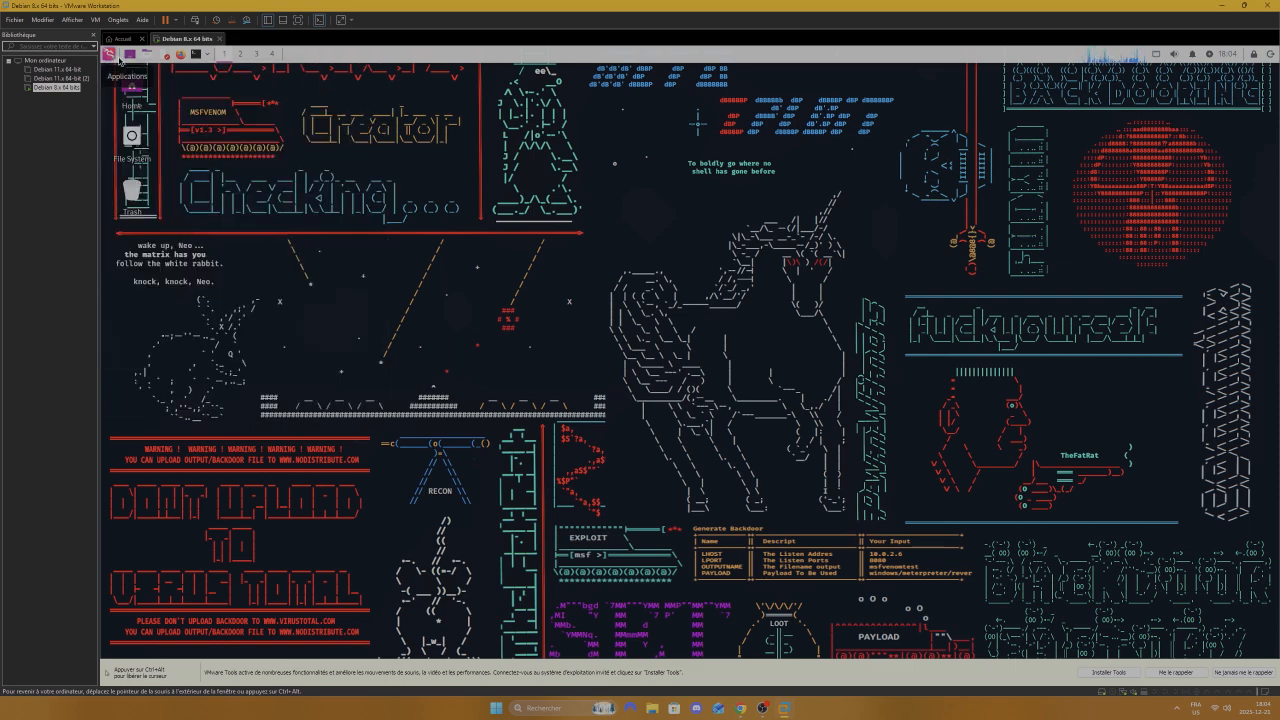
left_click(200, 55)
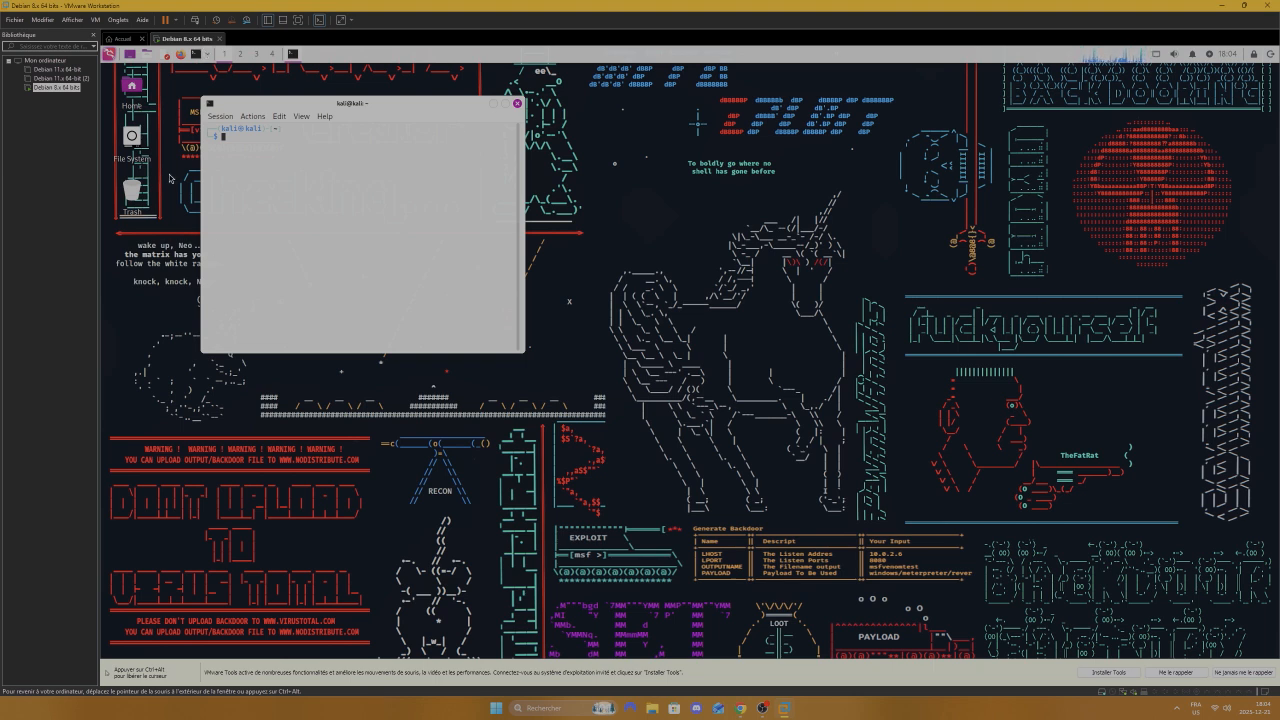
left_click_drag(424, 109, 659, 178)
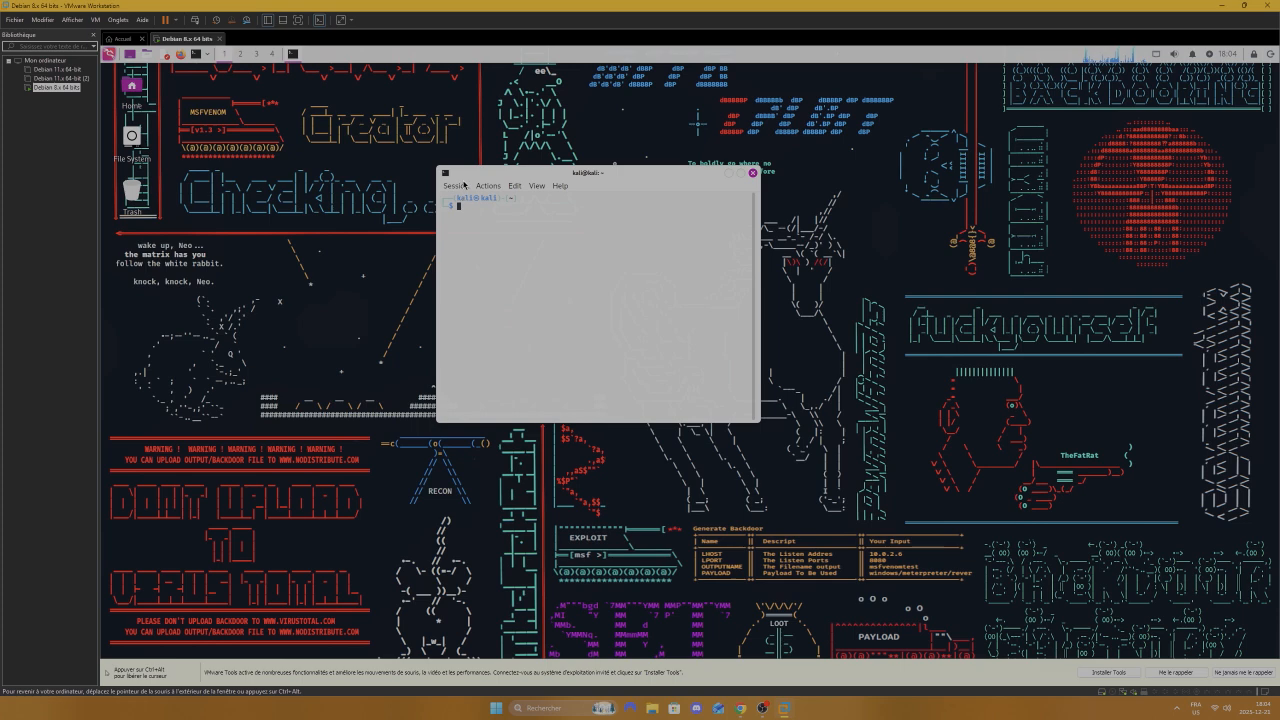
Step: Change the terminal's colour scheme from Kali-Light to GreenOnBlack in its preferences and apply it
left_click(455, 186)
mouse_move(487, 186)
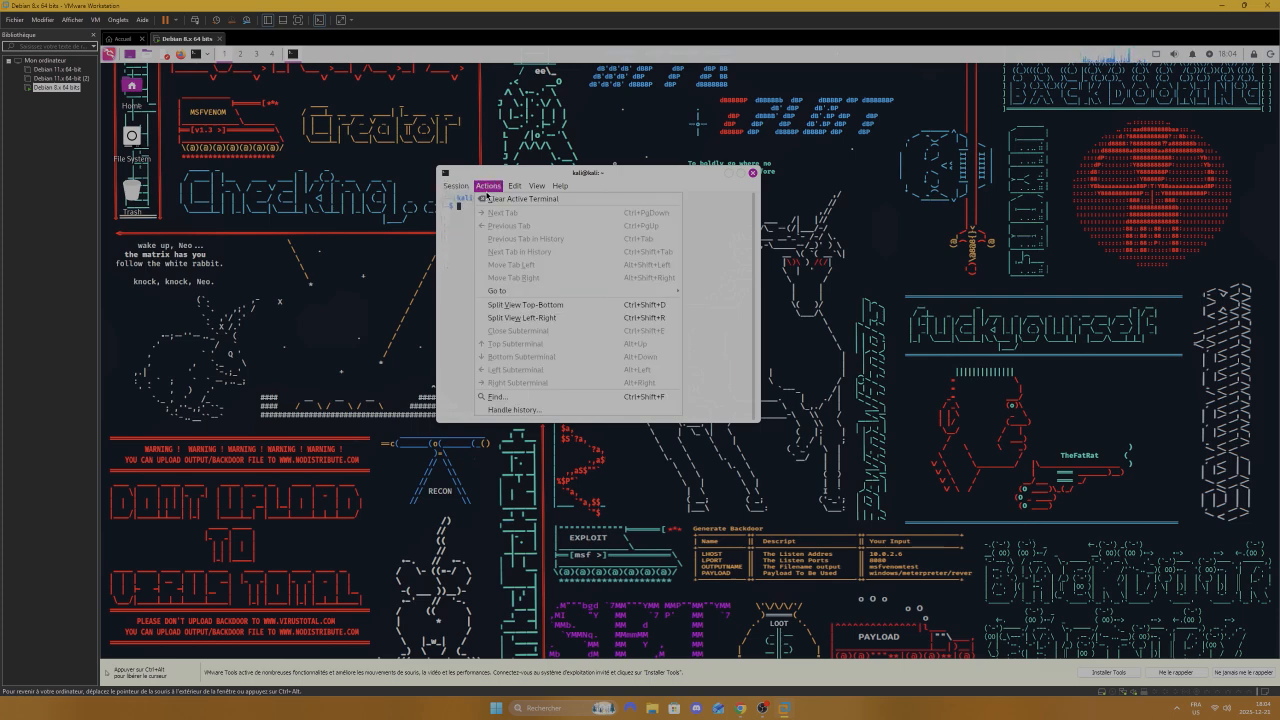
left_click(476, 252)
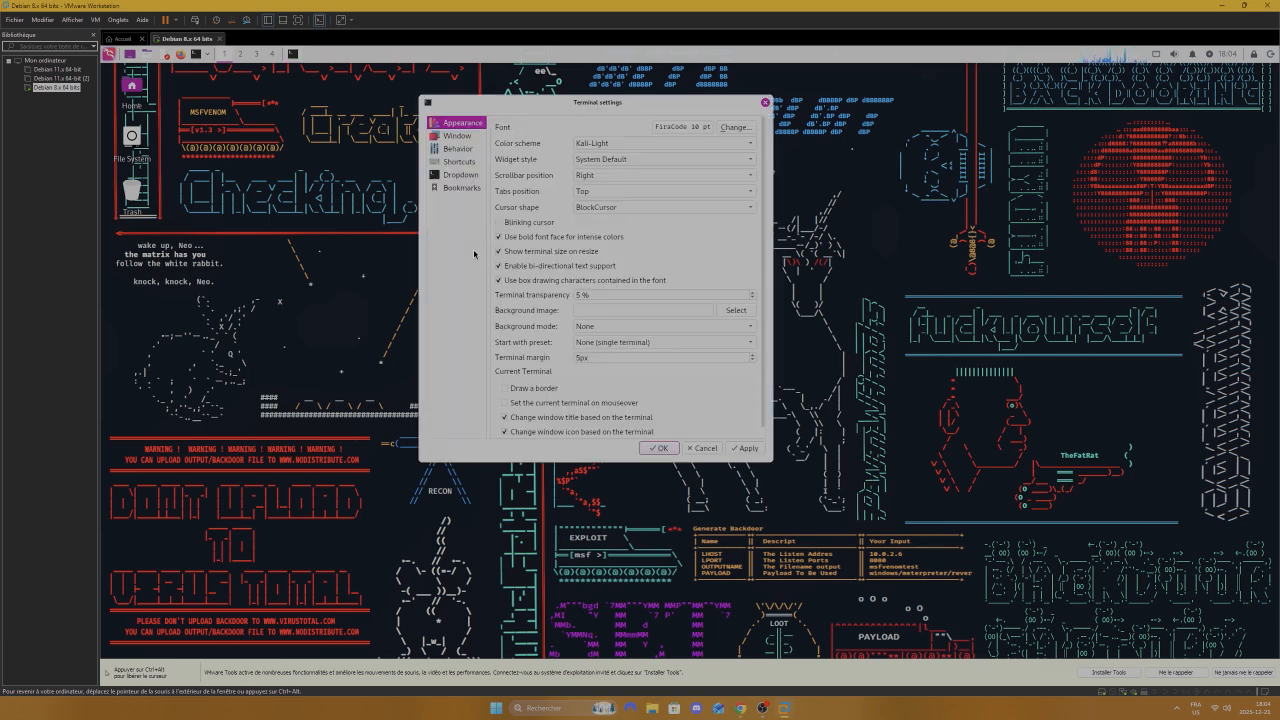
left_click(618, 143)
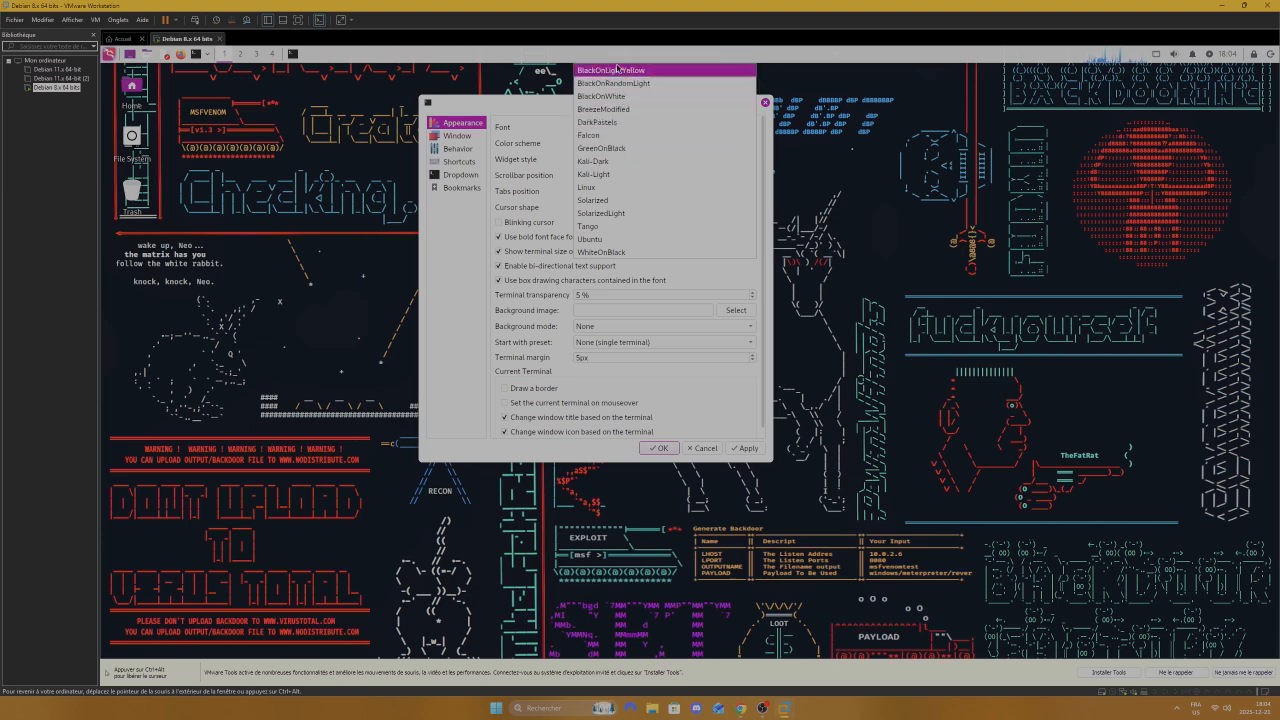
left_click(613, 148)
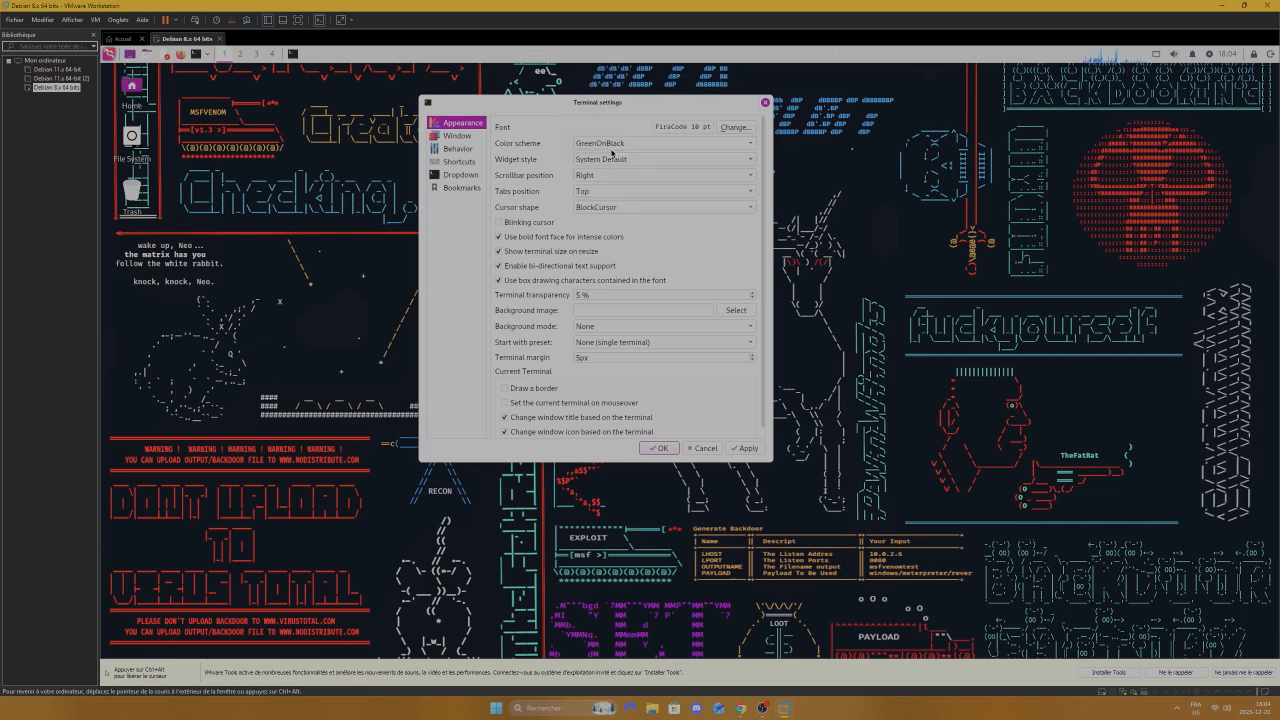
left_click(748, 449)
left_click(662, 448)
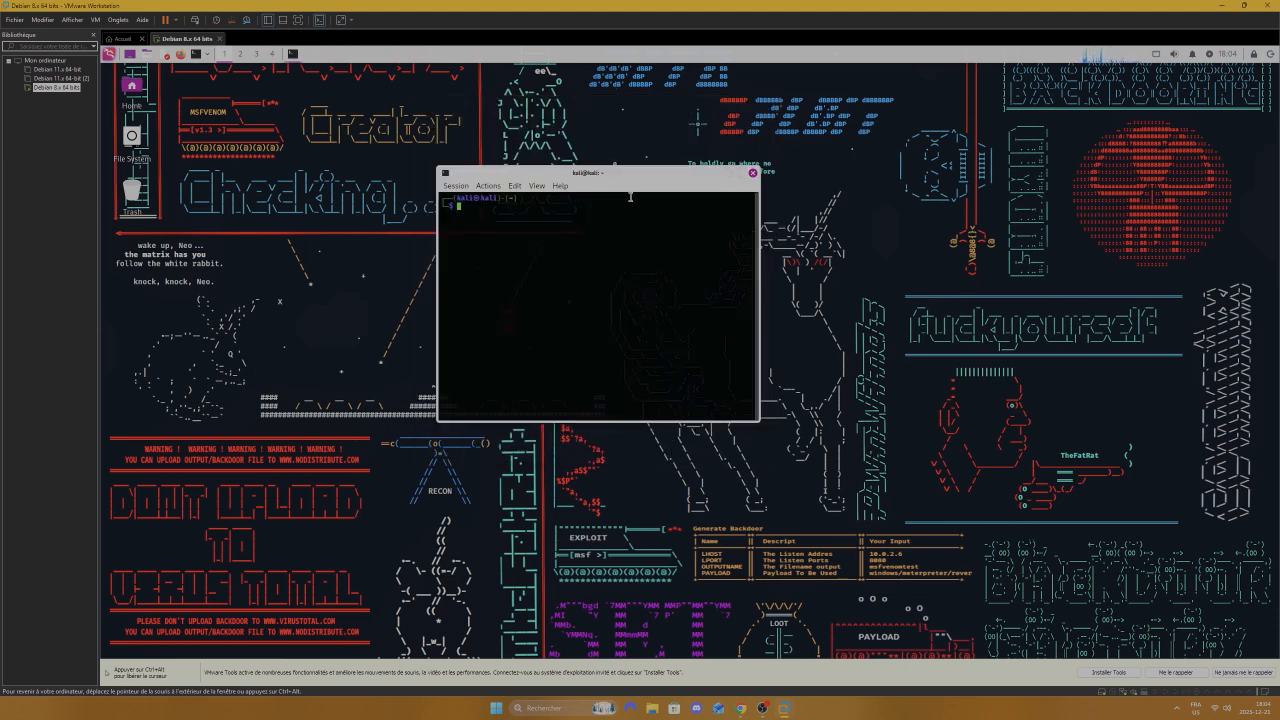
Step: Type the package-update command 'sudo apt update' at the Kali terminal prompt
type("sudo g")
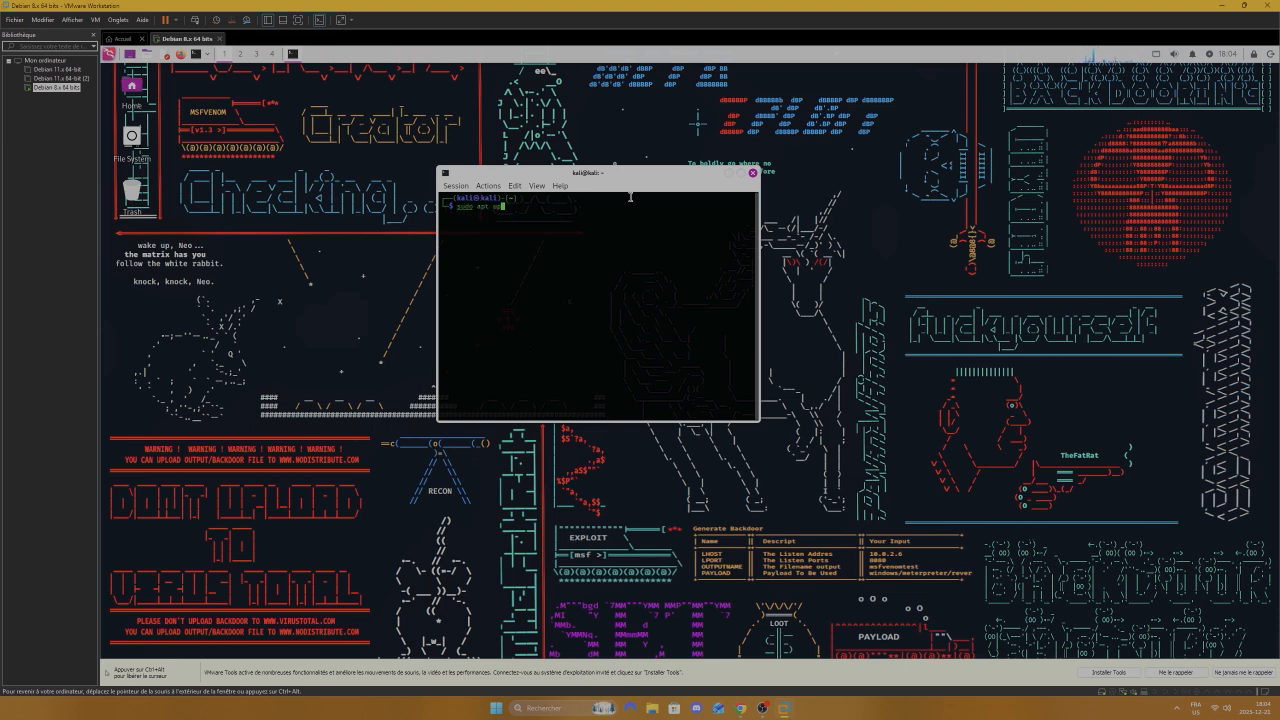
Step: Run 'sudo apt update', which refreshes the package lists and reports 509 upgradable packages
key("Return")
key("Return")
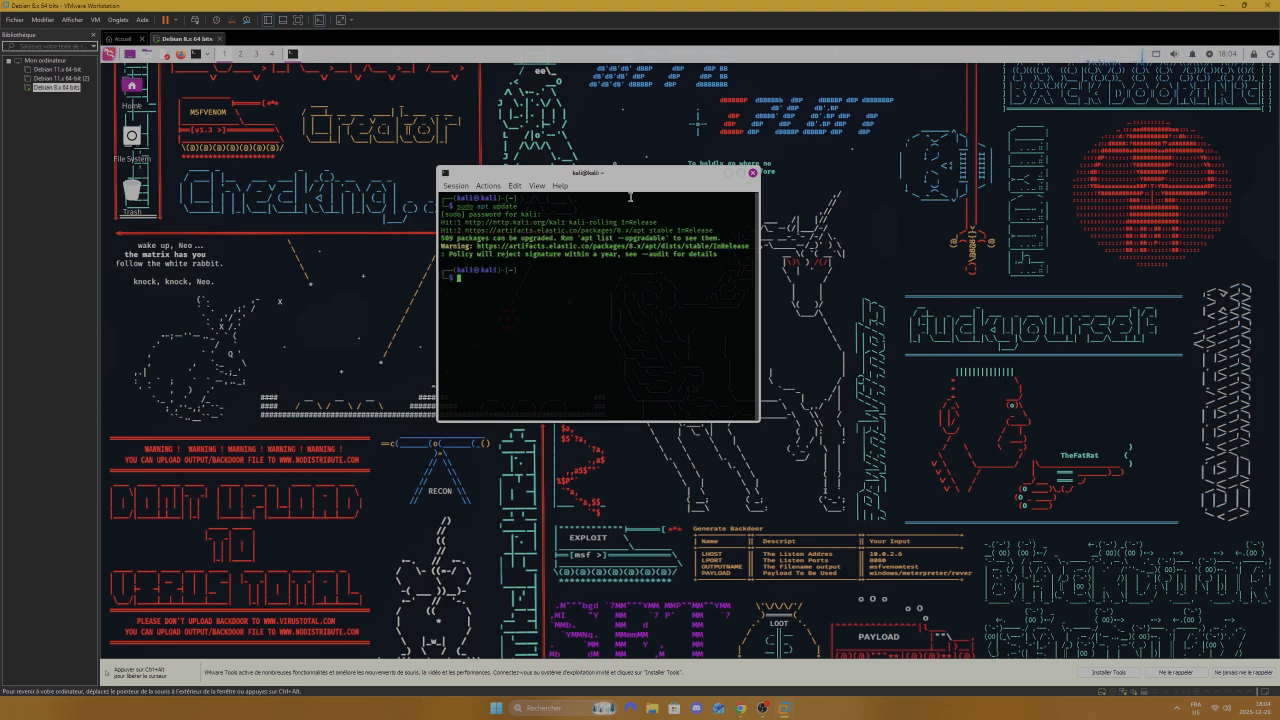
Step: Run 'sudo apt-get full upgrade -y', which fails with 'E: Invalid operation full'
type("sudo apt")
type("-get full upgrade -y")
key("Return")
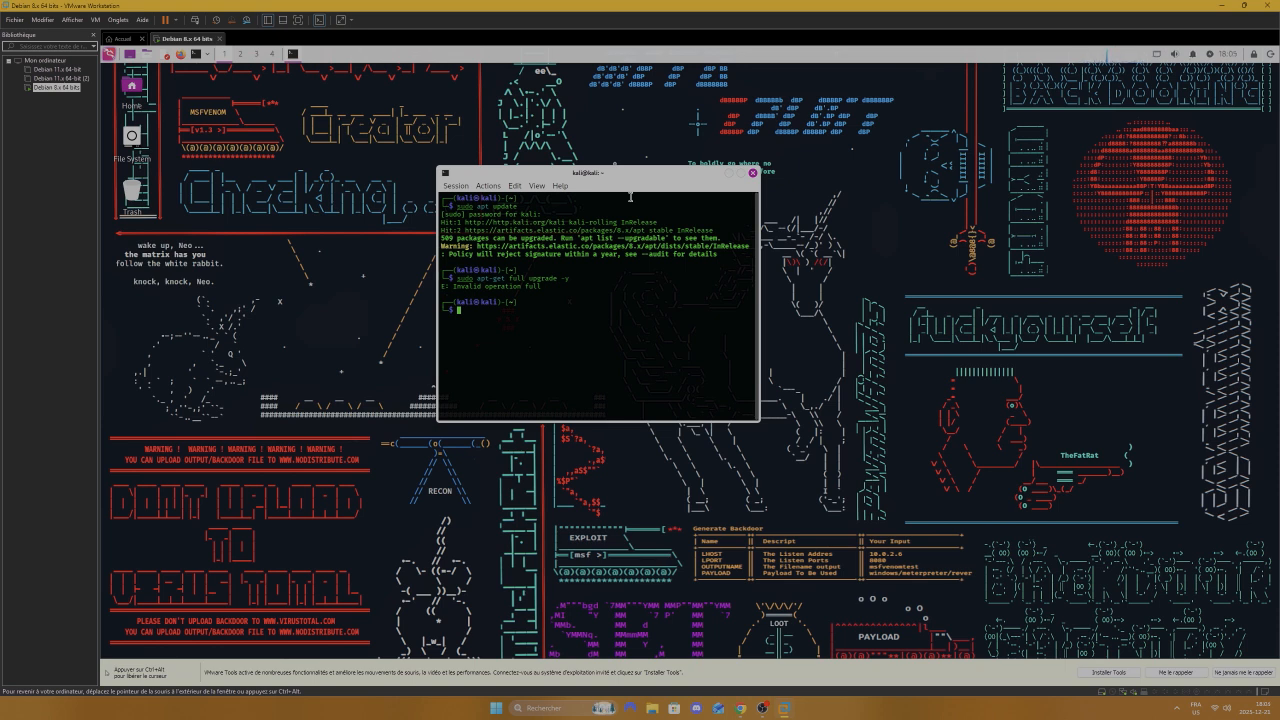
Step: Correct the command to 'sudo apt full-upgrade -y', run it, and make the terminal window taller
key("Up")
key("Home")
key("Right")
key("Right")
key("Right")
key("Right")
key("Right")
key("Right")
key("Right")
type("full-upgrade -y")
key("Return")
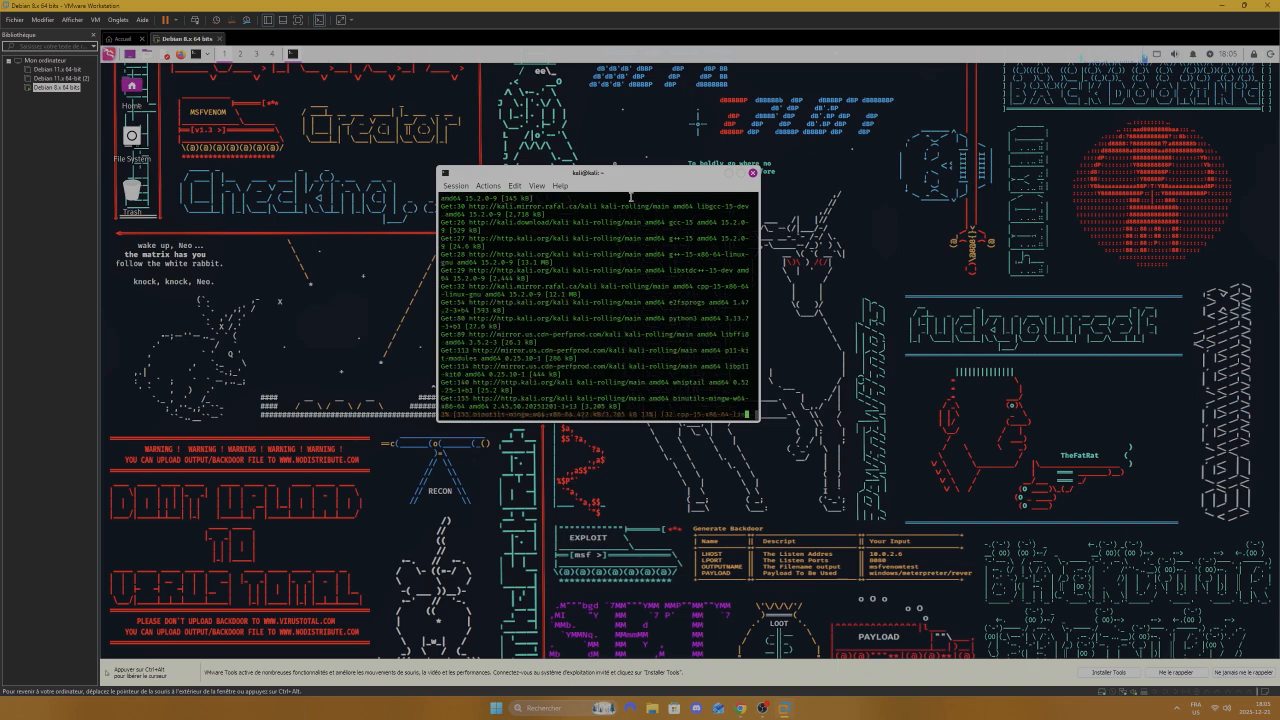
left_click_drag(612, 421, 590, 568)
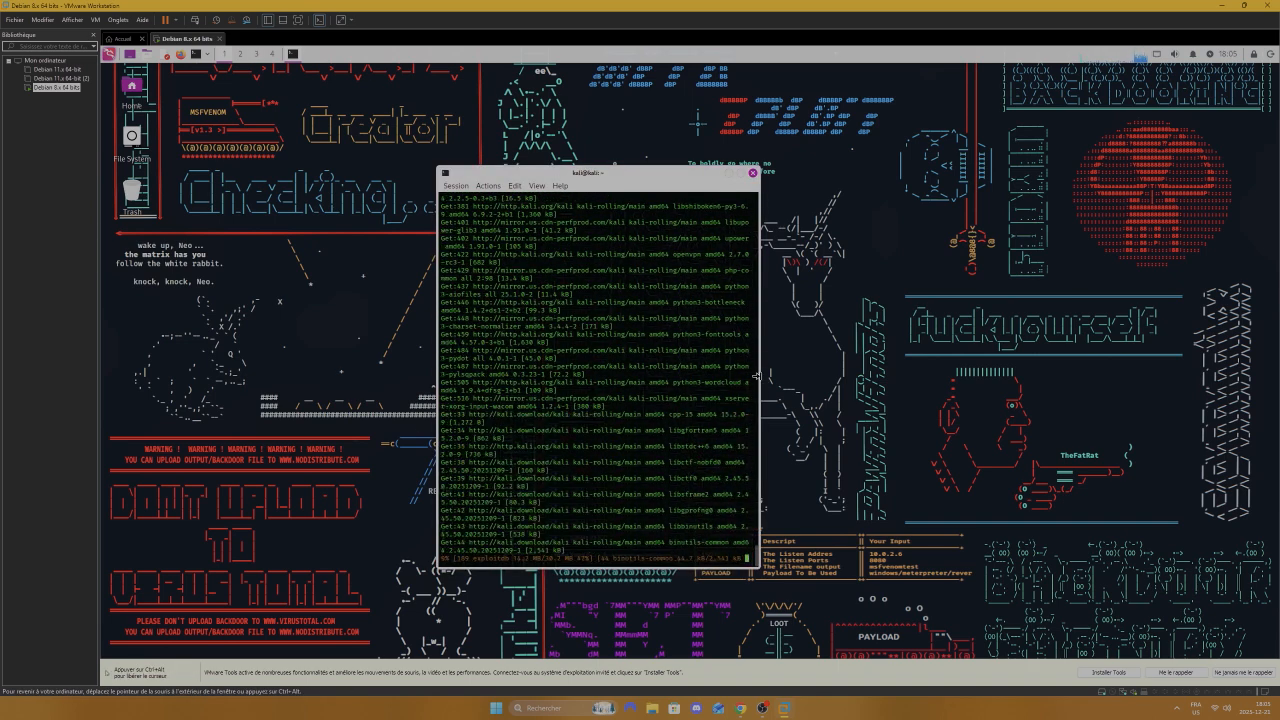
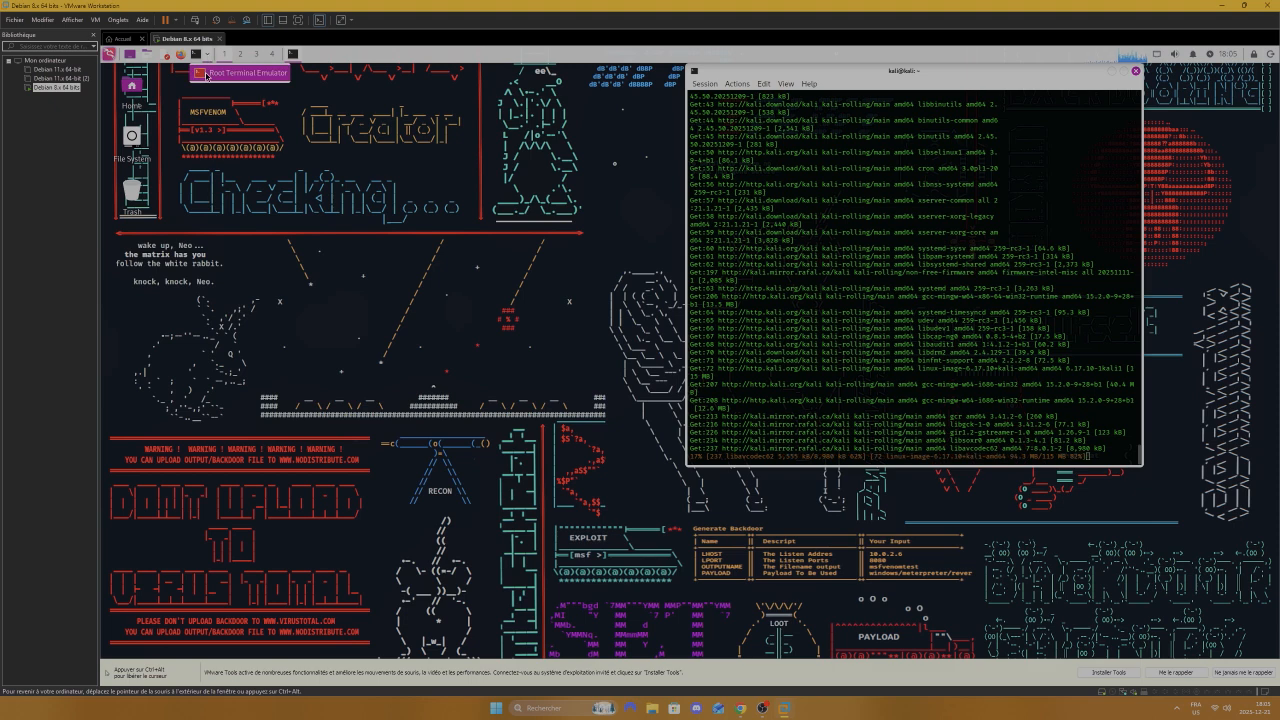
Step: Enter the account password in the Authenticate prompt to open a Root Terminal
type("********")
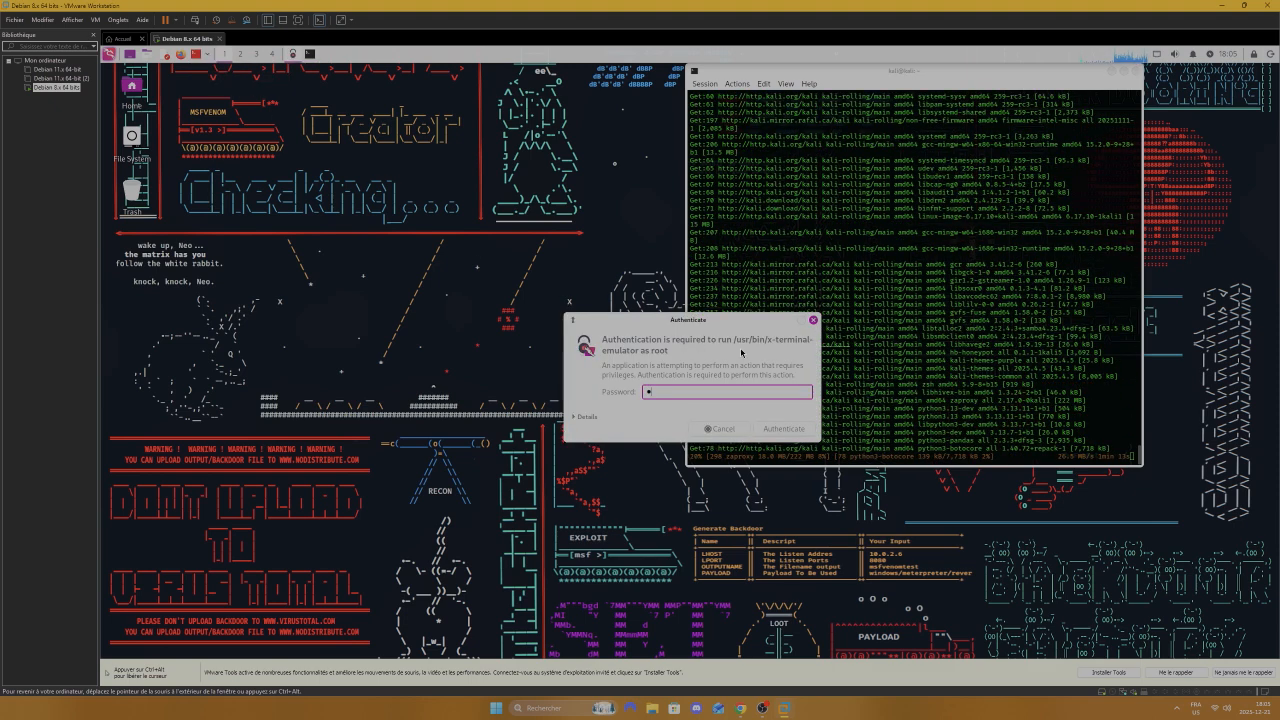
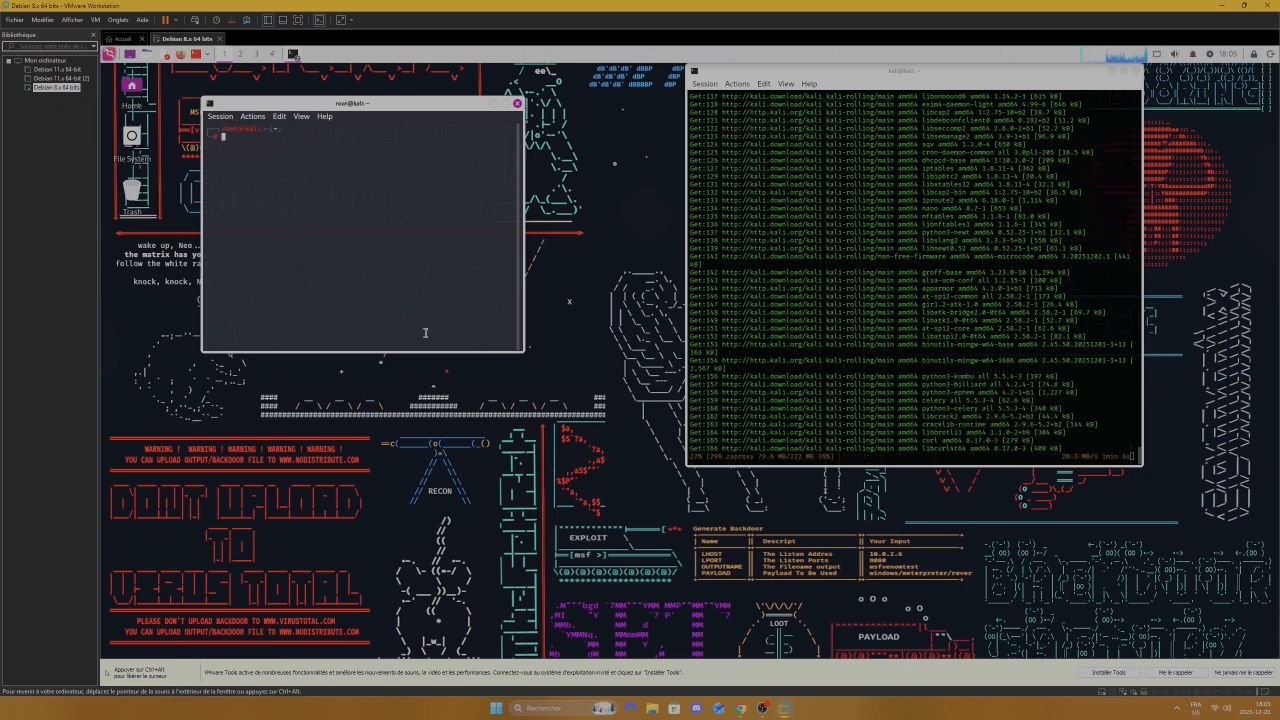
Step: Enlarge the root terminal window, making it taller and wider
left_click_drag(411, 347, 411, 467)
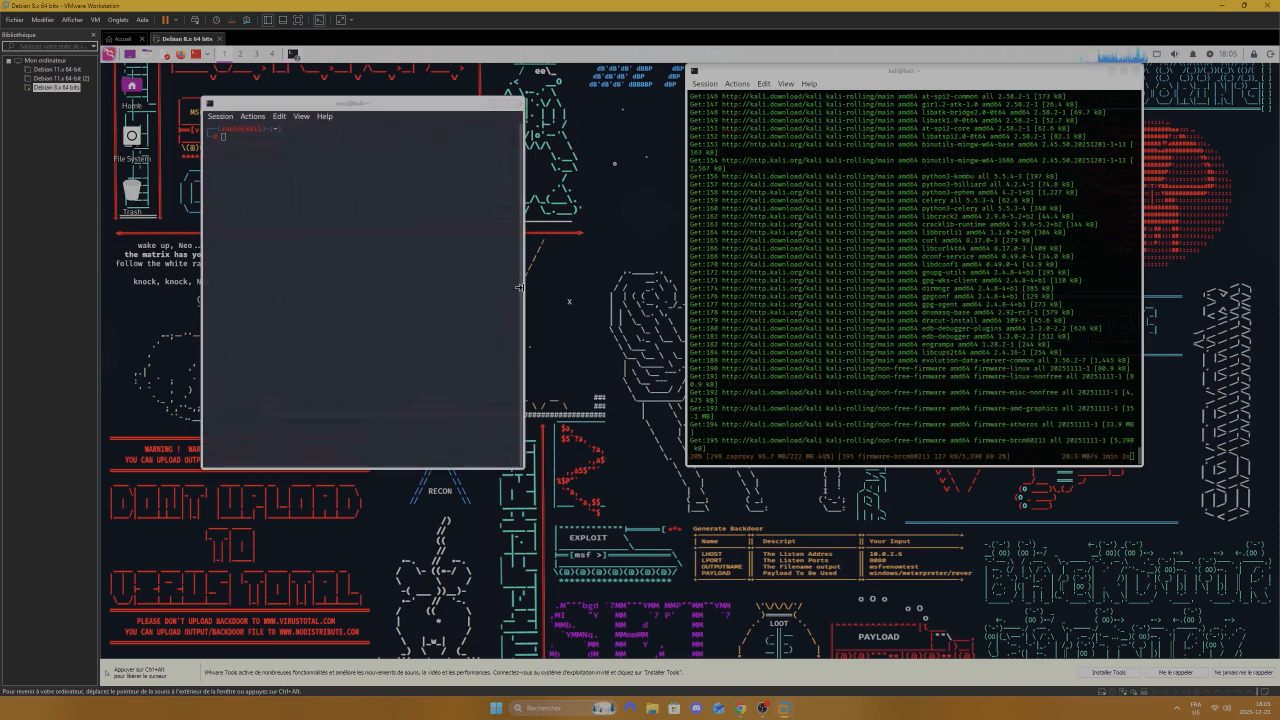
left_click_drag(526, 291, 586, 291)
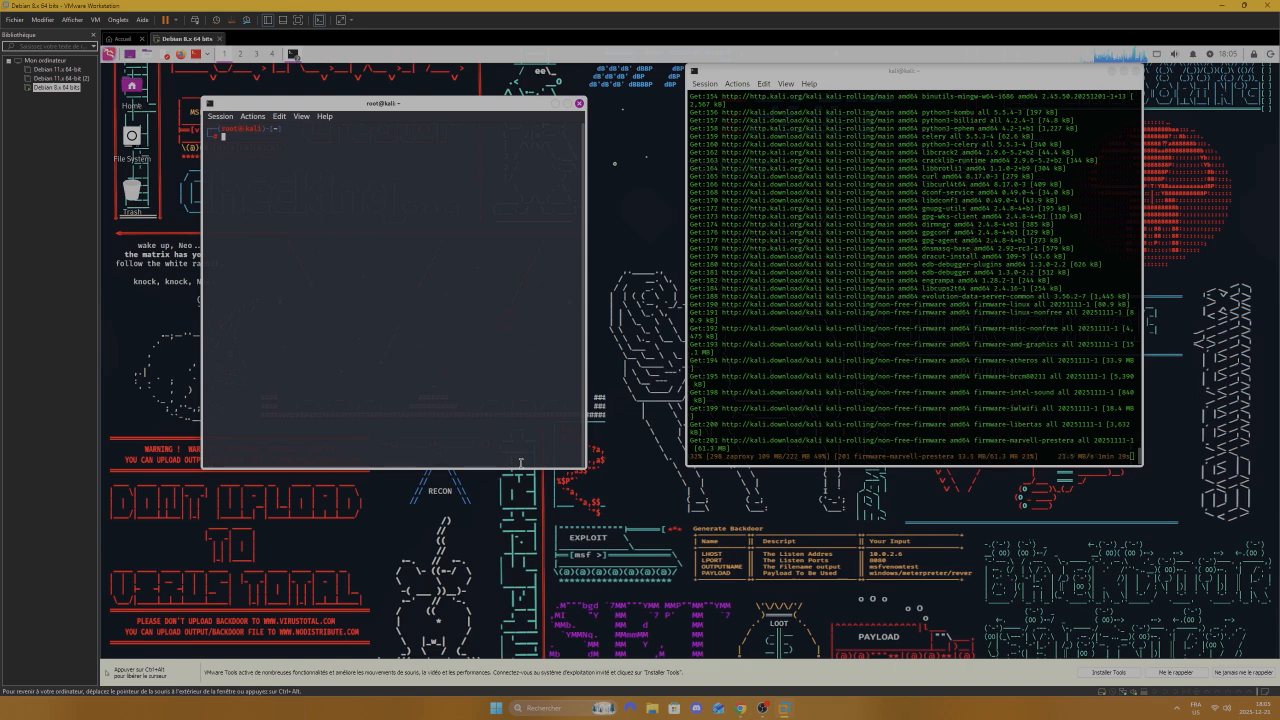
left_click_drag(518, 465, 518, 555)
Step: Run ifconfig in the root terminal to list the eth0 and lo interfaces
type("ip")
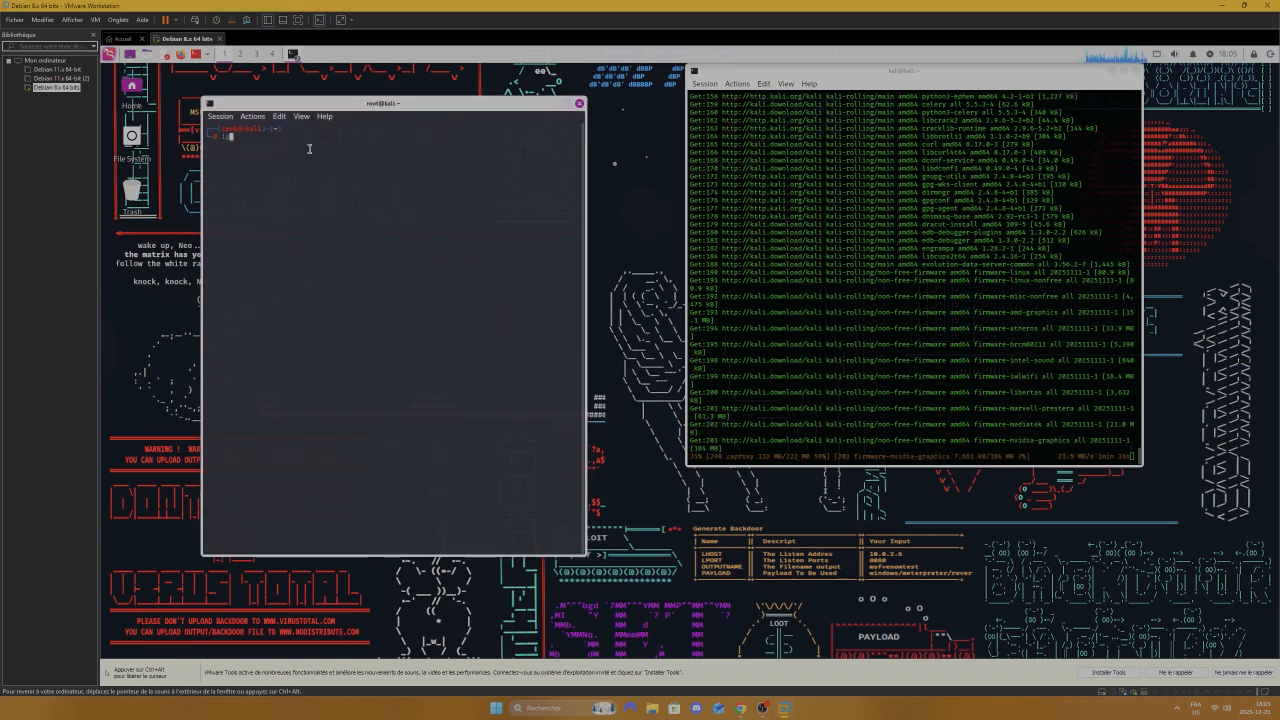
key("BackSpace")
type("fc")
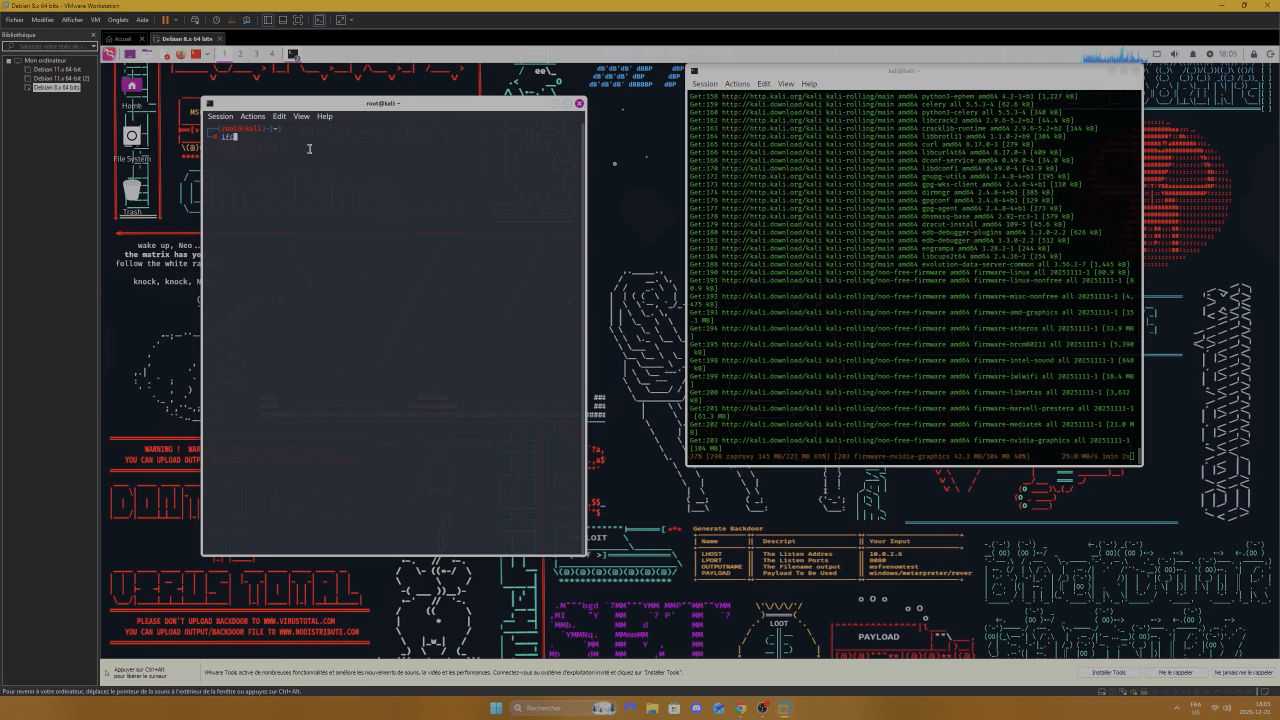
type("onfig")
key("Return")
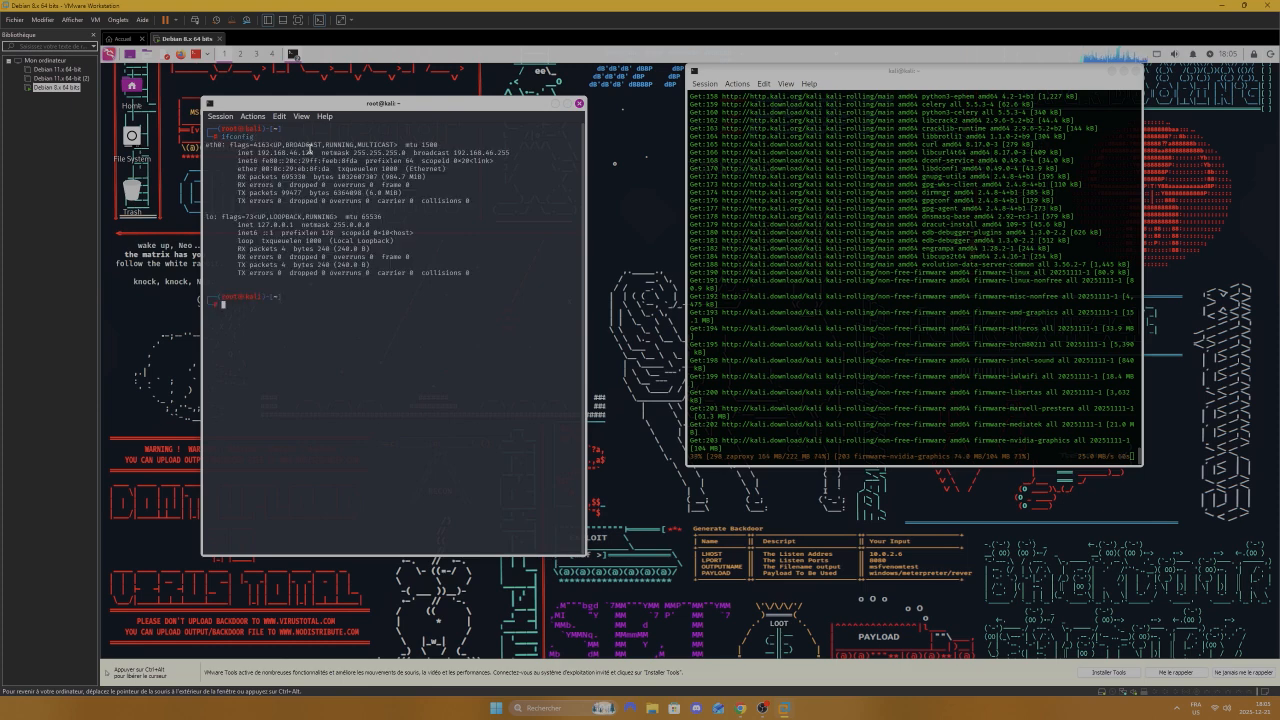
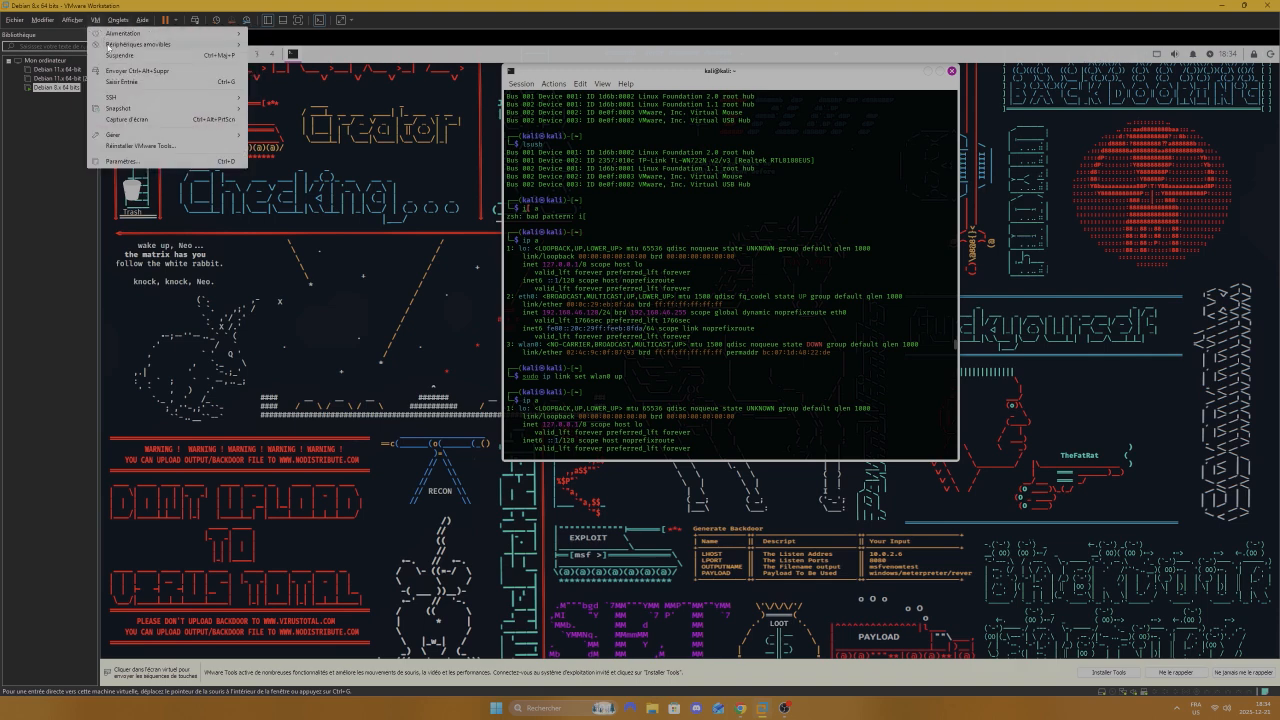
mouse_move(147, 46)
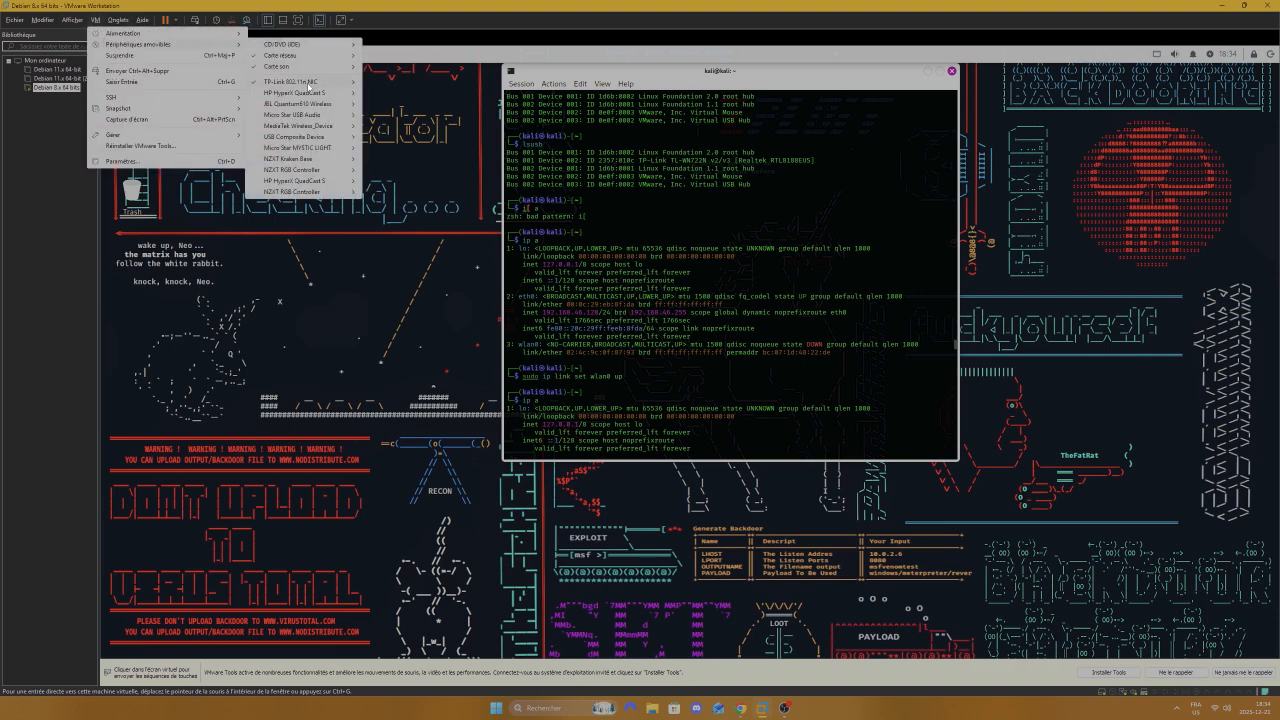
mouse_move(307, 84)
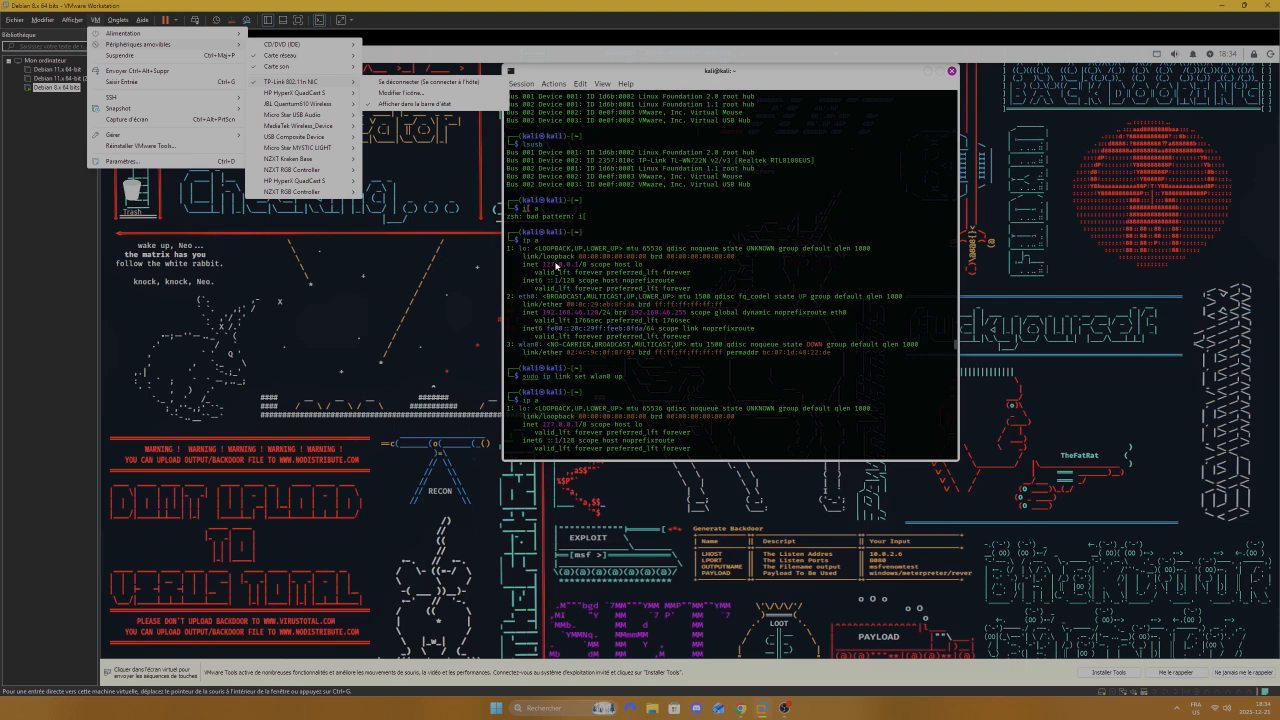
left_click(556, 266)
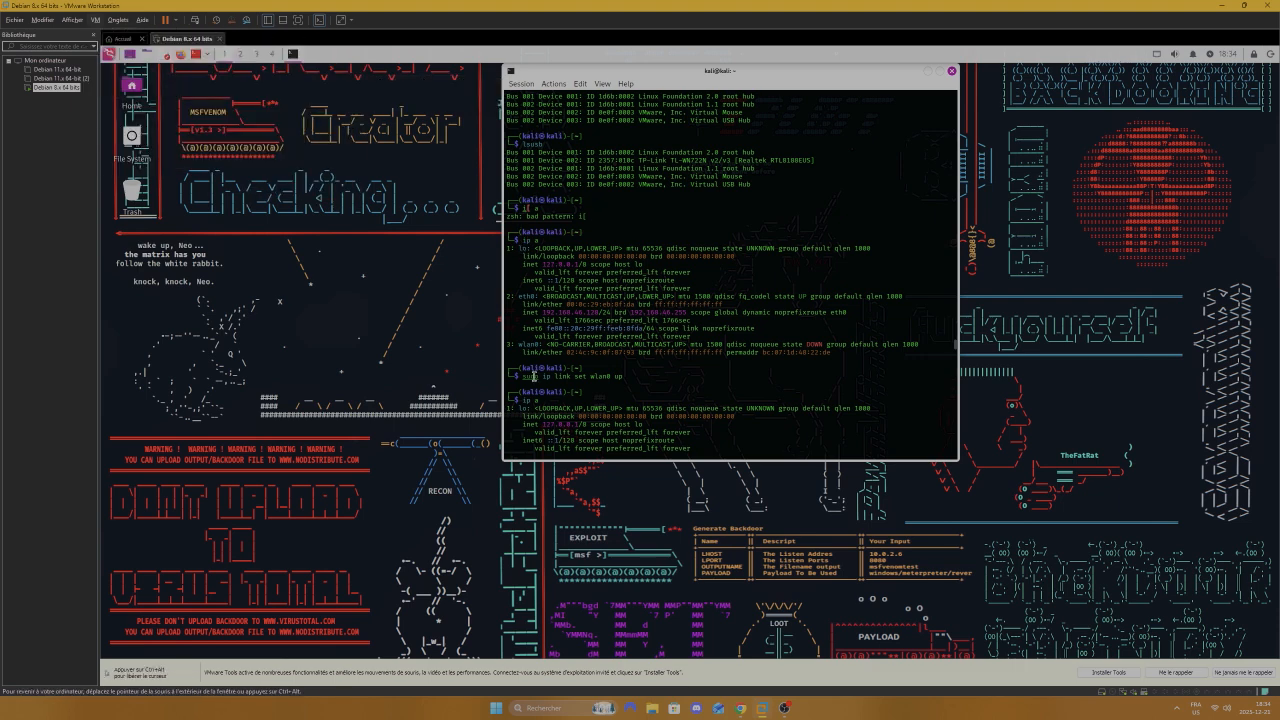
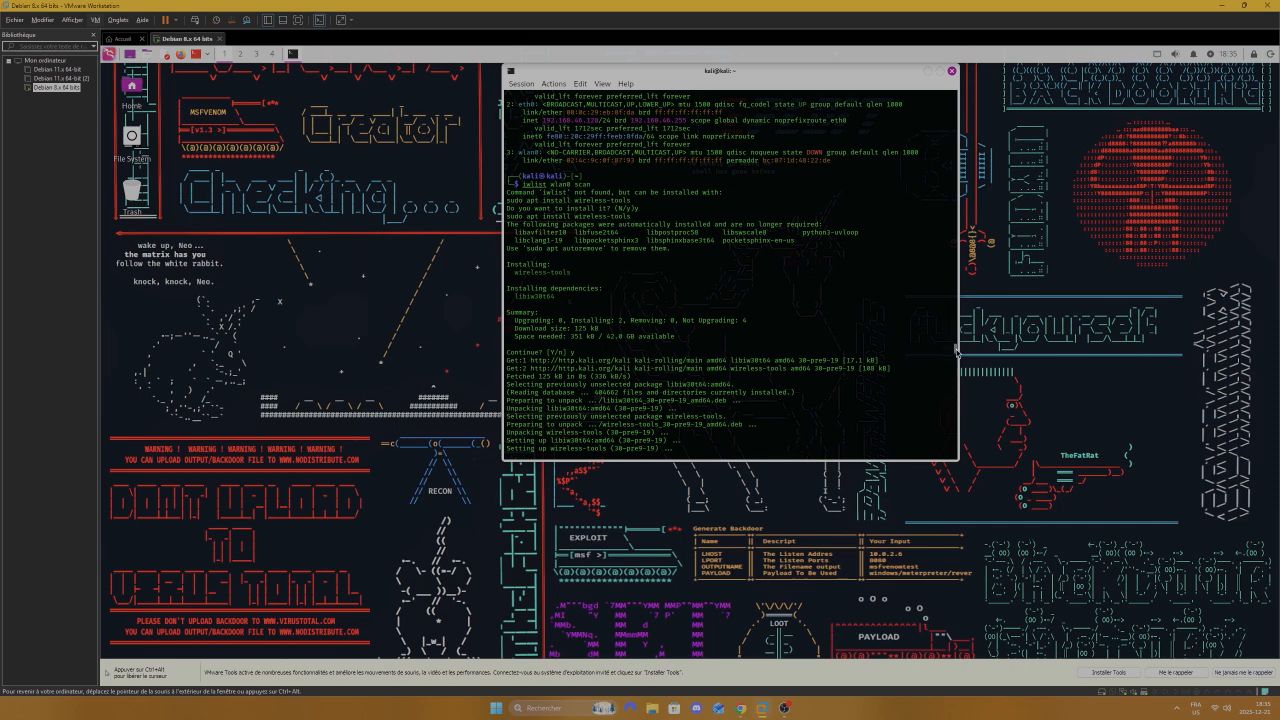
left_click_drag(957, 348, 957, 350)
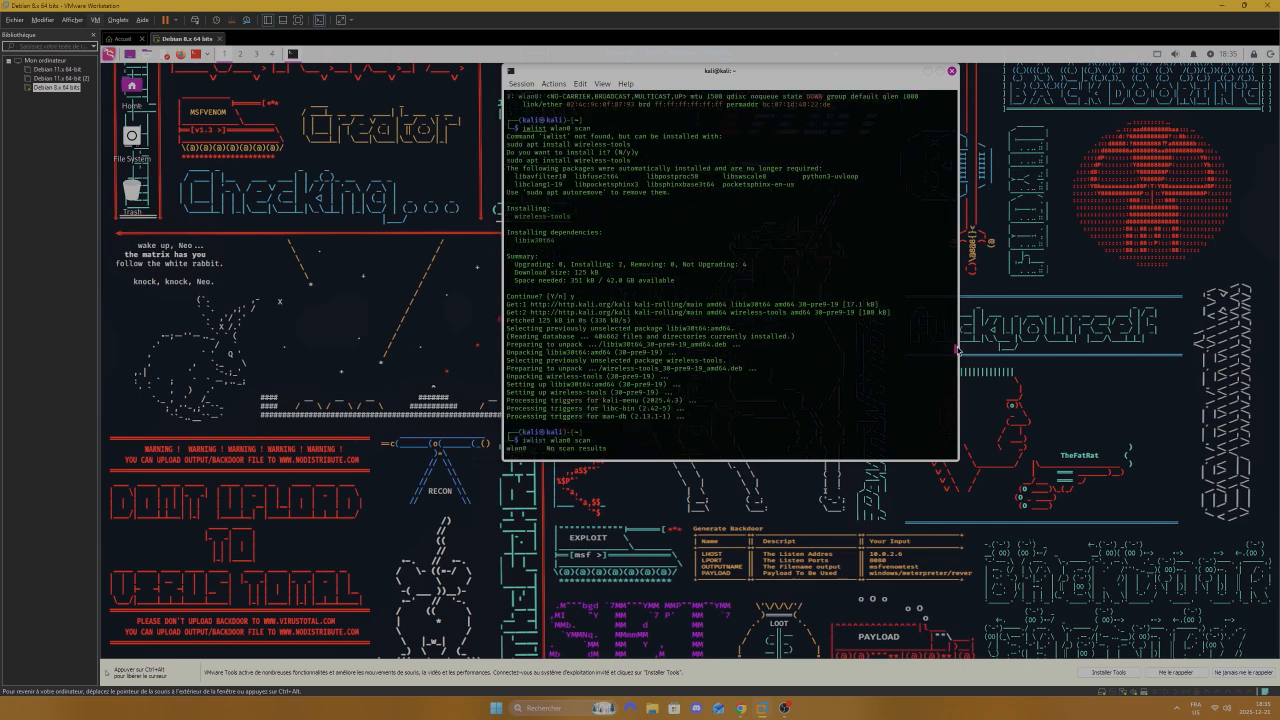
scroll(957, 348, "up", 15)
scroll(957, 347, "down", 2)
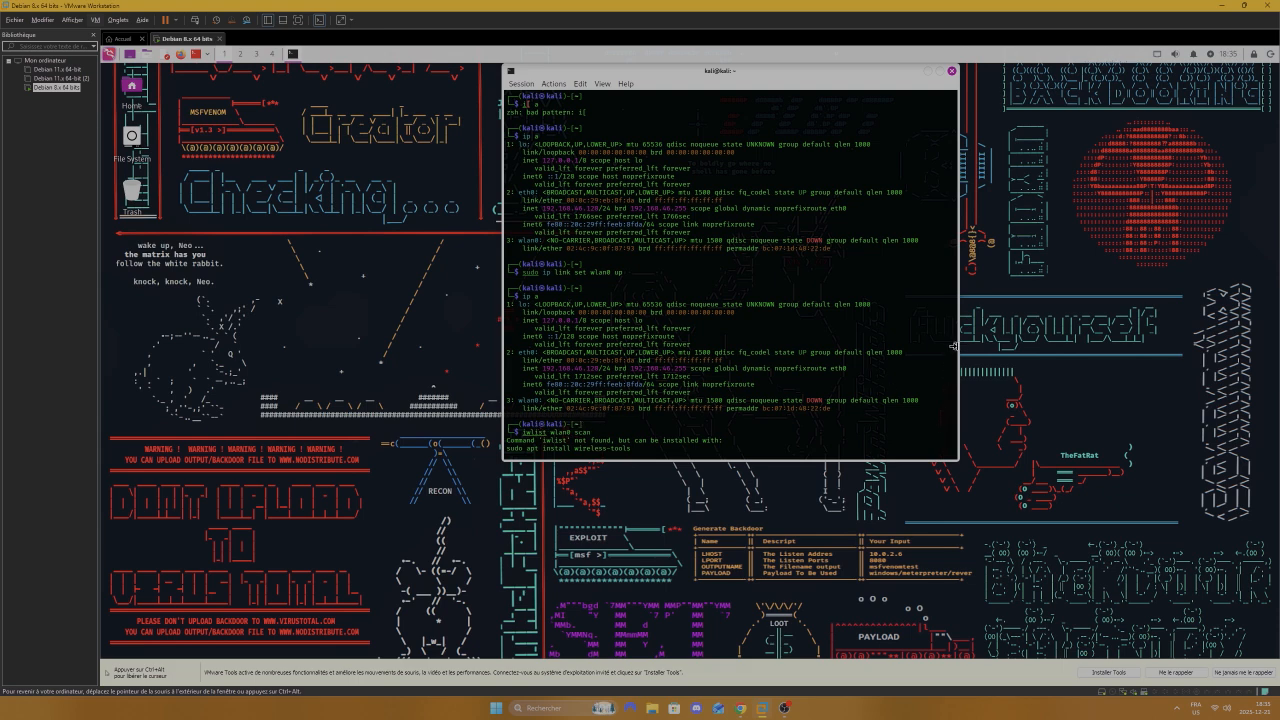
left_click_drag(956, 347, 956, 353)
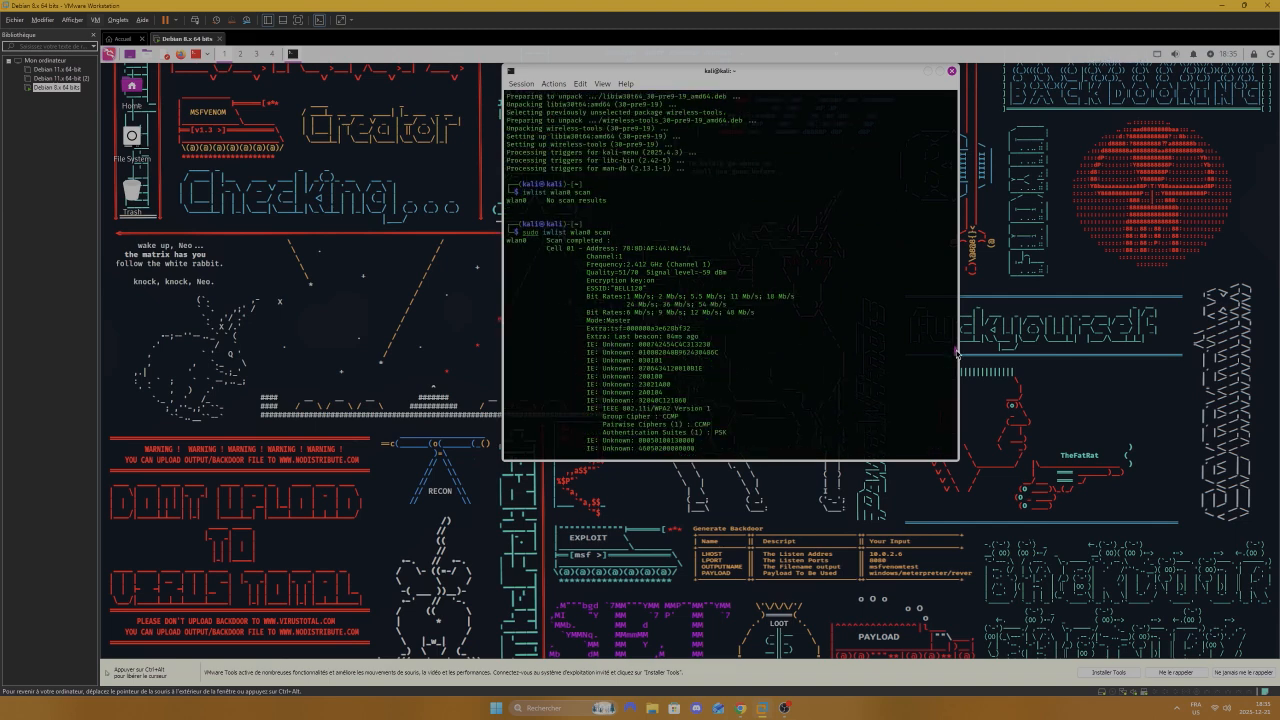